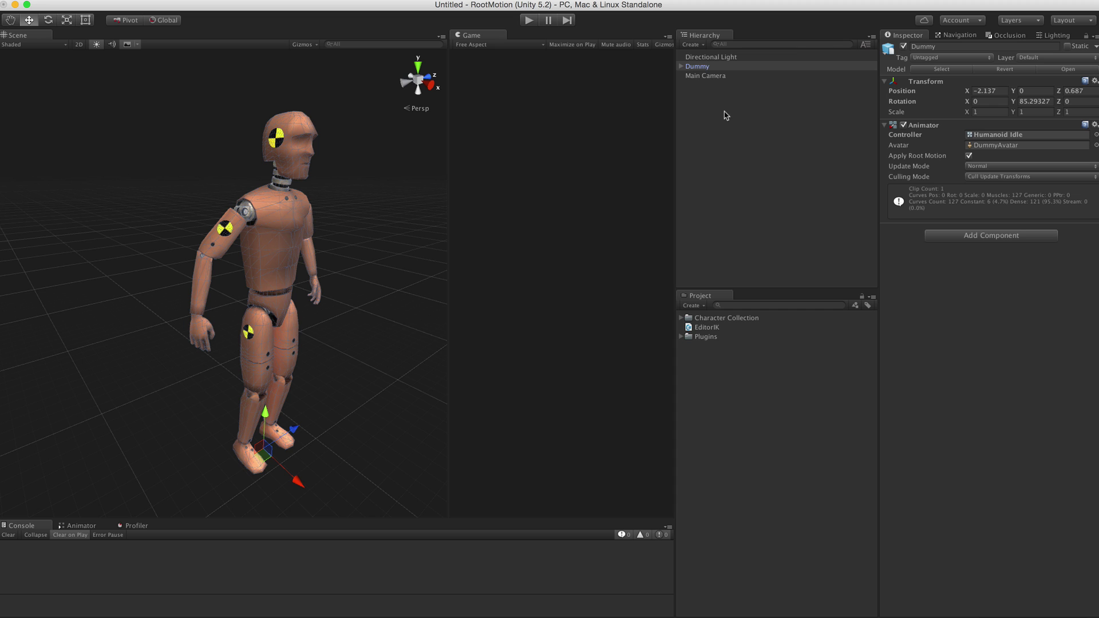
# Add a Full Body Biped IK component to the Dummy character
pyautogui.moveTo(349, 293); pyautogui.dragTo(324, 282, button='middle')
pyautogui.scroll(-3, 324, 283)
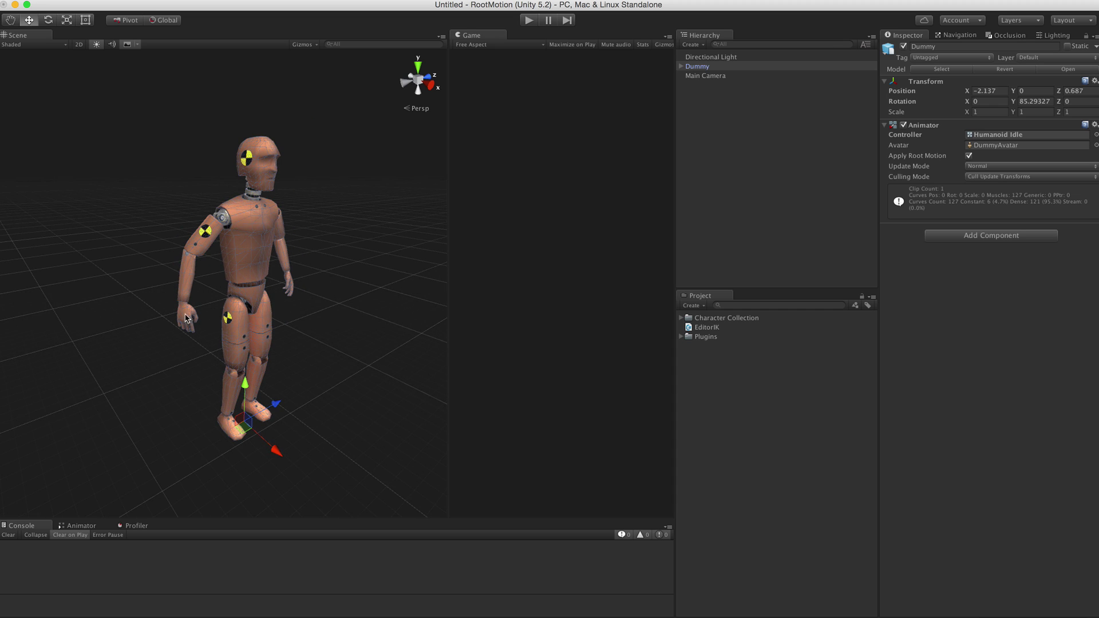
pyautogui.click(977, 237)
pyautogui.click(960, 281)
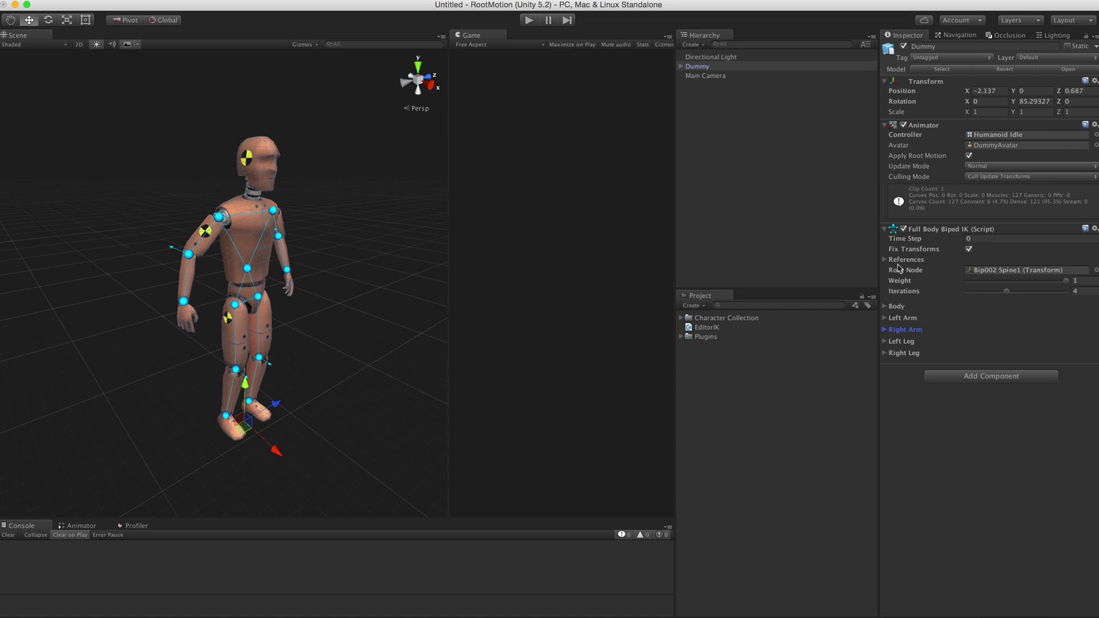
# Add an Interaction System component to the Dummy character
pyautogui.click(978, 376)
pyautogui.write('interaction sy')
pyautogui.press('Return')
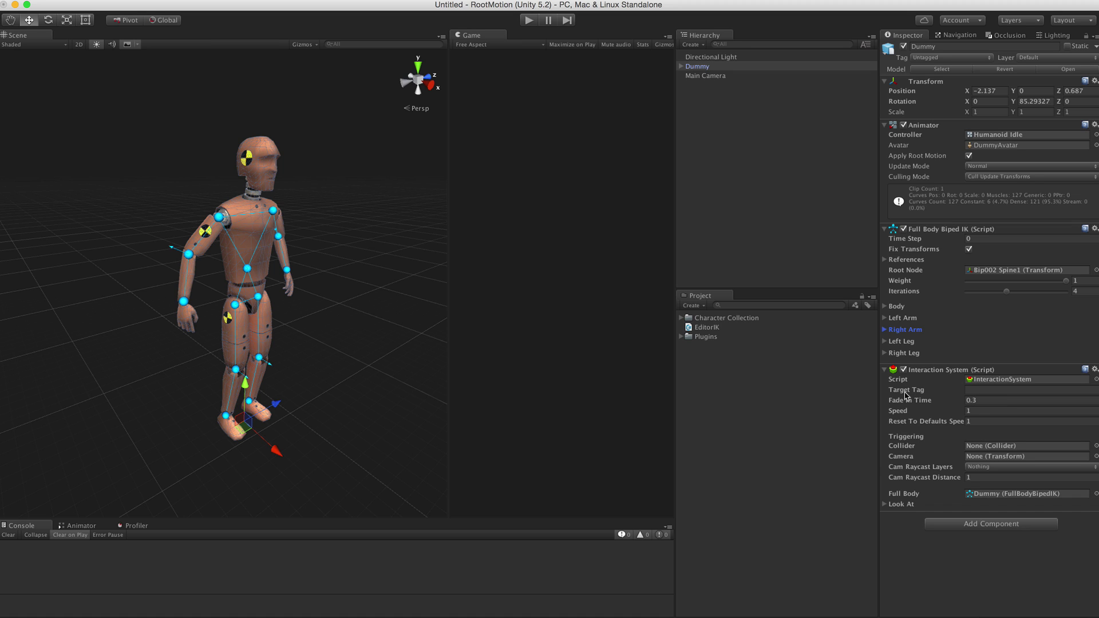
pyautogui.moveTo(906, 395)
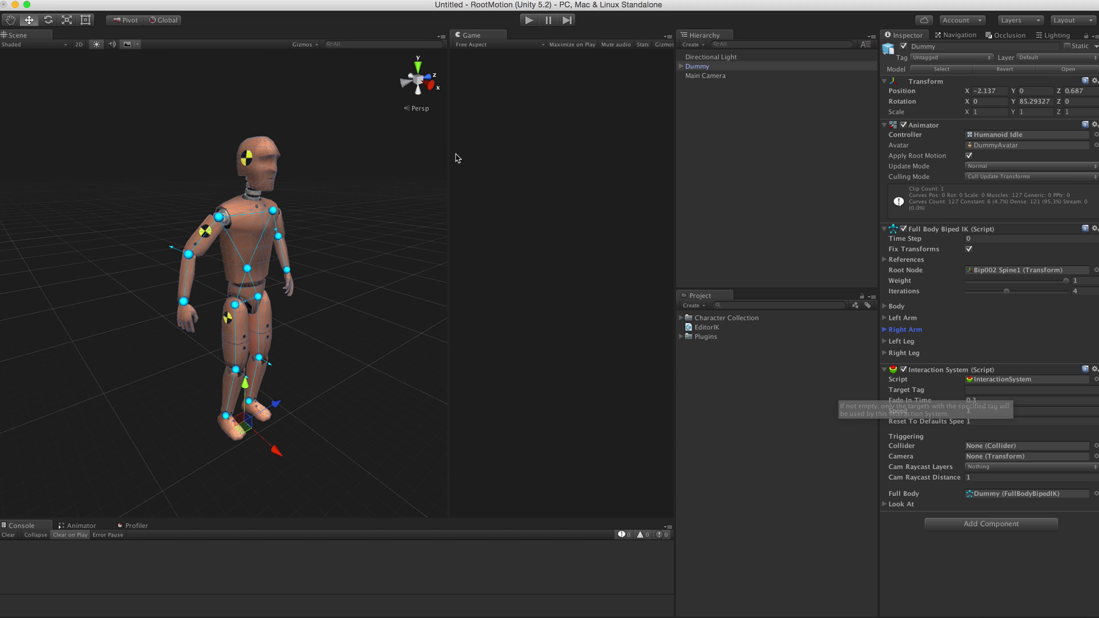
# Create a sphere scaled down to about 0.155 and place it in front of the Dummy at chest height, about Y 1.127
pyautogui.scroll(-4, 340, 226)
pyautogui.moveTo(340, 229); pyautogui.dragTo(328, 226, button='middle')
pyautogui.scroll(3, 327, 226)
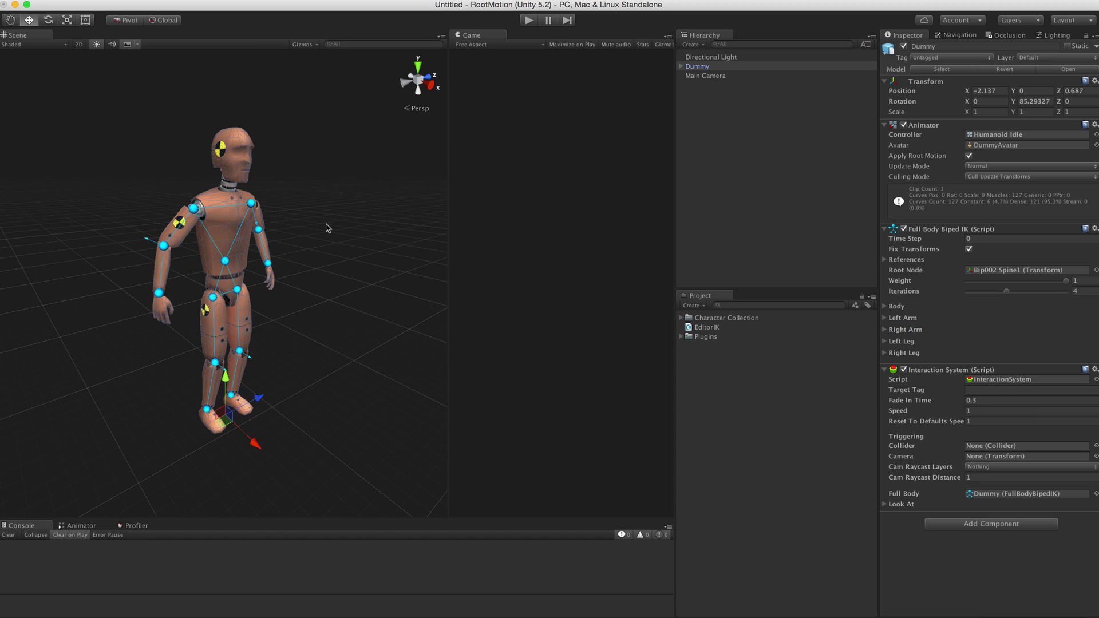
pyautogui.click(166, 1)
pyautogui.moveTo(177, 27)
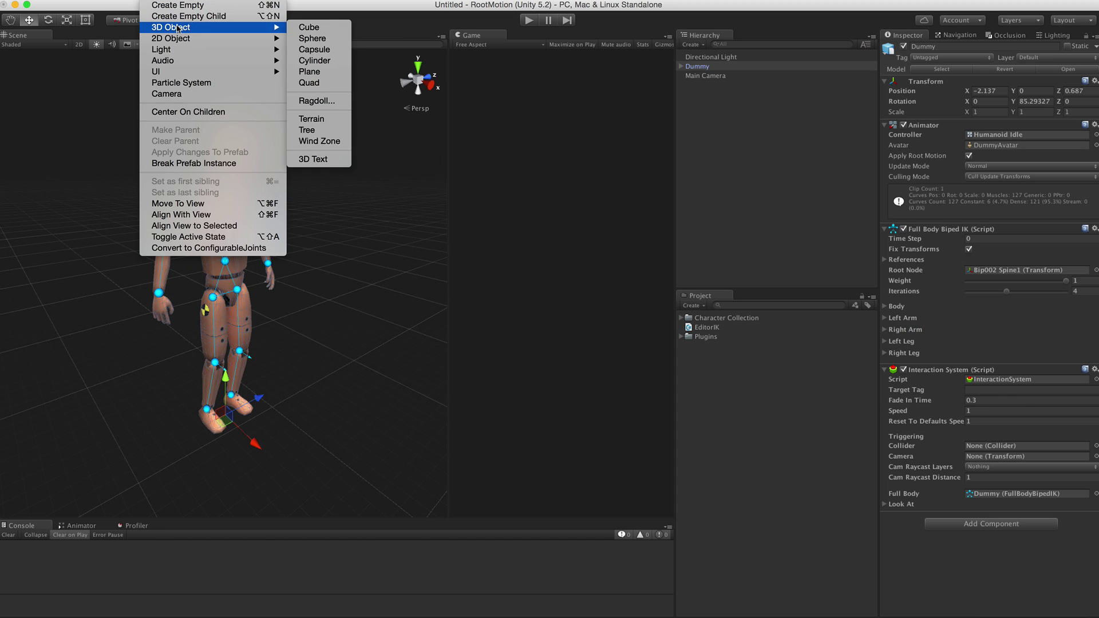
pyautogui.click(313, 39)
pyautogui.press('r')
pyautogui.moveTo(224, 283); pyautogui.dragTo(262, 265)
pyautogui.press('w')
# Remove the Sphere Collider from the sphere and add an Interaction Object component to it
pyautogui.rightClick(936, 141)
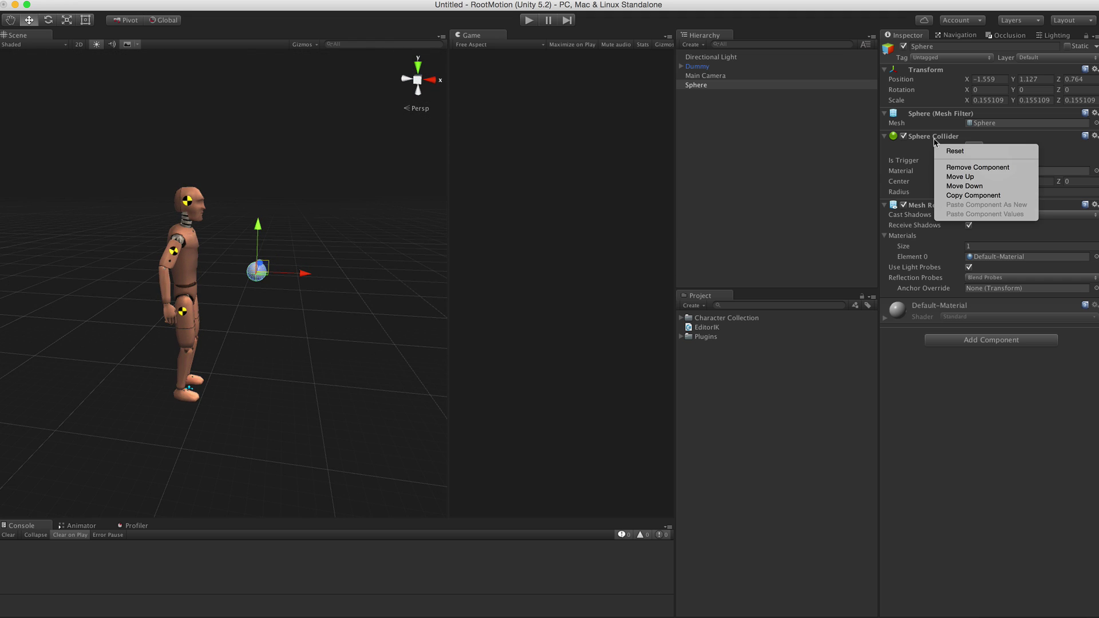
pyautogui.click(960, 168)
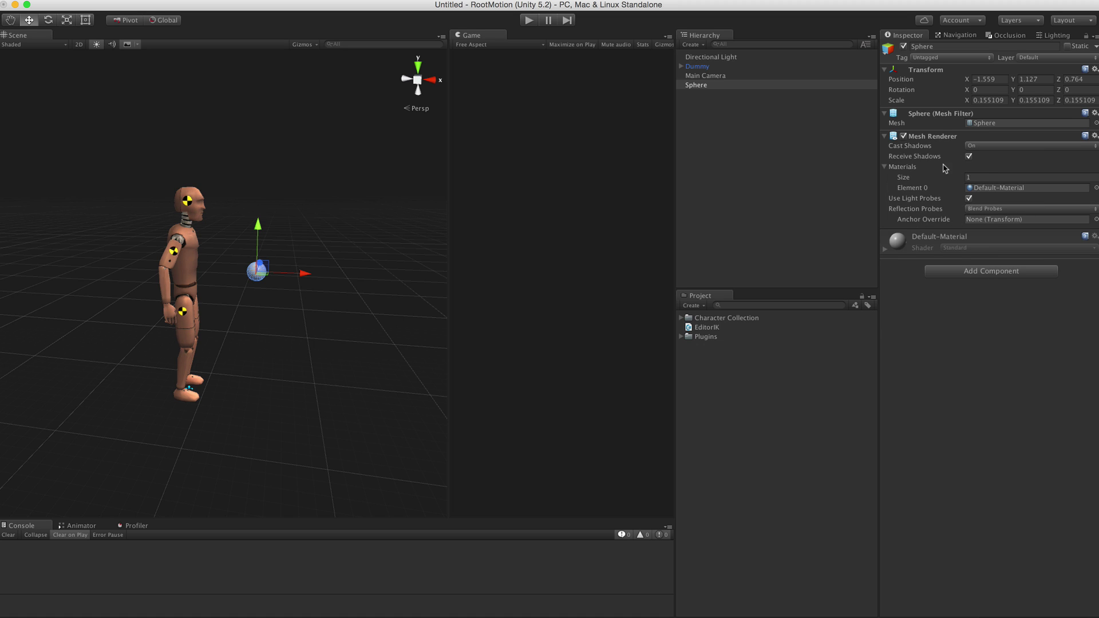
pyautogui.click(964, 271)
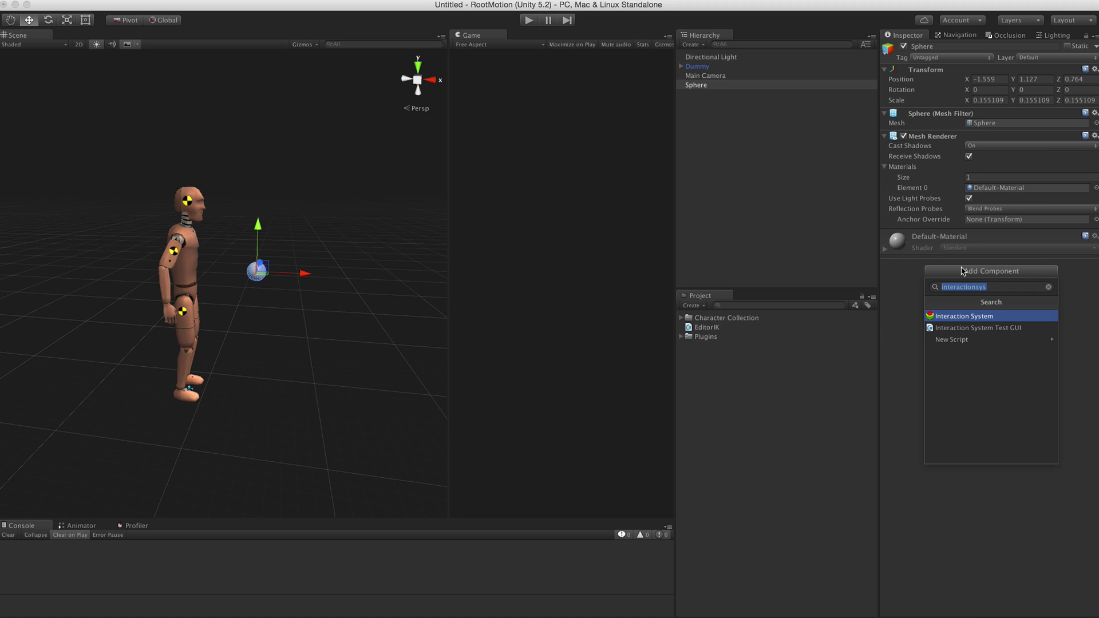
pyautogui.write('interactionobj')
pyautogui.click(955, 318)
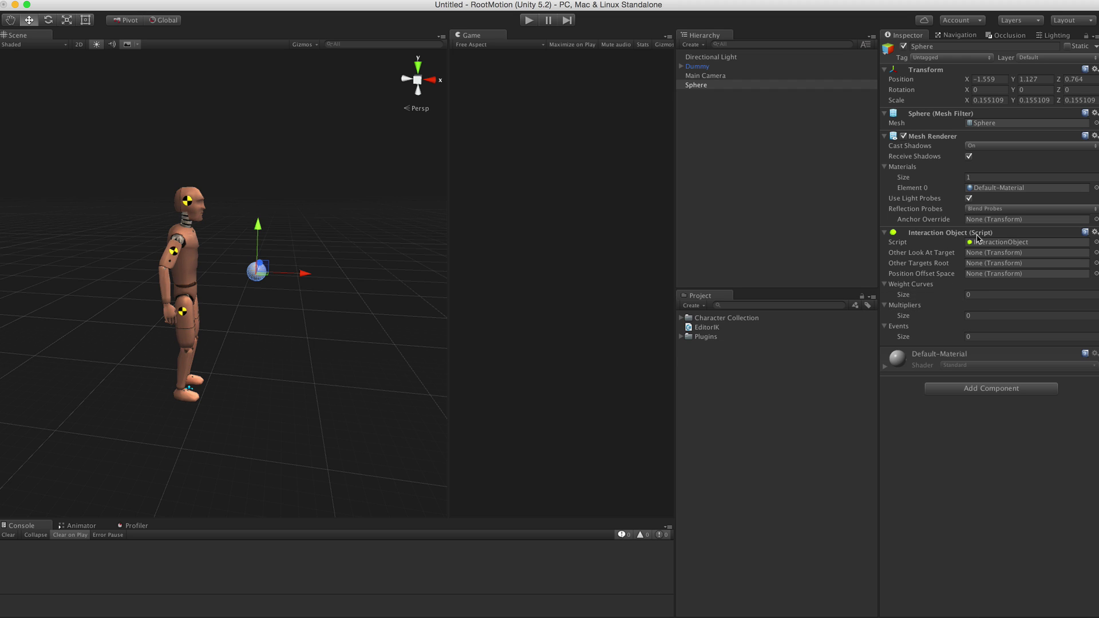
# Add one Position Weight curve to the sphere's Interaction Object and apply the constant curve preset to it
pyautogui.click(985, 295)
pyautogui.press('Return')
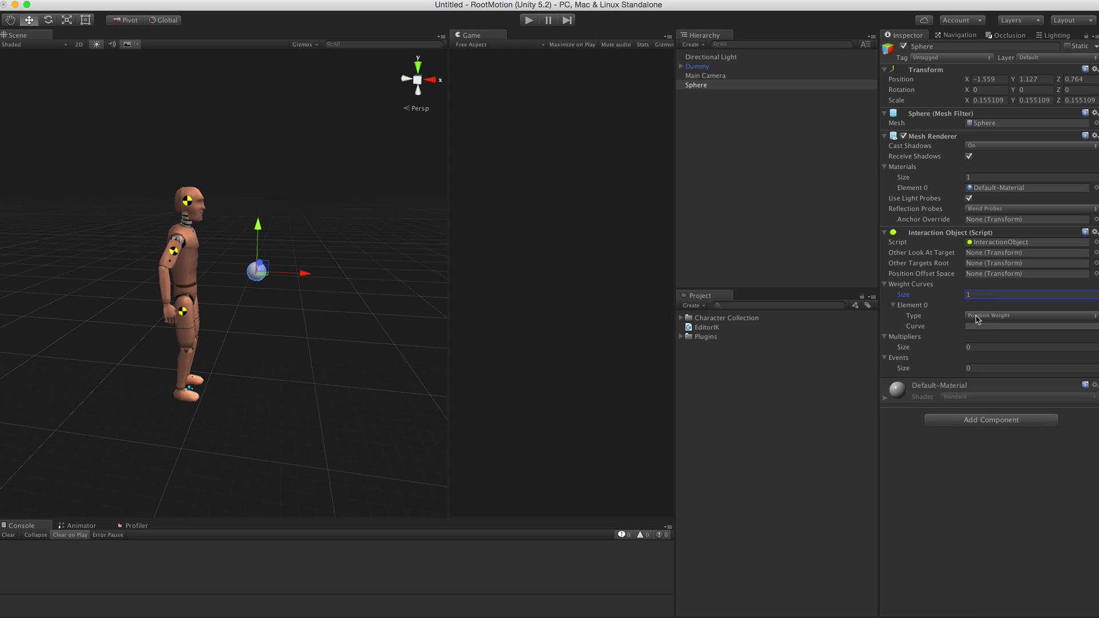
pyautogui.click(1000, 329)
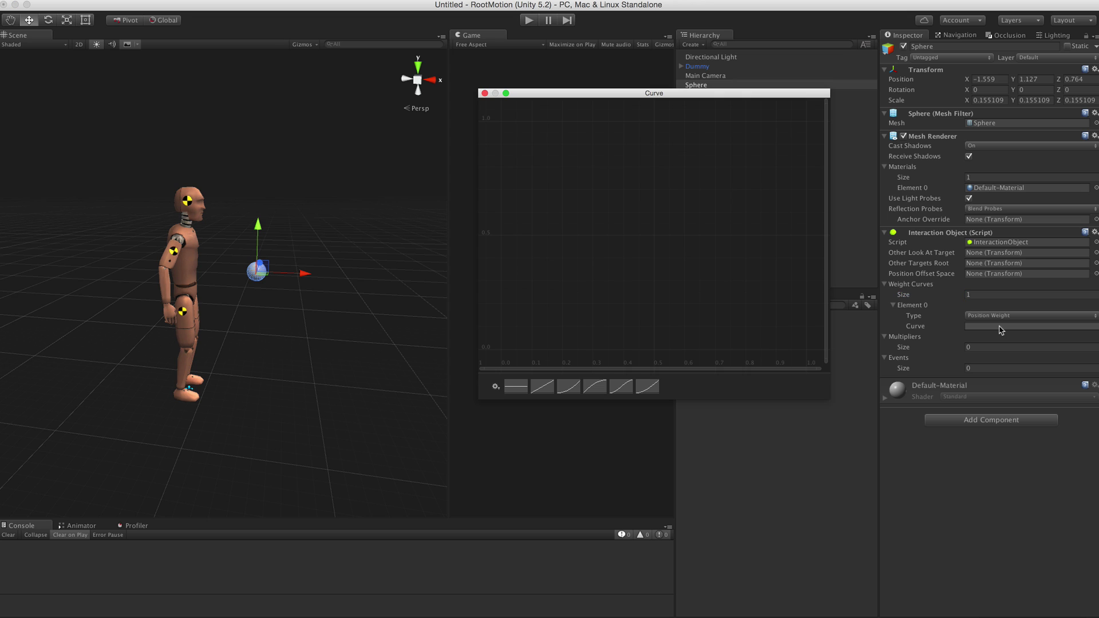
pyautogui.click(516, 388)
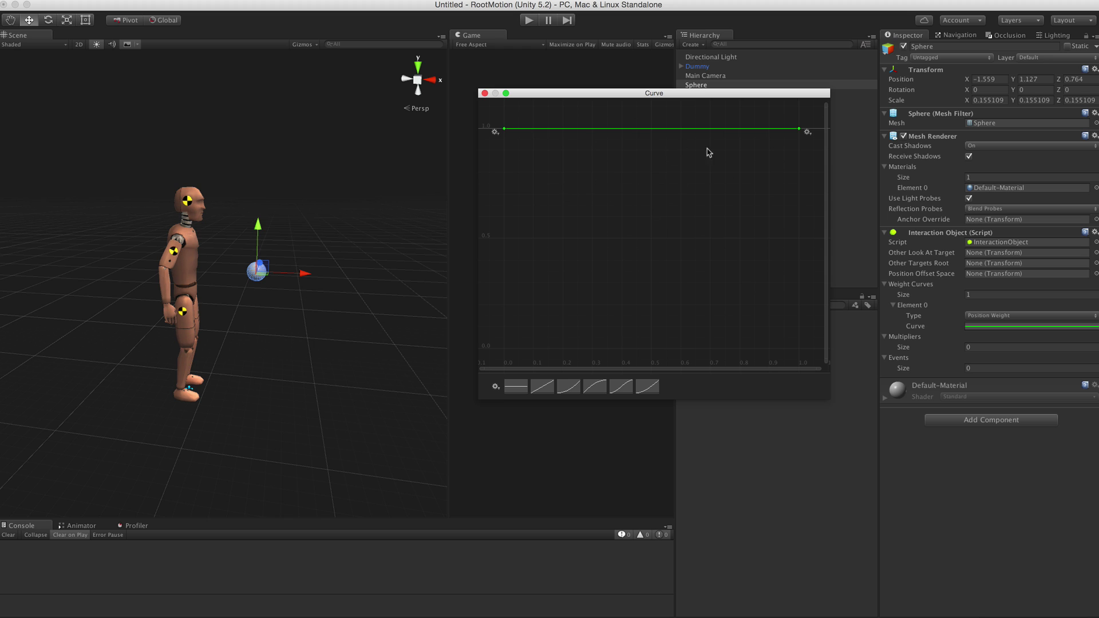
# Shape the weight curve as a bell with a middle key at value 1 and both end keys lowered to 0
pyautogui.doubleClick(652, 129)
pyautogui.click(504, 128)
pyautogui.keyDown('shift'); pyautogui.moveTo(785, 114); pyautogui.dragTo(789, 349); pyautogui.keyUp('shift')
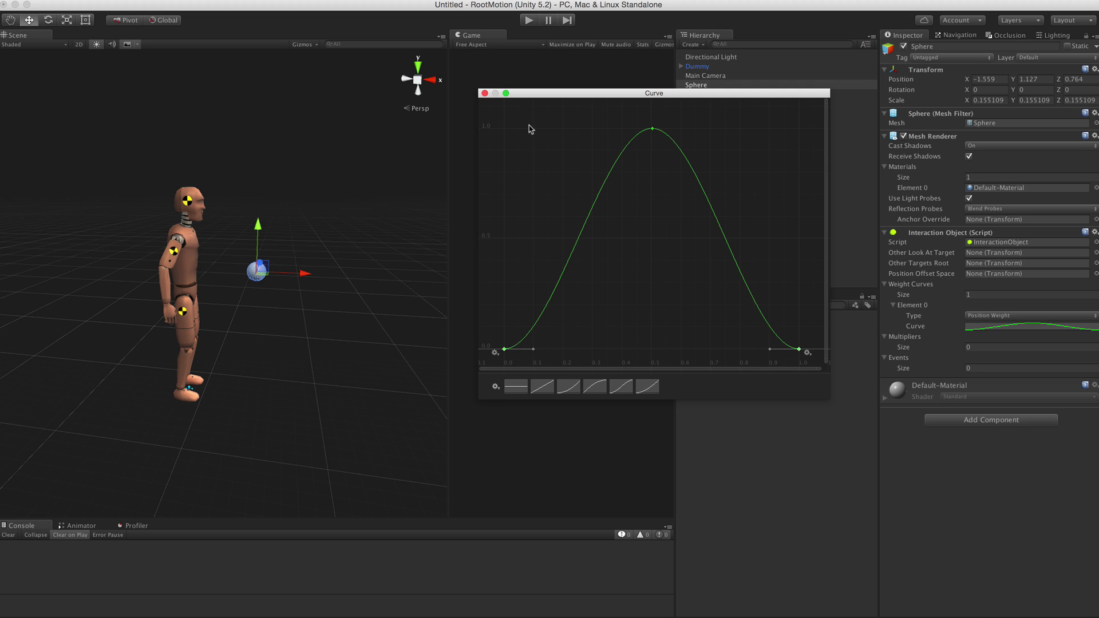
pyautogui.click(484, 93)
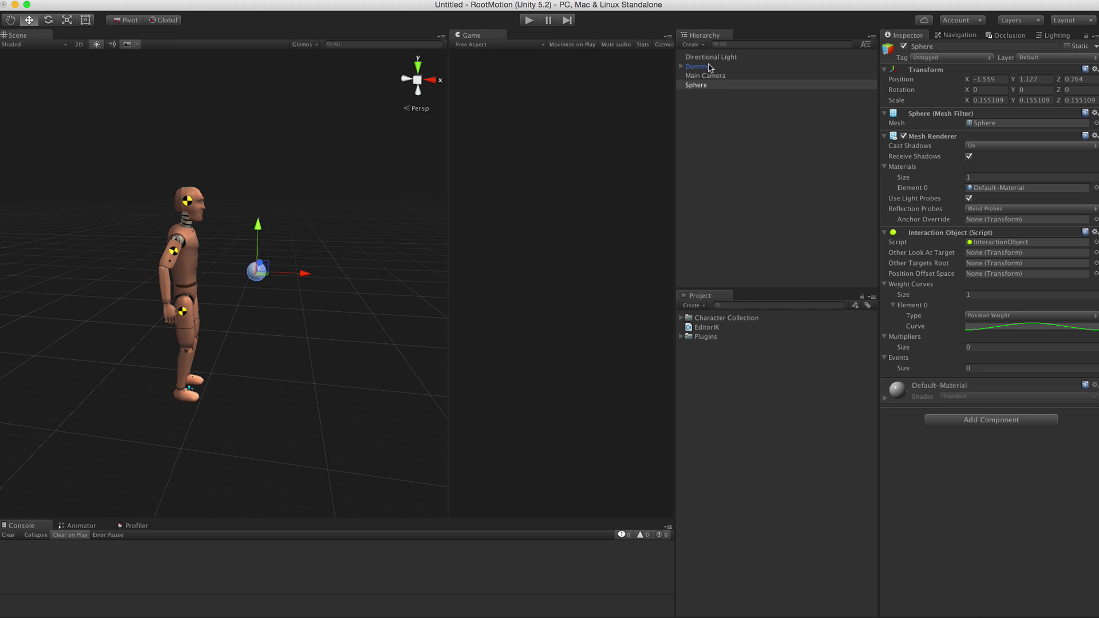
# Add an Interaction System Test GUI component to the Dummy character
pyautogui.click(705, 66)
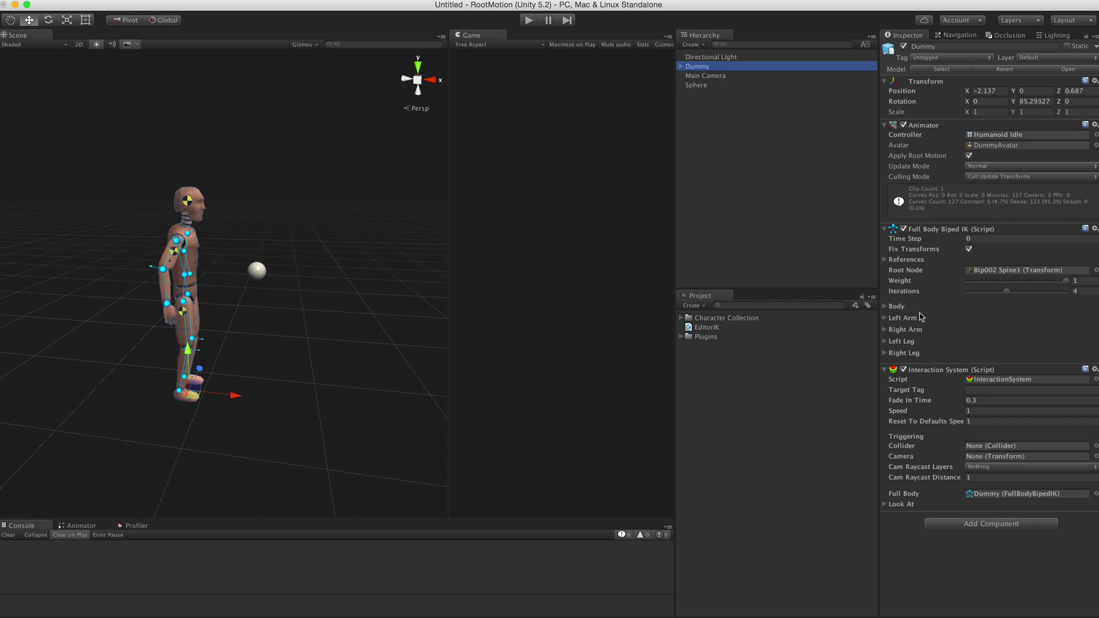
pyautogui.click(976, 530)
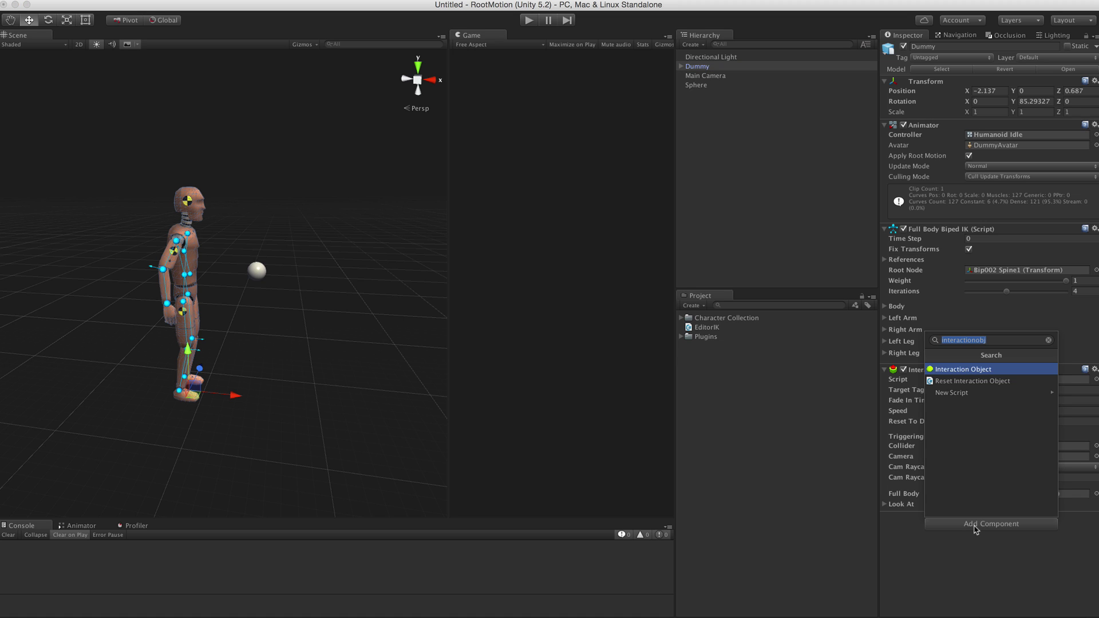
pyautogui.write('interactions')
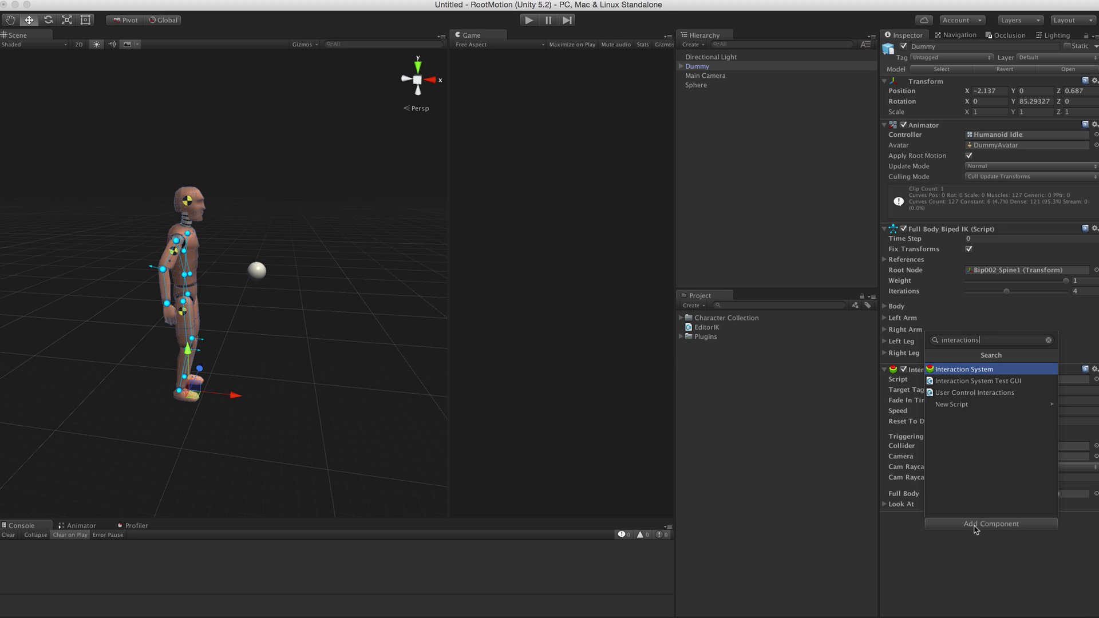
pyautogui.press('Down')
pyautogui.press('Return')
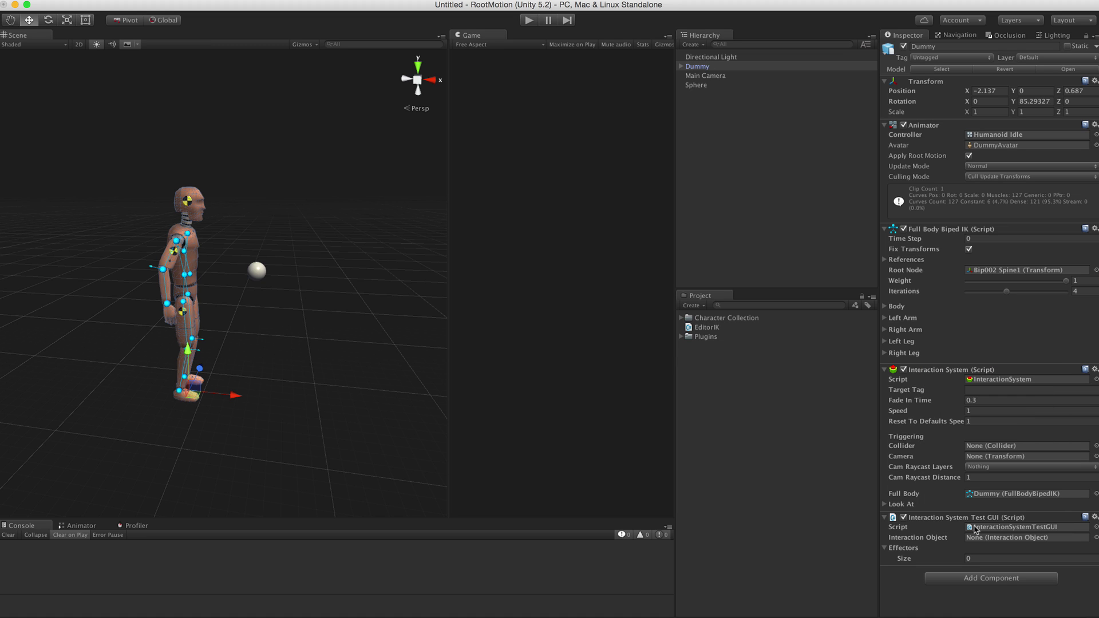
# Assign the Sphere as the Test GUI's interaction object and add one effector set to Left Hand
pyautogui.click(702, 67)
pyautogui.moveTo(697, 87); pyautogui.dragTo(990, 538)
pyautogui.click(986, 559)
pyautogui.write('1')
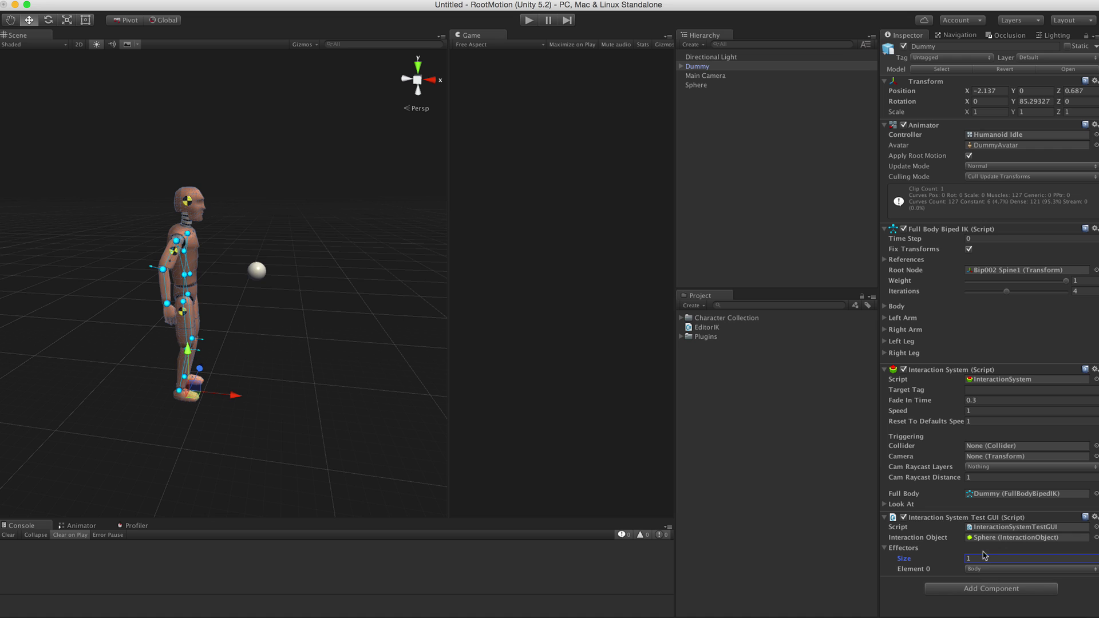
pyautogui.click(989, 570)
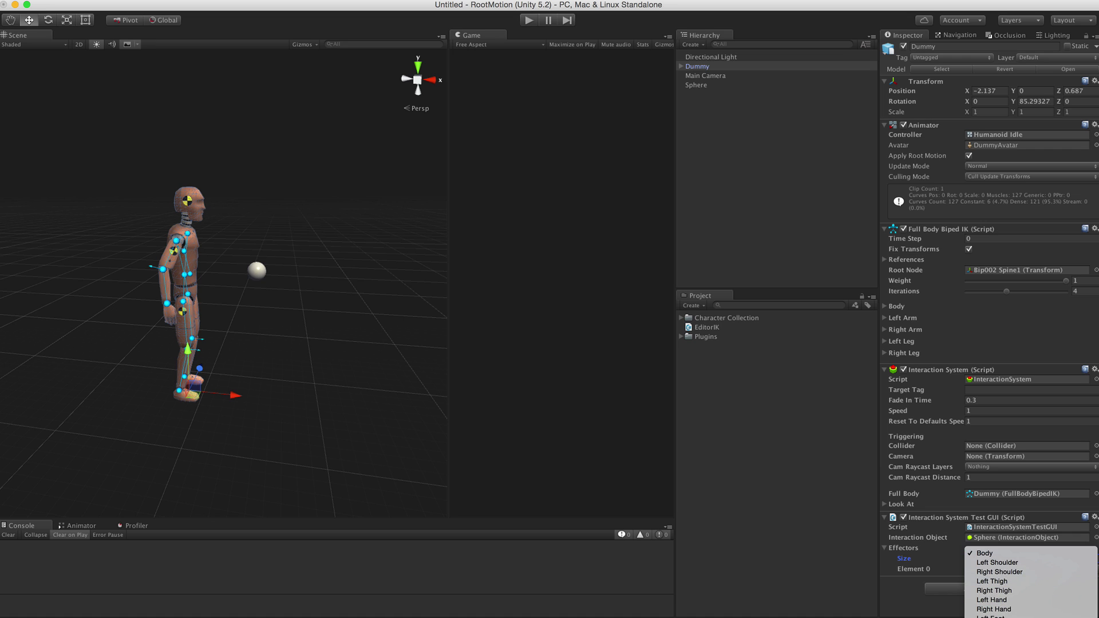
pyautogui.click(1004, 603)
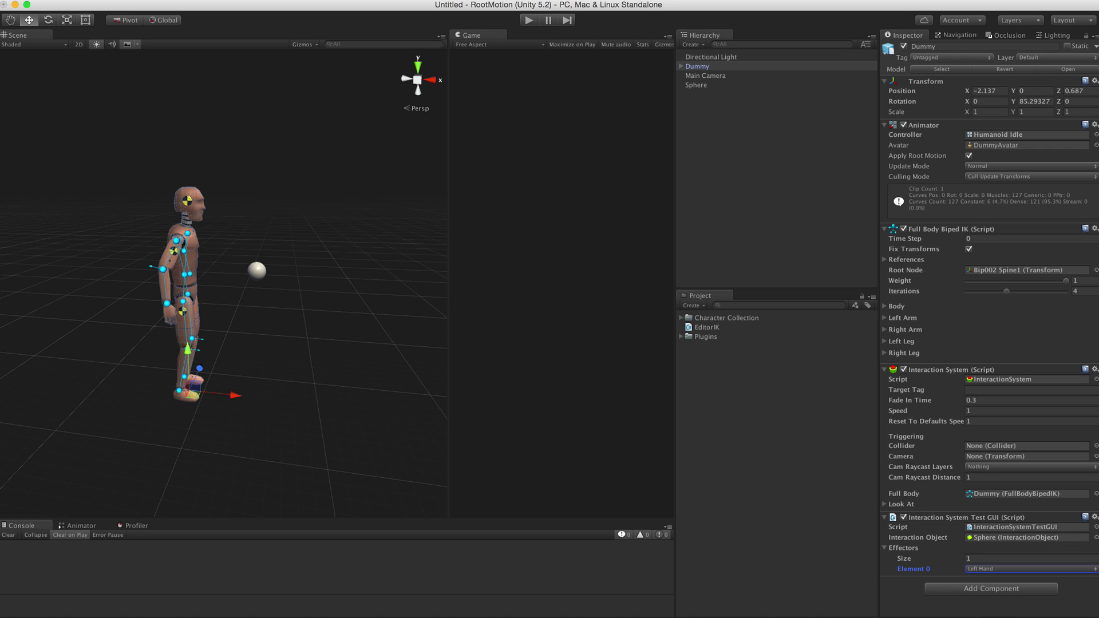
# Run the scene and start the interaction with the sphere several times to examine how the Dummy's left hand reaches it
pyautogui.click(528, 21)
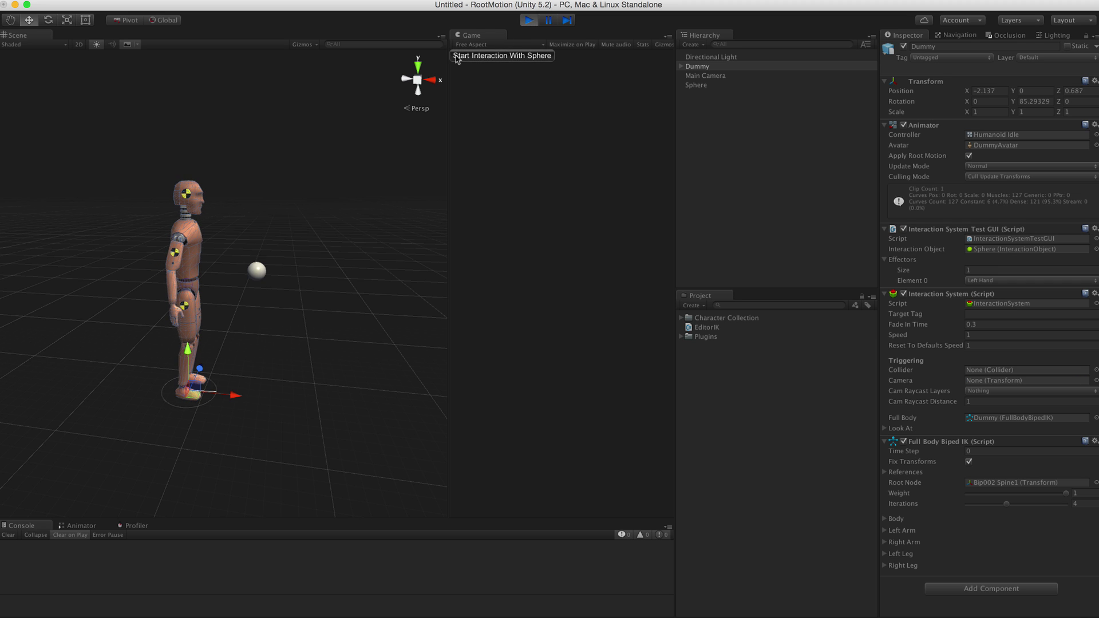
pyautogui.click(496, 56)
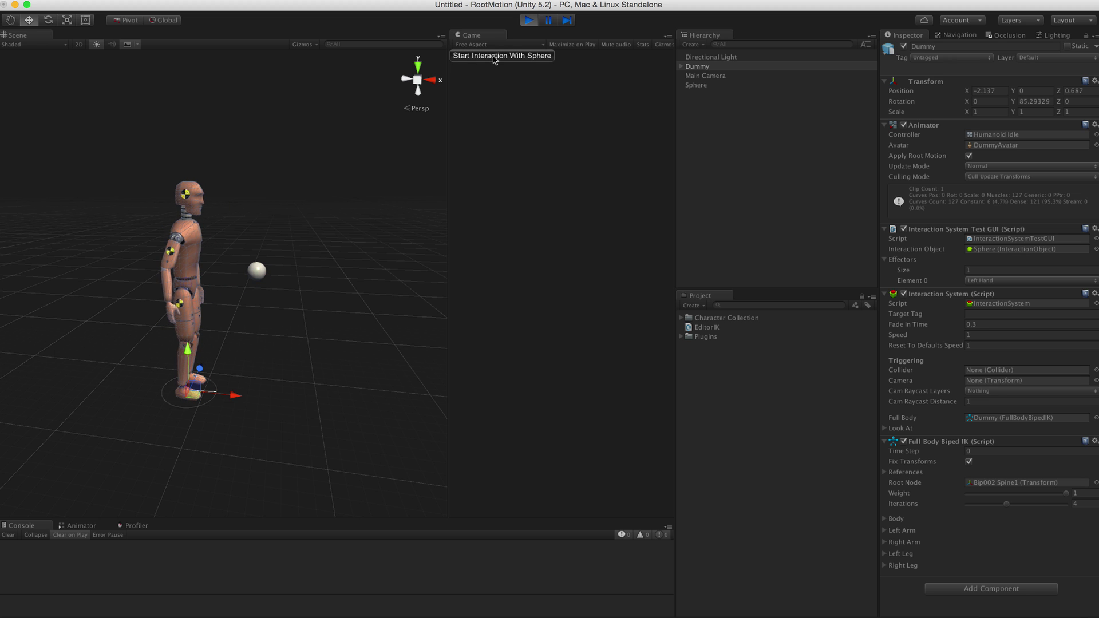
pyautogui.click(493, 57)
pyautogui.scroll(4, 349, 143)
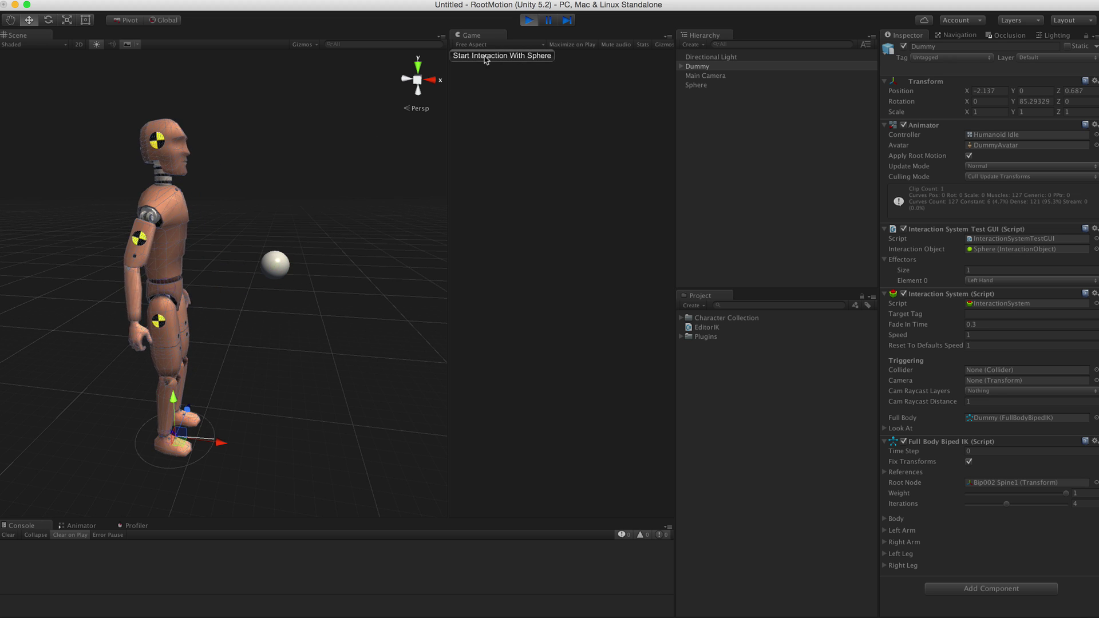
pyautogui.click(708, 85)
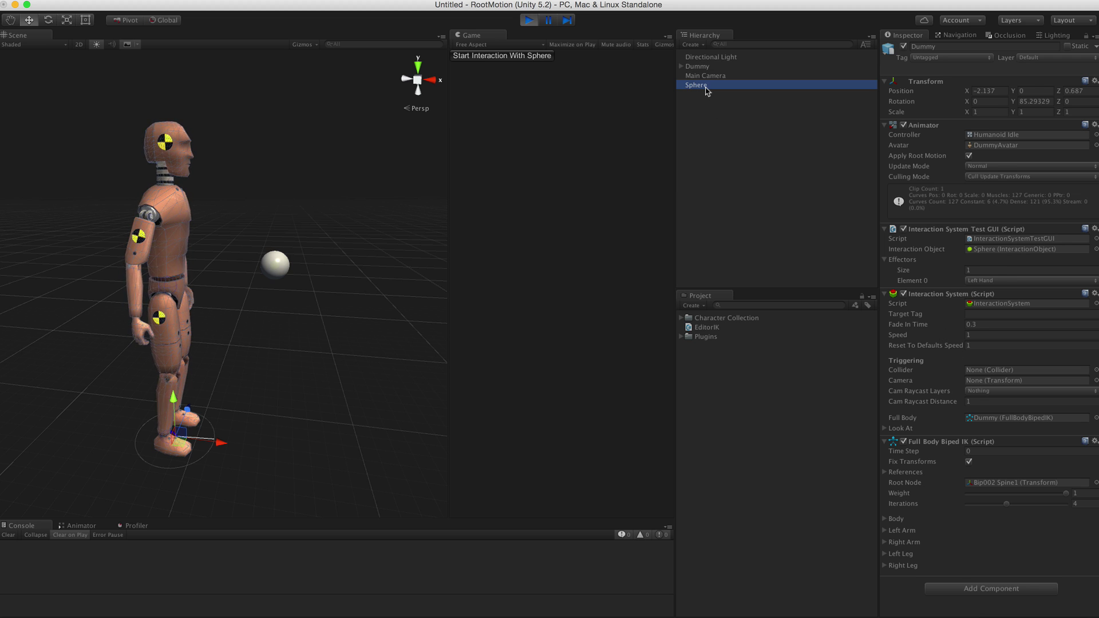
pyautogui.click(506, 57)
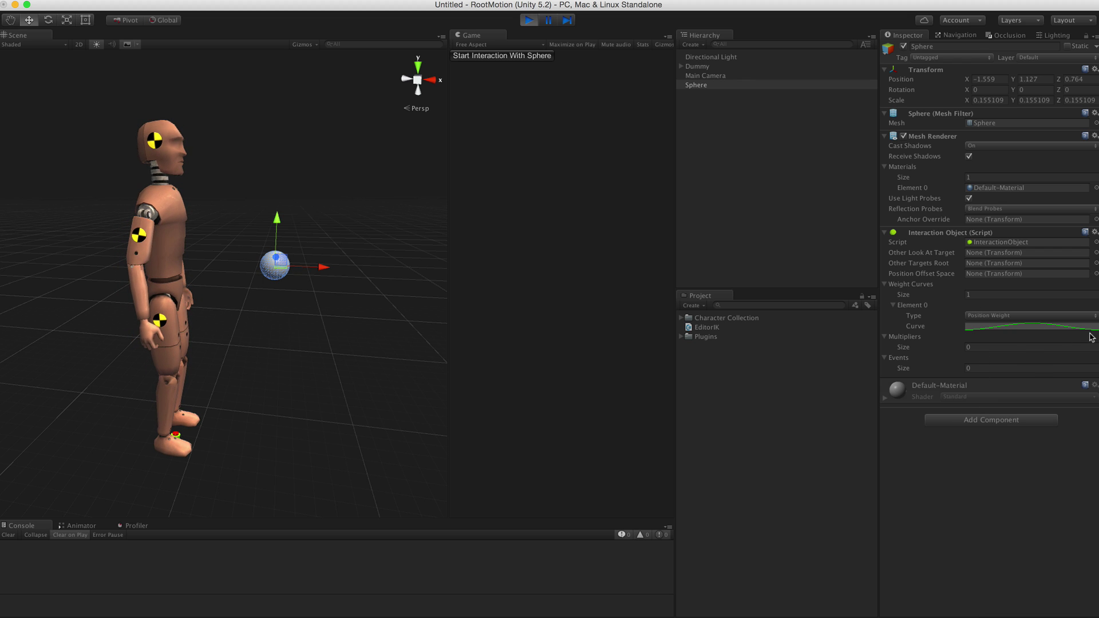
pyautogui.click(513, 55)
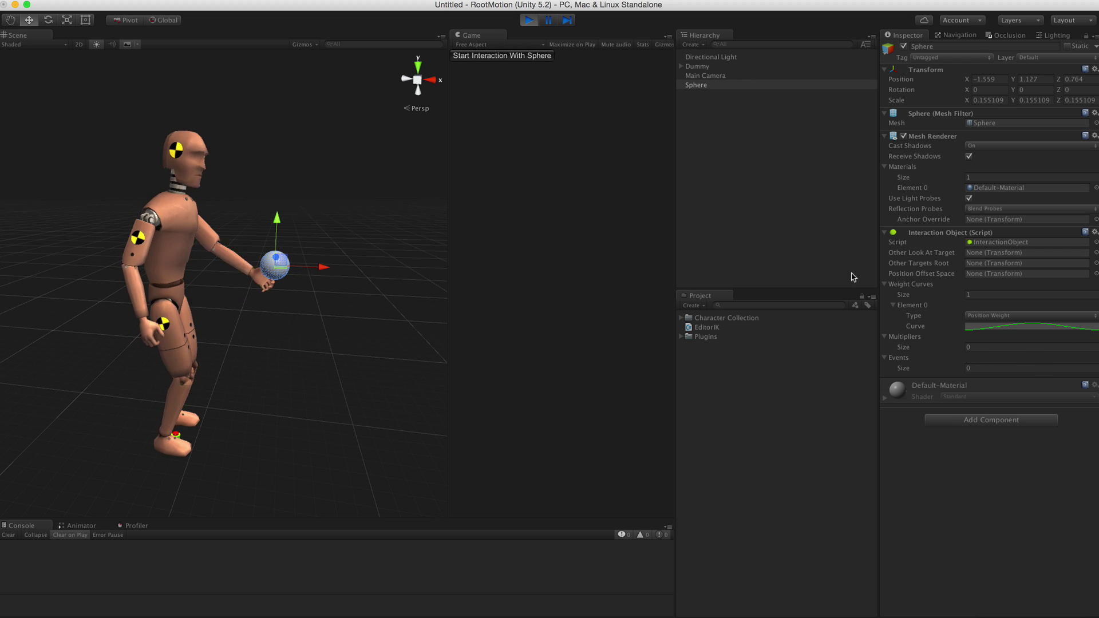
# Add one event to the sphere's Interaction Object at time 0.5 with Pause enabled
pyautogui.click(987, 368)
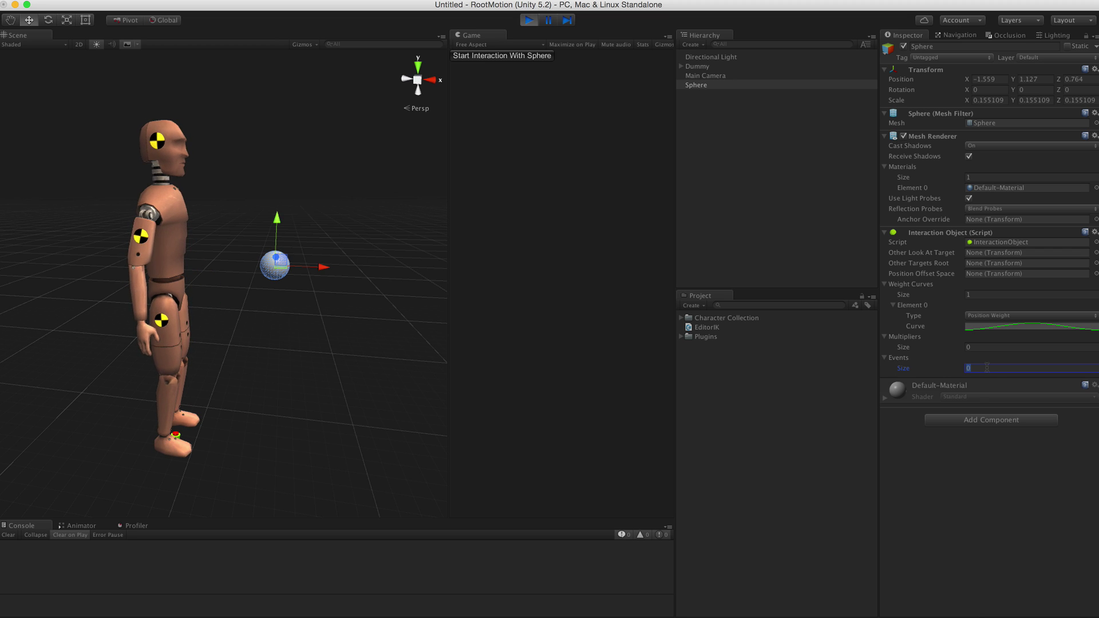
pyautogui.write('1')
pyautogui.press('Return')
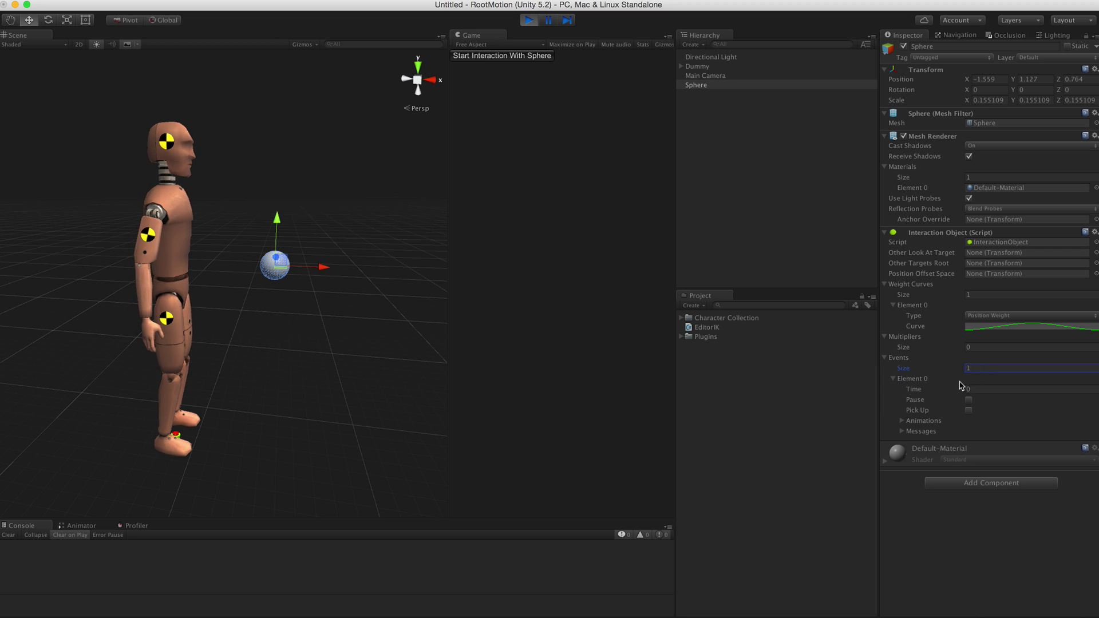
pyautogui.click(978, 388)
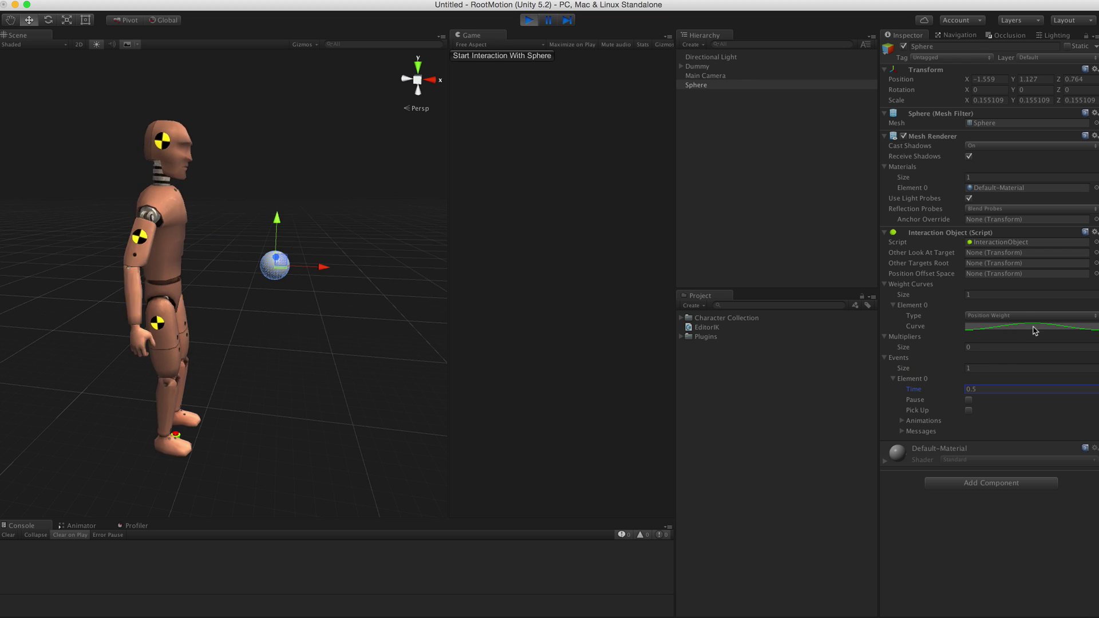
pyautogui.click(969, 401)
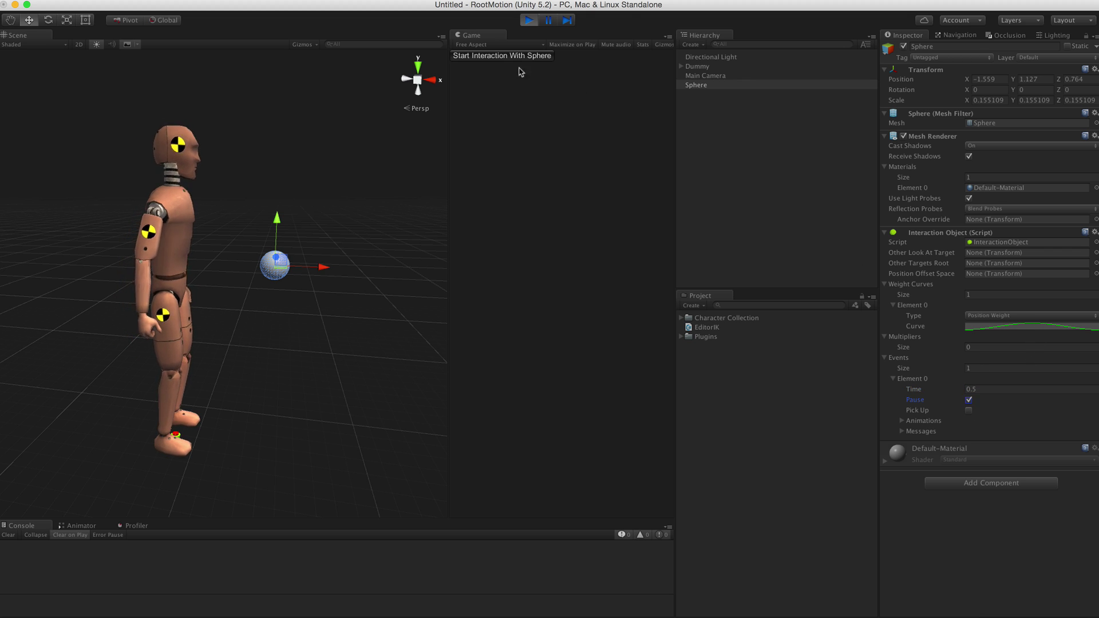
# Start the interaction with the sphere again and examine the Dummy's paused left-hand pose from the front
pyautogui.click(495, 55)
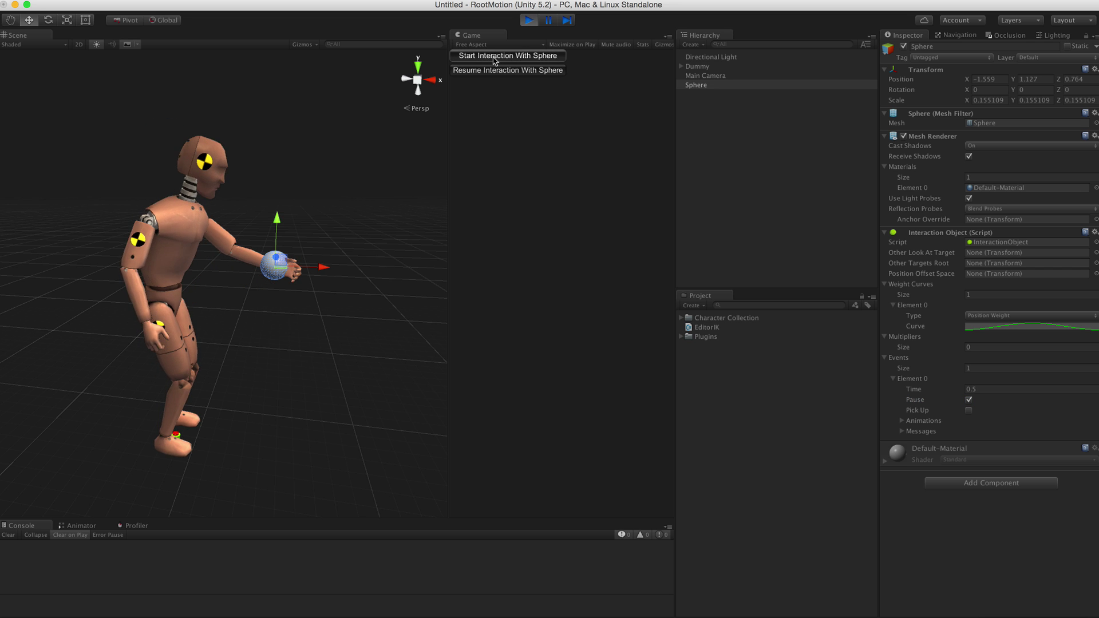
pyautogui.scroll(3, 317, 230)
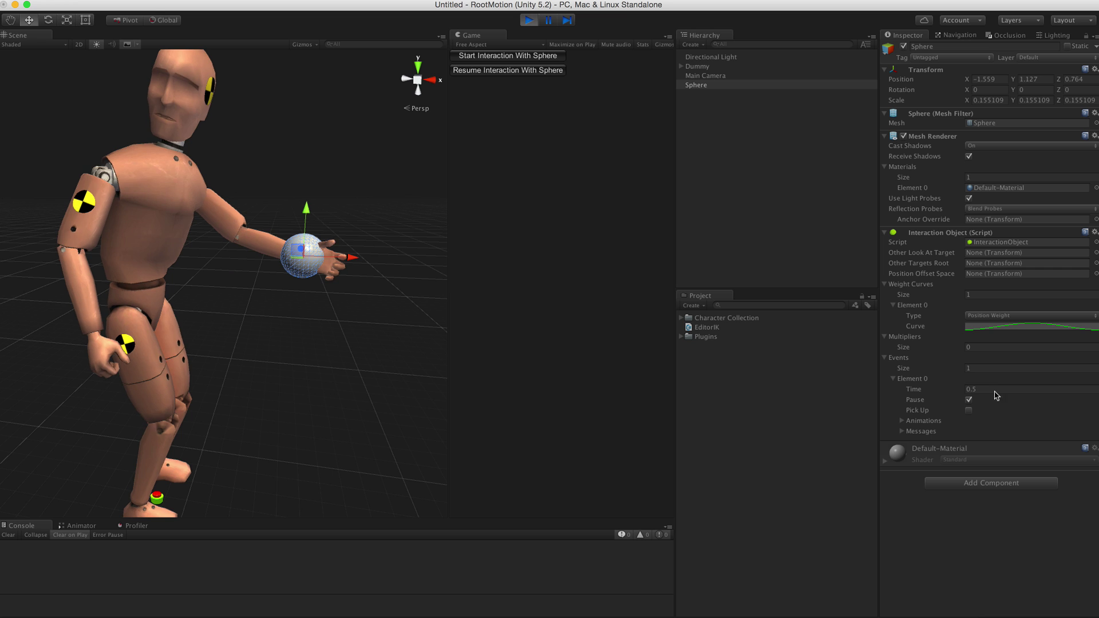
pyautogui.keyDown('alt'); pyautogui.moveTo(270, 346); pyautogui.dragTo(280, 338); pyautogui.keyUp('alt')
pyautogui.moveTo(280, 338); pyautogui.dragTo(260, 341, button='middle')
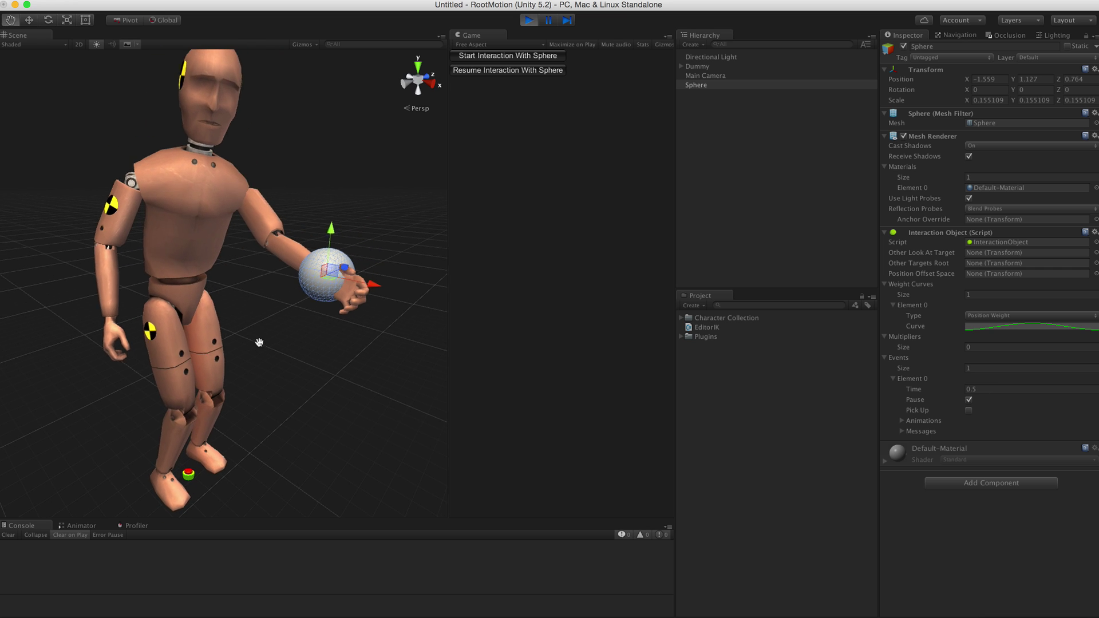
# Resume and restart the interaction with the sphere several times to examine the Dummy's pause and release
pyautogui.click(500, 71)
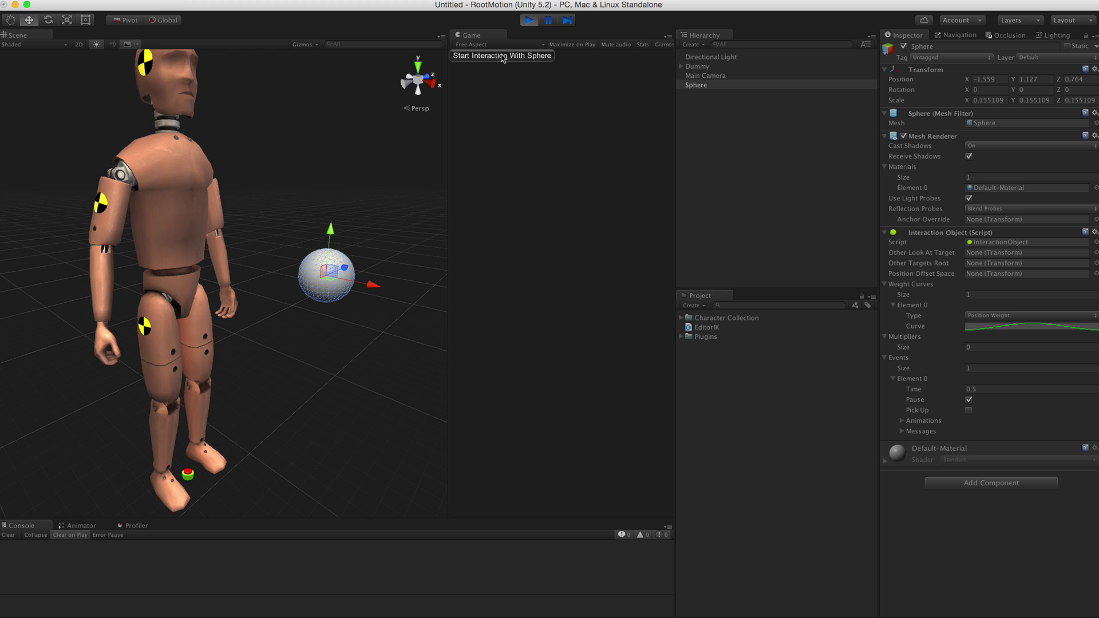
pyautogui.click(502, 57)
pyautogui.click(502, 71)
pyautogui.click(486, 56)
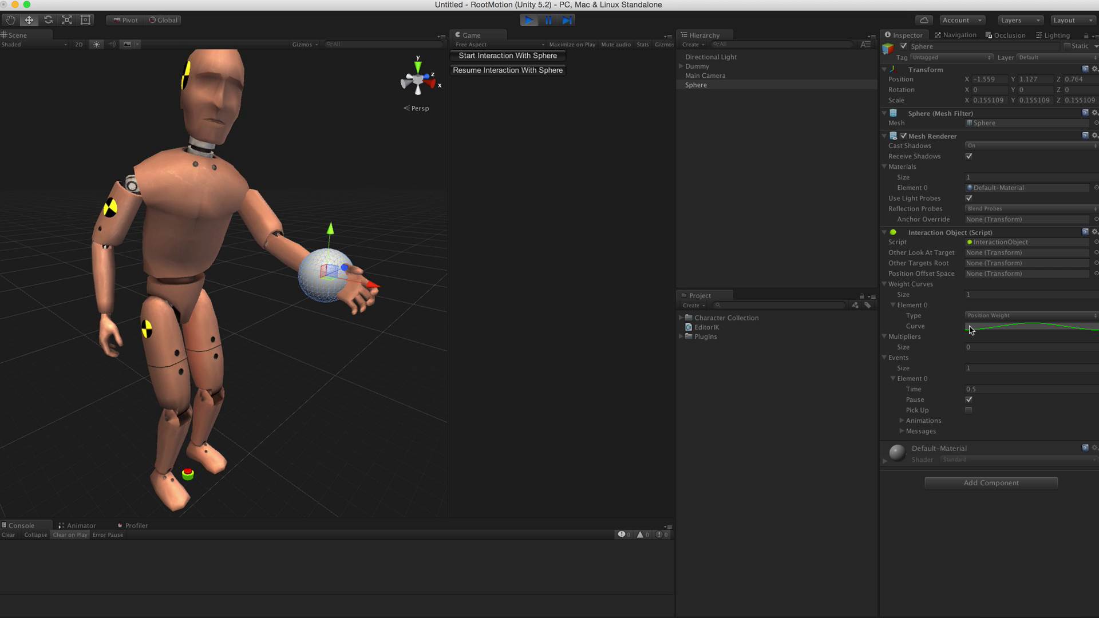
pyautogui.click(507, 69)
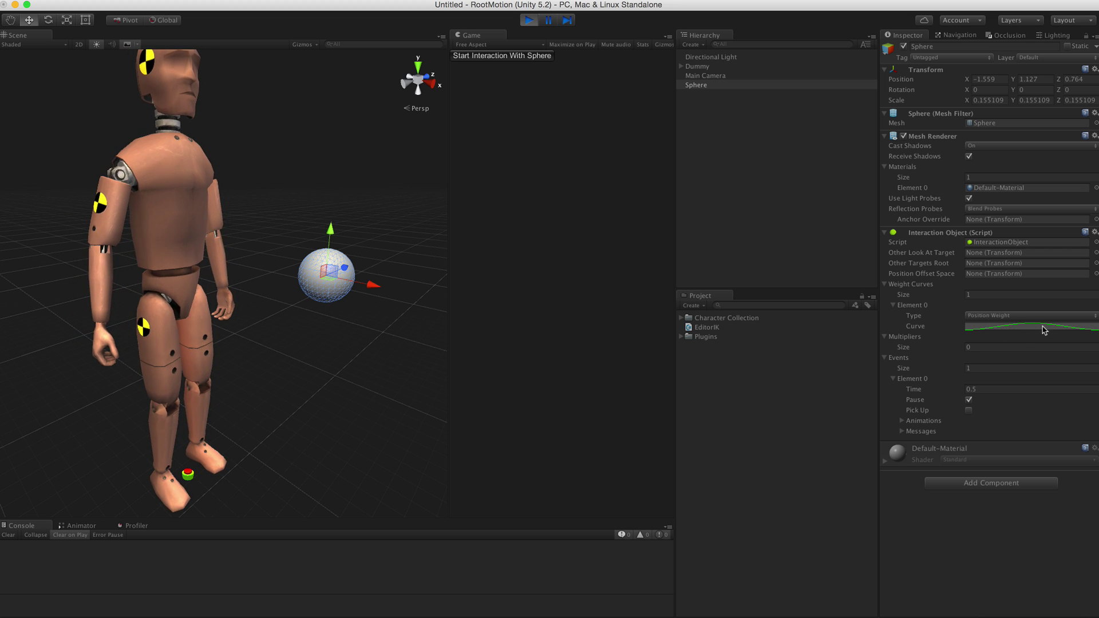
# Add one multiplier to the sphere's Interaction Object with curve Position Weight, multiplier 1 and result Rotate Bone Weight
pyautogui.click(982, 347)
pyautogui.write('1')
pyautogui.press('Return')
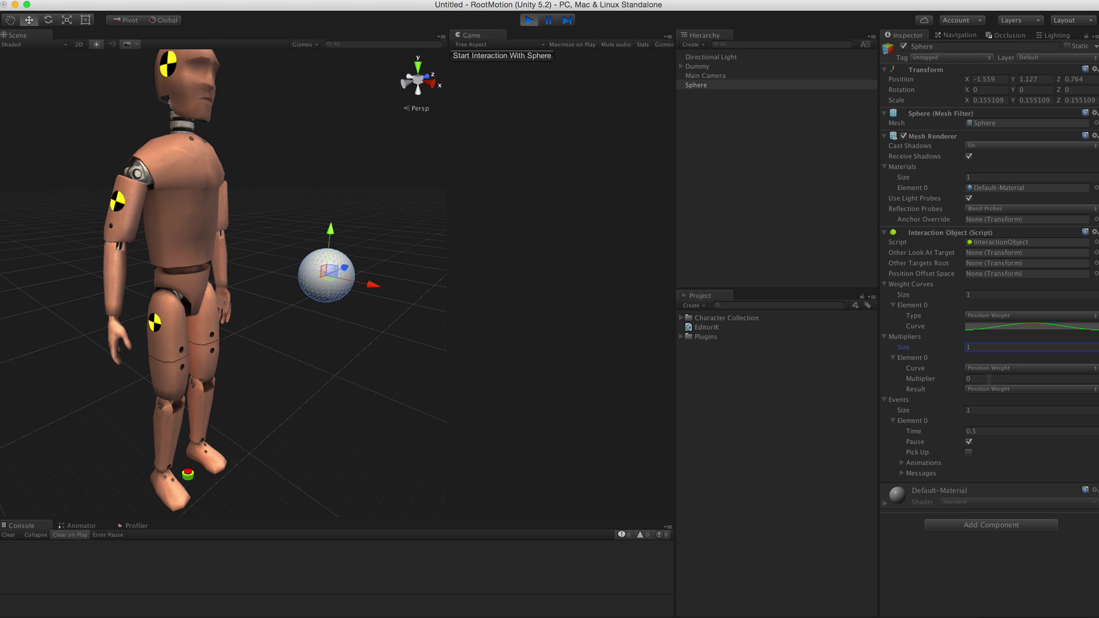
pyautogui.click(992, 379)
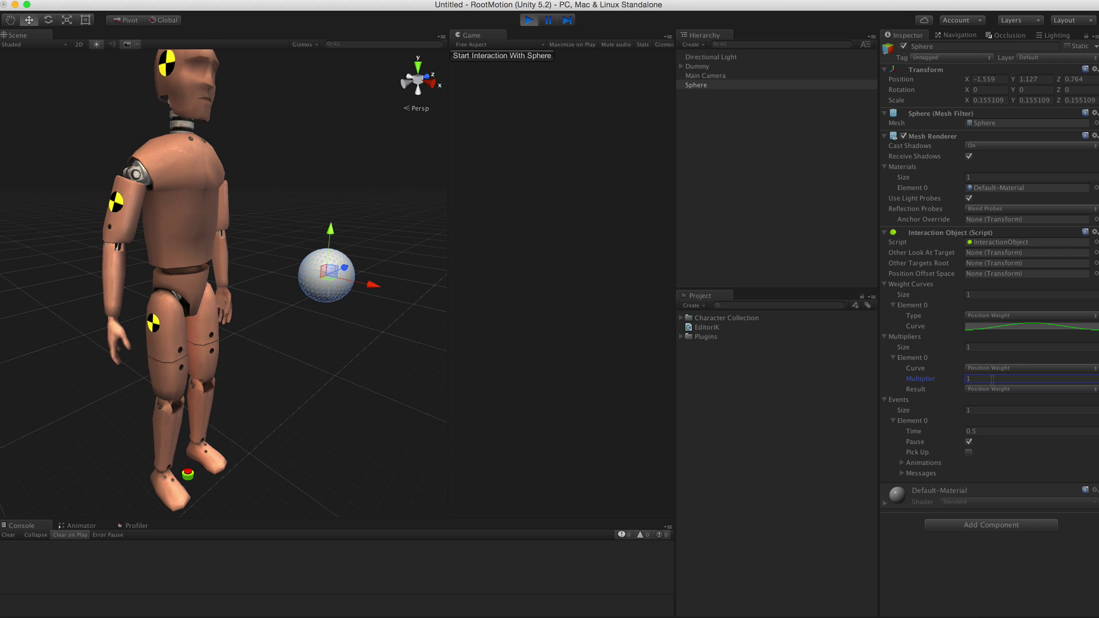
pyautogui.click(989, 390)
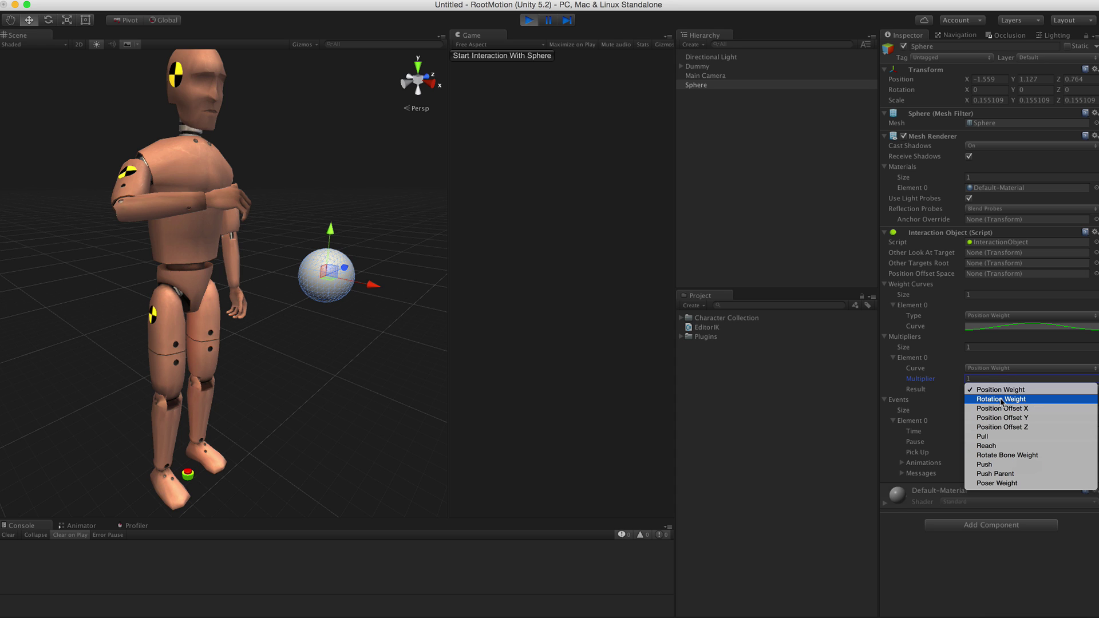
pyautogui.click(1009, 456)
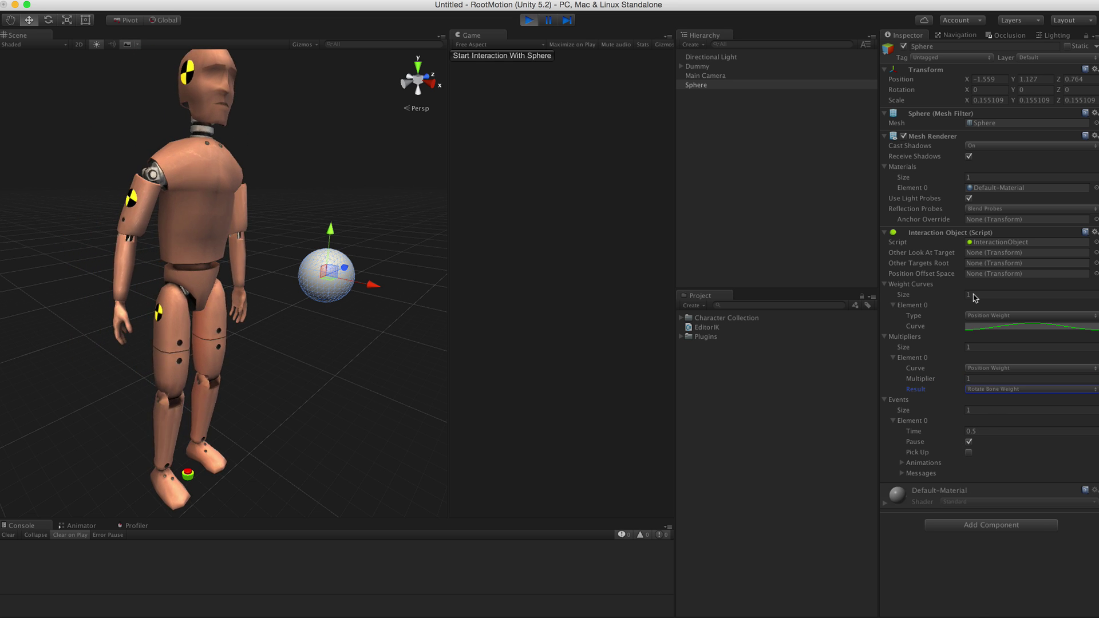
# Start the interaction and rotate the sphere in play mode to examine how the Dummy's left hand follows it
pyautogui.click(495, 56)
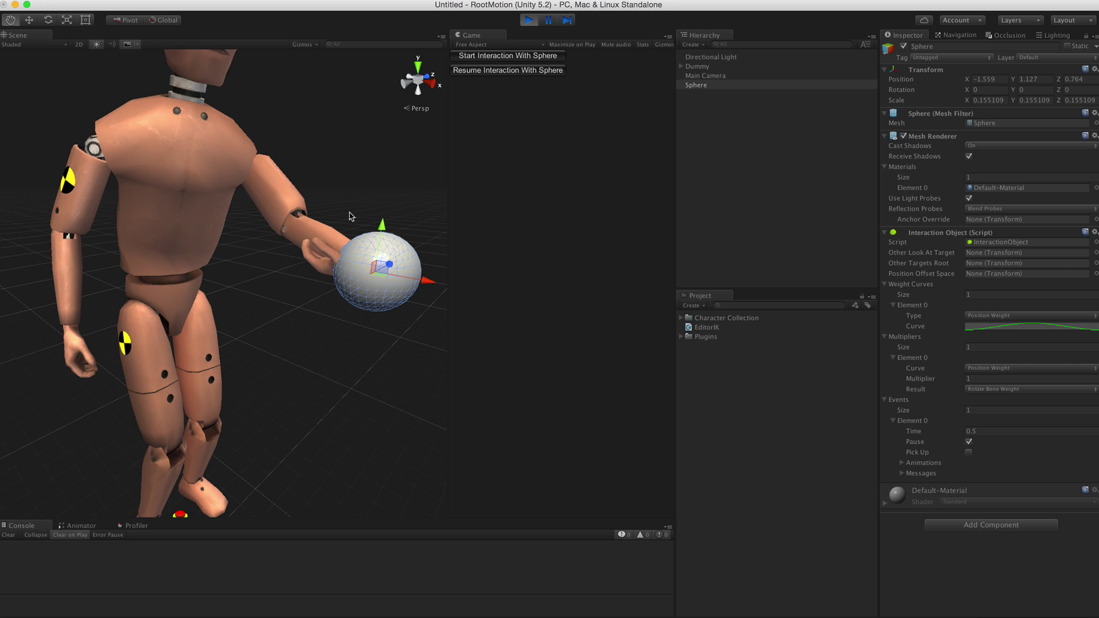
pyautogui.scroll(5, 309, 257)
pyautogui.scroll(-5, 298, 263)
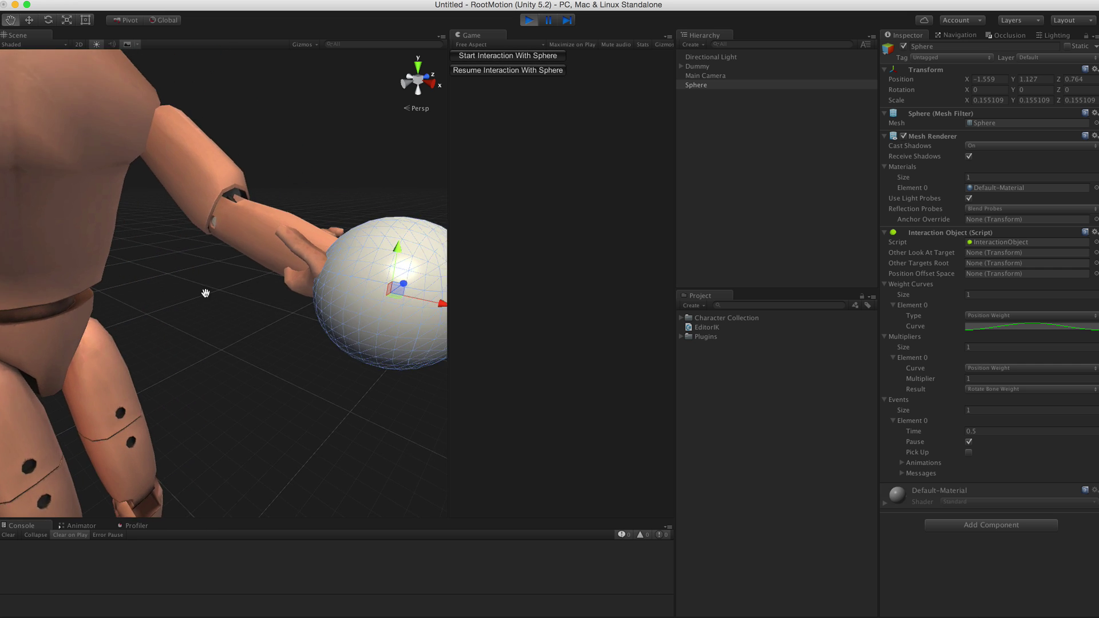
pyautogui.moveTo(362, 211); pyautogui.dragTo(360, 222, button='middle')
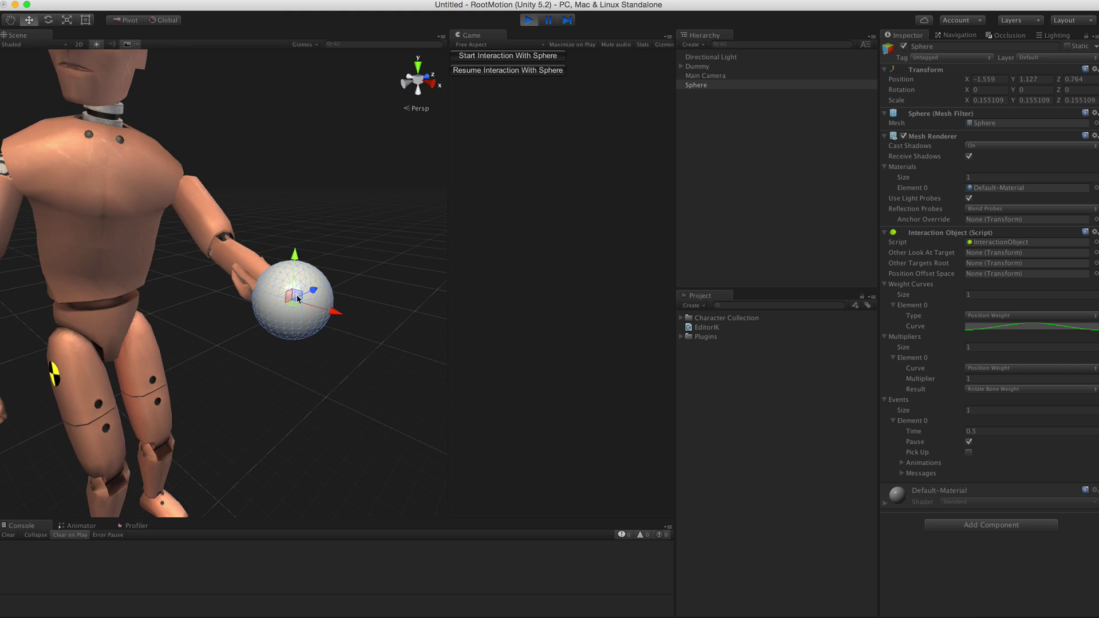
pyautogui.press('e')
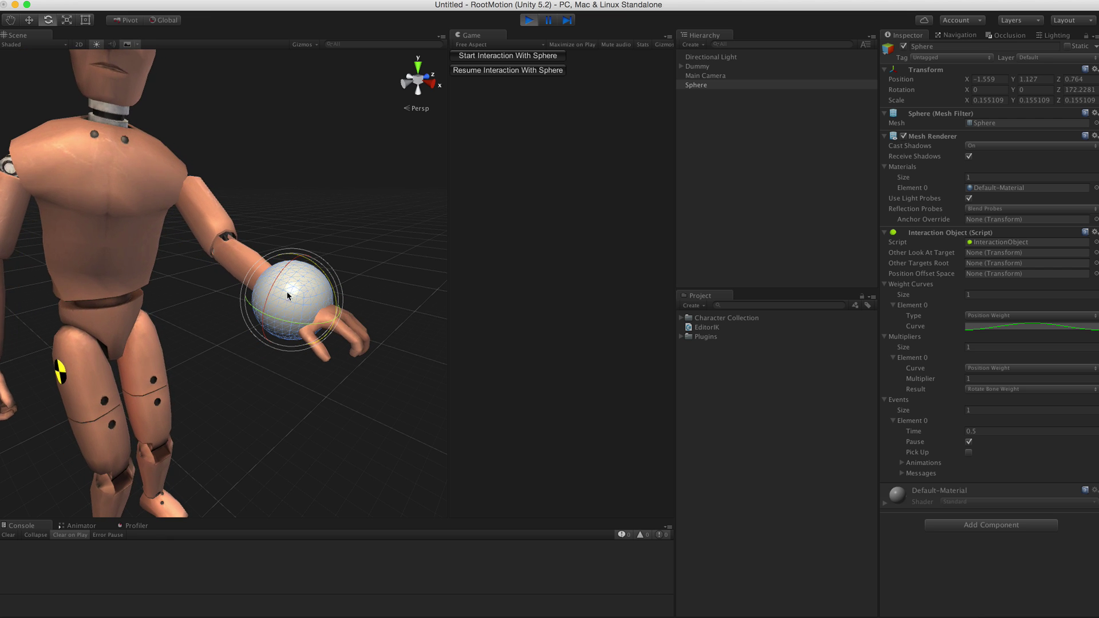
pyautogui.moveTo(287, 292); pyautogui.dragTo(308, 263)
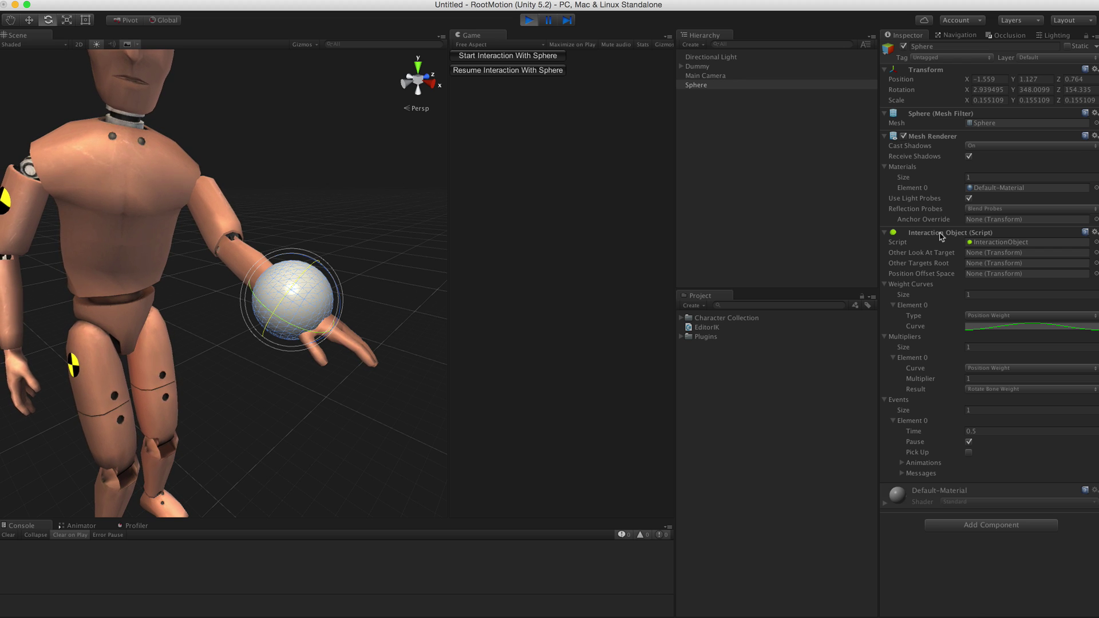
# Copy the sphere's Interaction Object component, stop the scene, and paste the component values back onto it
pyautogui.rightClick(941, 236)
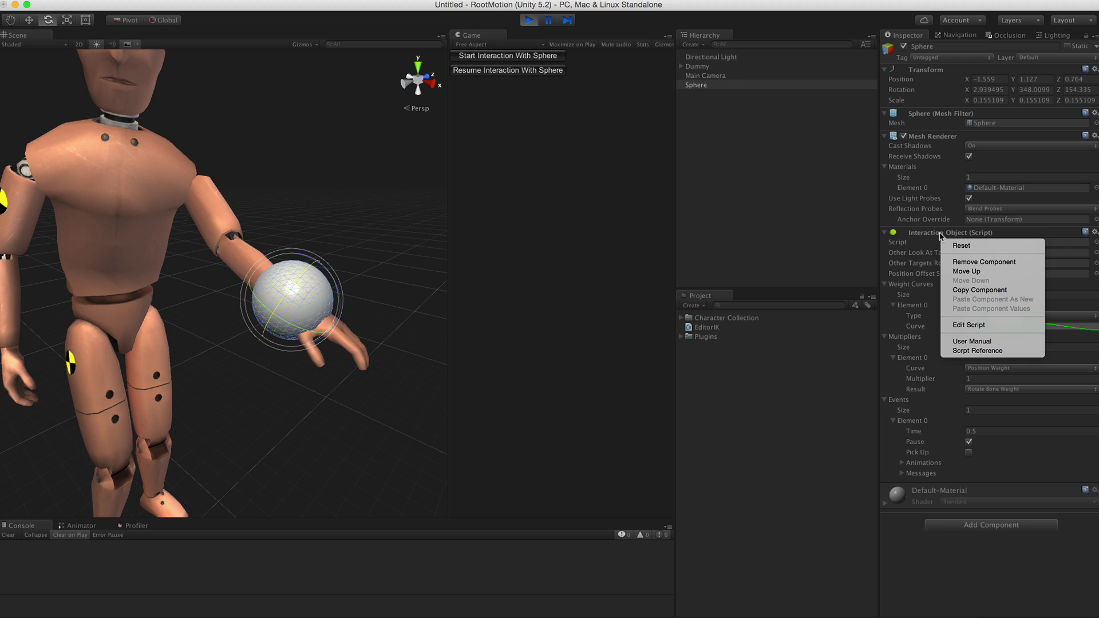
pyautogui.click(978, 290)
pyautogui.press('super+p')
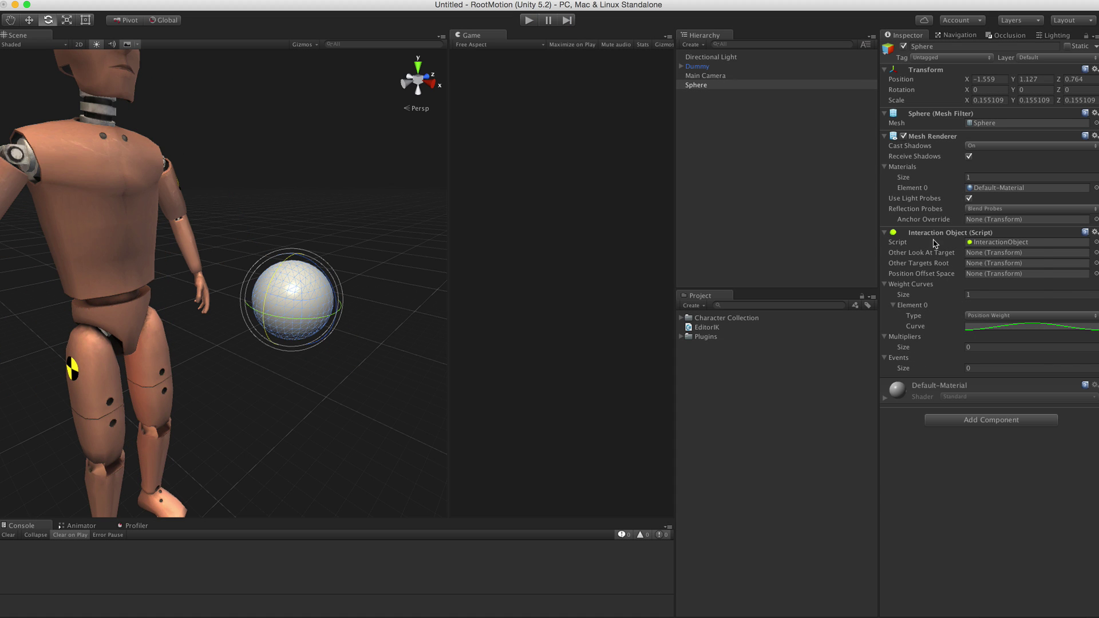
pyautogui.rightClick(936, 241)
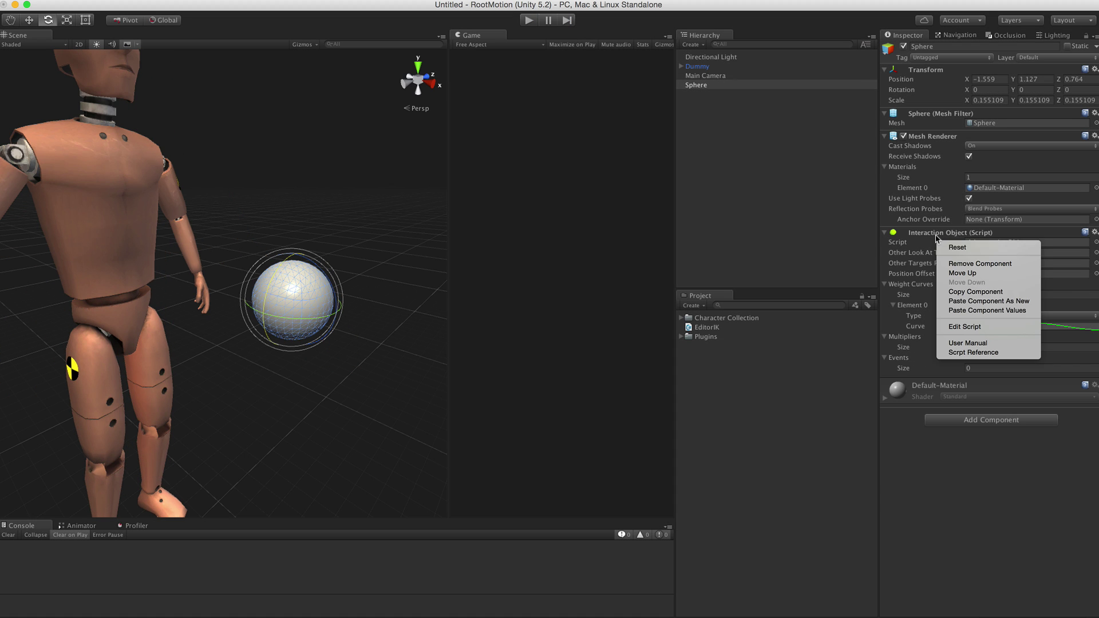
pyautogui.click(964, 311)
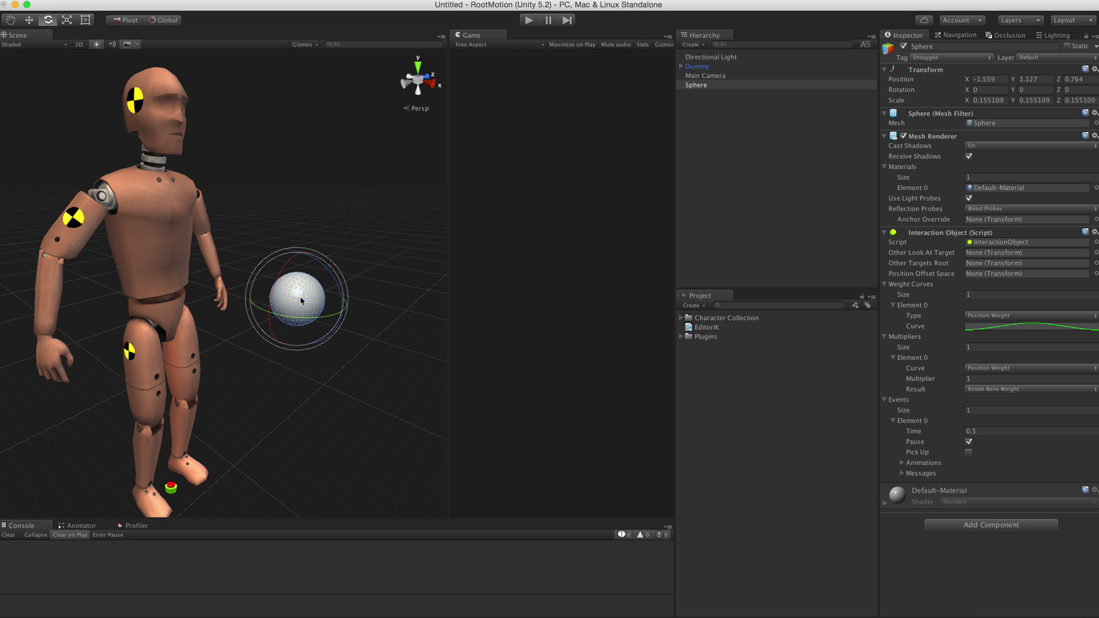
# Duplicate the Dummy character in the scene
pyautogui.moveTo(296, 293); pyautogui.dragTo(315, 297, button='middle')
pyautogui.scroll(-3, 312, 294)
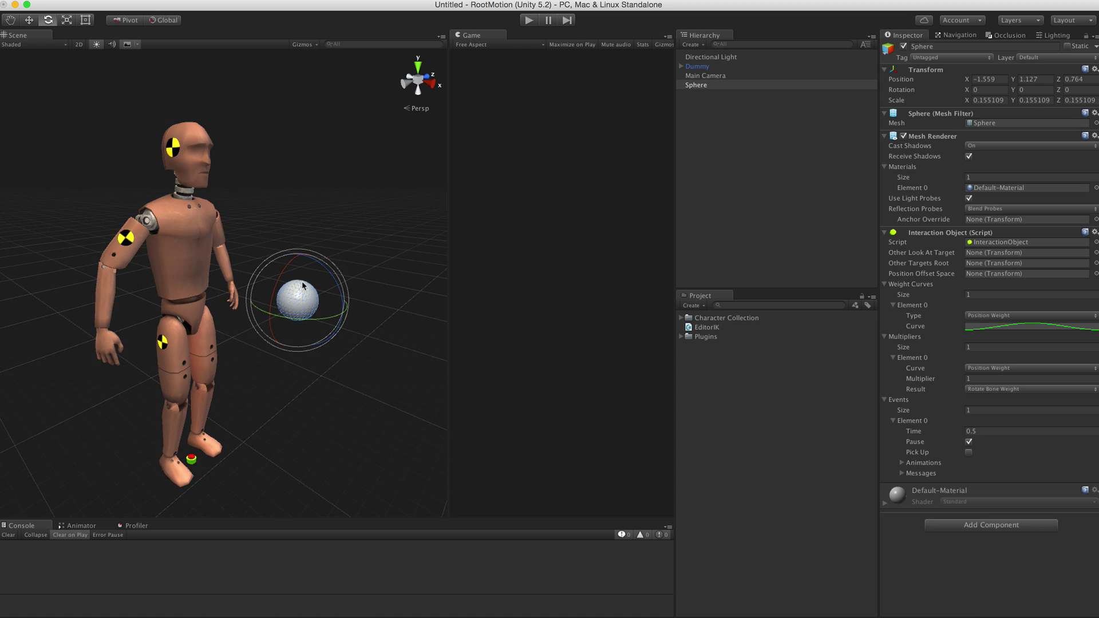
pyautogui.scroll(3, 297, 286)
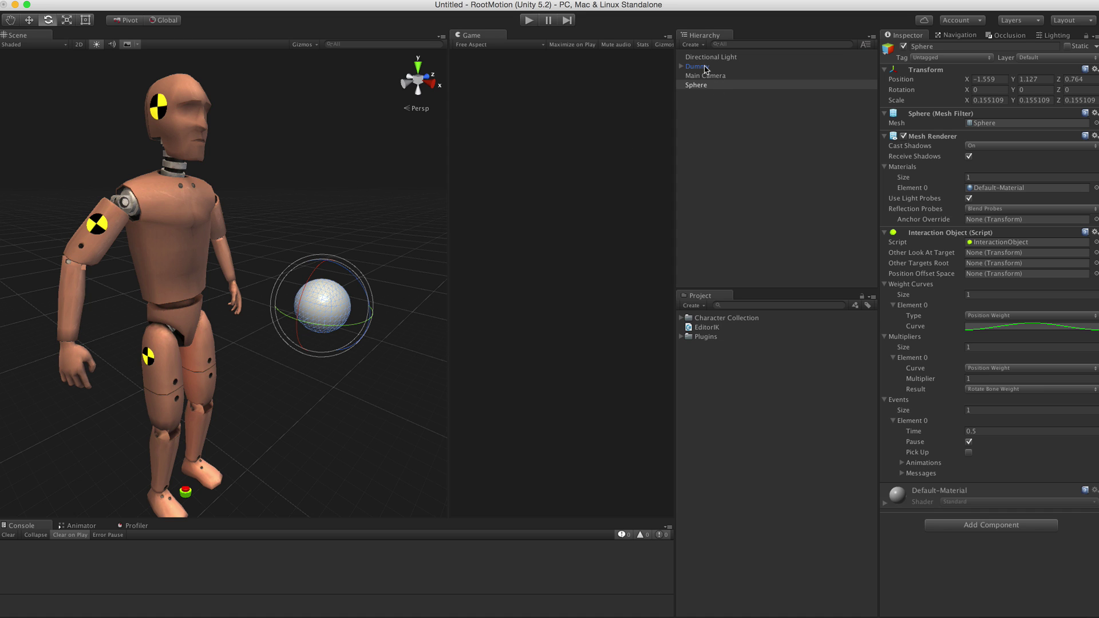
pyautogui.click(697, 66)
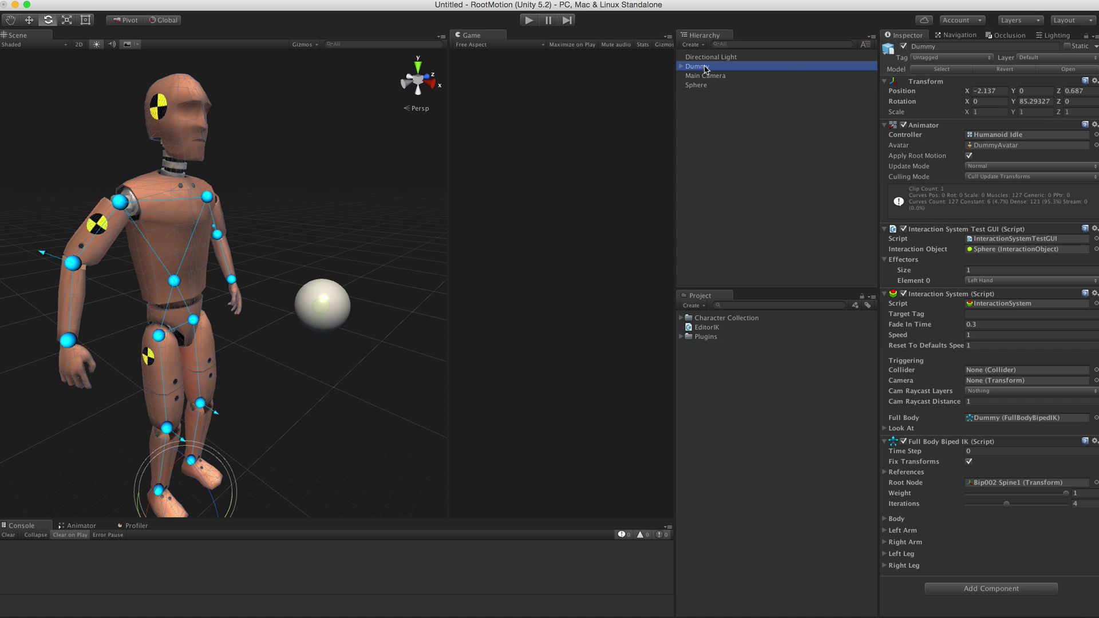
pyautogui.rightClick(706, 69)
pyautogui.click(730, 113)
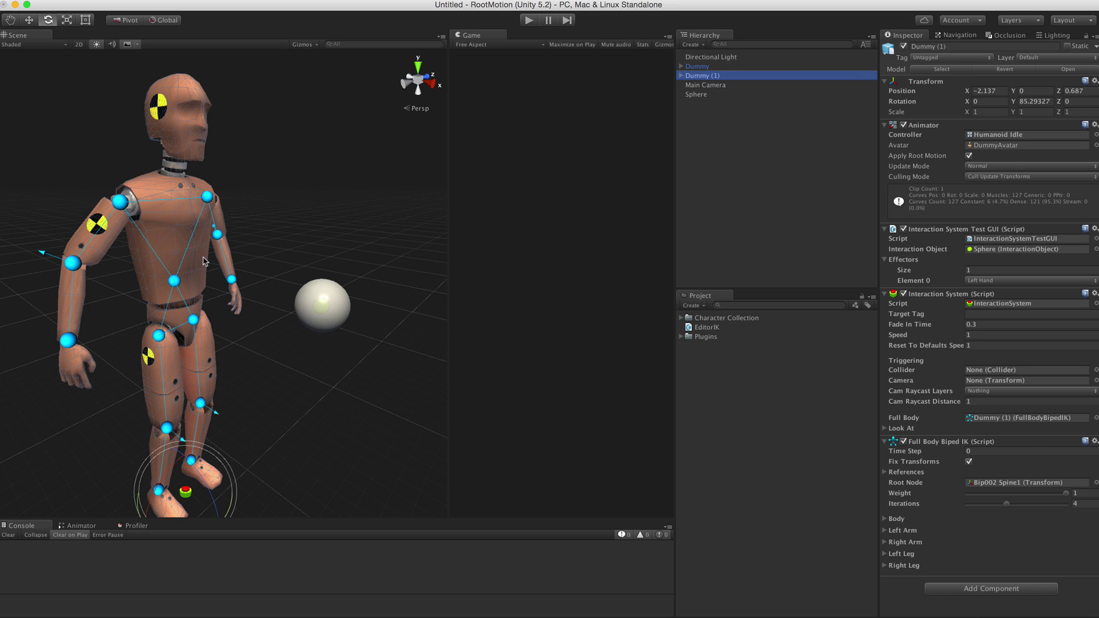
# Pull the Bip002 L Hand bone of the duplicate Dummy away from its arm, out past the sphere
pyautogui.click(681, 76)
pyautogui.keyDown('alt'); pyautogui.click(690, 85); pyautogui.keyUp('alt')
pyautogui.scroll(-3, 787, 229)
pyautogui.scroll(-2, 790, 229)
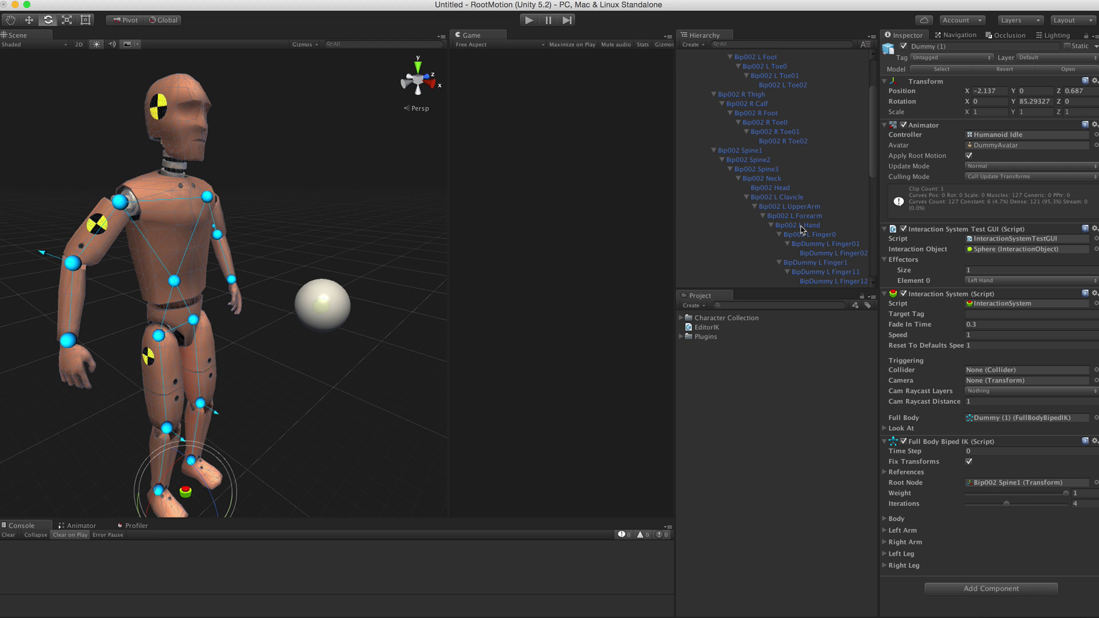
pyautogui.click(801, 229)
pyautogui.keyDown('alt'); pyautogui.moveTo(344, 386); pyautogui.dragTo(470, 401); pyautogui.keyUp('alt')
pyautogui.press('w')
pyautogui.moveTo(90, 284)
pyautogui.mouseDown()
pyautogui.moveTo(261, 271)
pyautogui.moveTo(112, 289)
pyautogui.mouseUp()
pyautogui.scroll(-5, 238, 341)
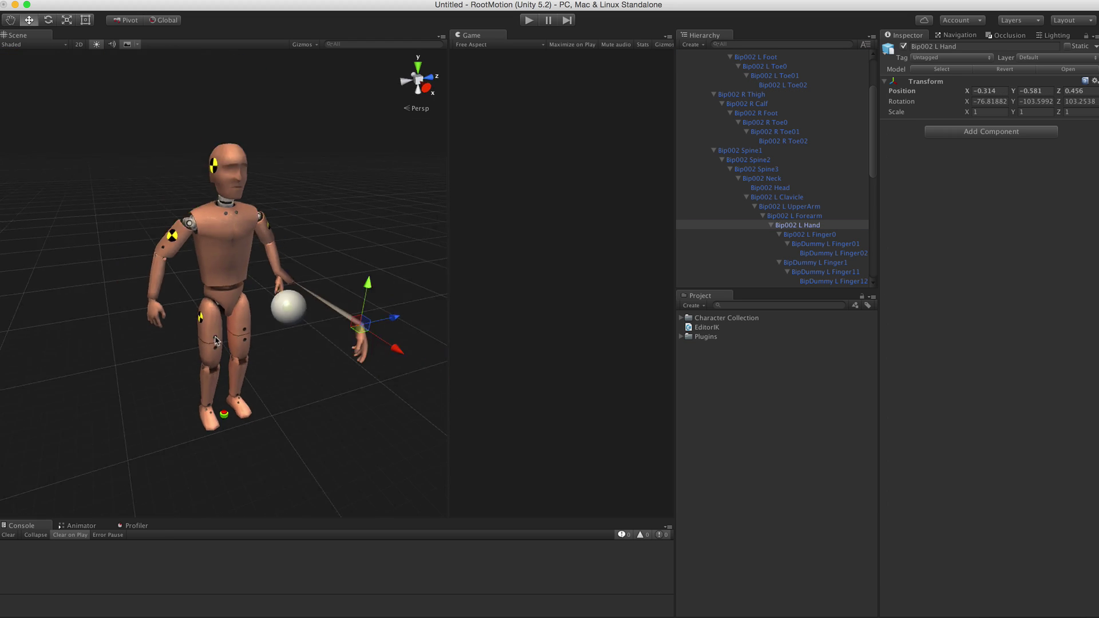
# Move and rotate the duplicate's left hand so that its palm rests on top of the sphere
pyautogui.moveTo(360, 324); pyautogui.dragTo(69, 425)
pyautogui.scroll(8, 278, 347)
pyautogui.keyDown('alt'); pyautogui.moveTo(304, 385); pyautogui.dragTo(387, 216); pyautogui.keyUp('alt')
pyautogui.scroll(-5, 387, 218)
pyautogui.moveTo(320, 235); pyautogui.dragTo(243, 254)
pyautogui.press('e')
pyautogui.press('w')
pyautogui.keyDown('alt'); pyautogui.moveTo(401, 320); pyautogui.dragTo(166, 314); pyautogui.keyUp('alt')
pyautogui.moveTo(220, 283); pyautogui.dragTo(233, 274)
pyautogui.keyDown('alt'); pyautogui.moveTo(229, 348); pyautogui.dragTo(372, 358); pyautogui.keyUp('alt')
pyautogui.press('e')
pyautogui.moveTo(202, 265); pyautogui.dragTo(303, 280)
pyautogui.press('w')
pyautogui.moveTo(218, 269); pyautogui.dragTo(224, 268)
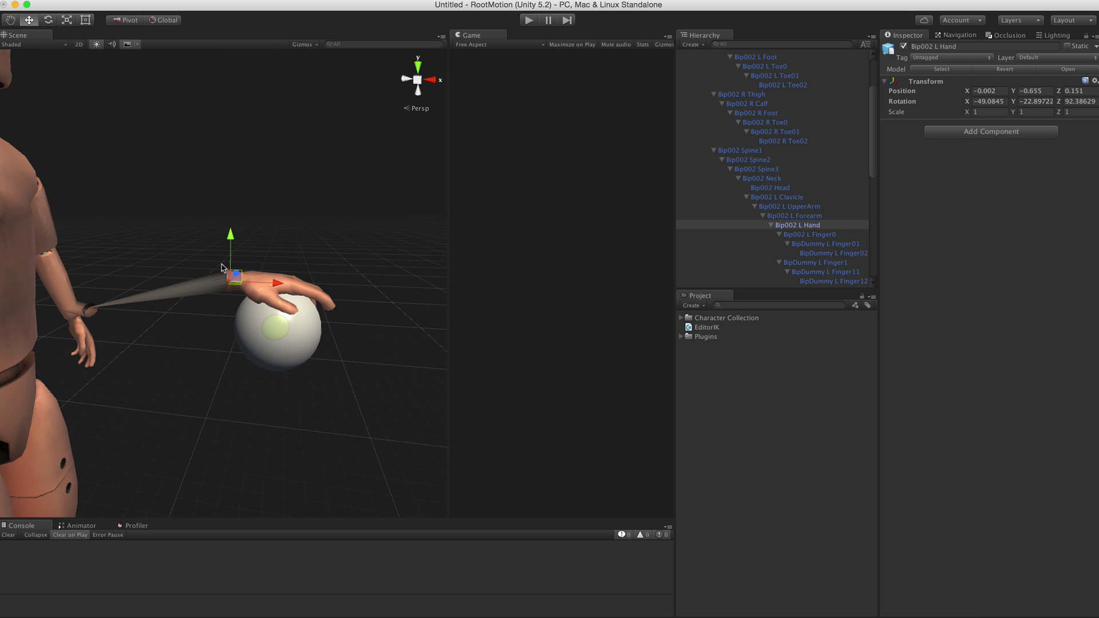
# Parent the posed Bip002 L Hand bone to the Sphere, accepting the break of the prefab instance
pyautogui.click(772, 226)
pyautogui.scroll(-4, 794, 230)
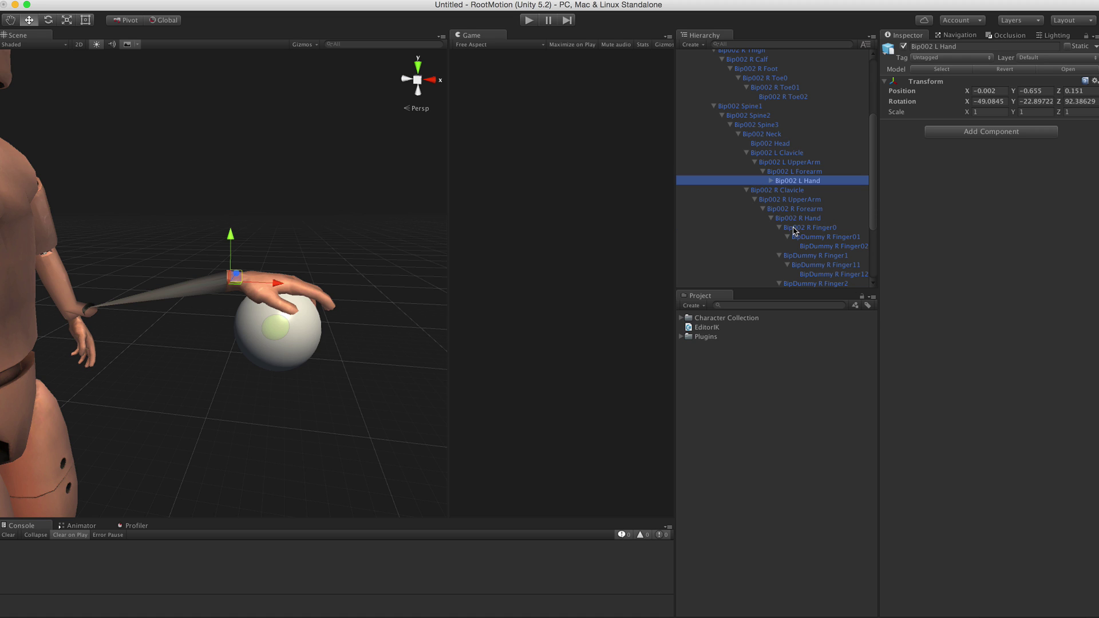
pyautogui.moveTo(788, 182); pyautogui.dragTo(765, 284)
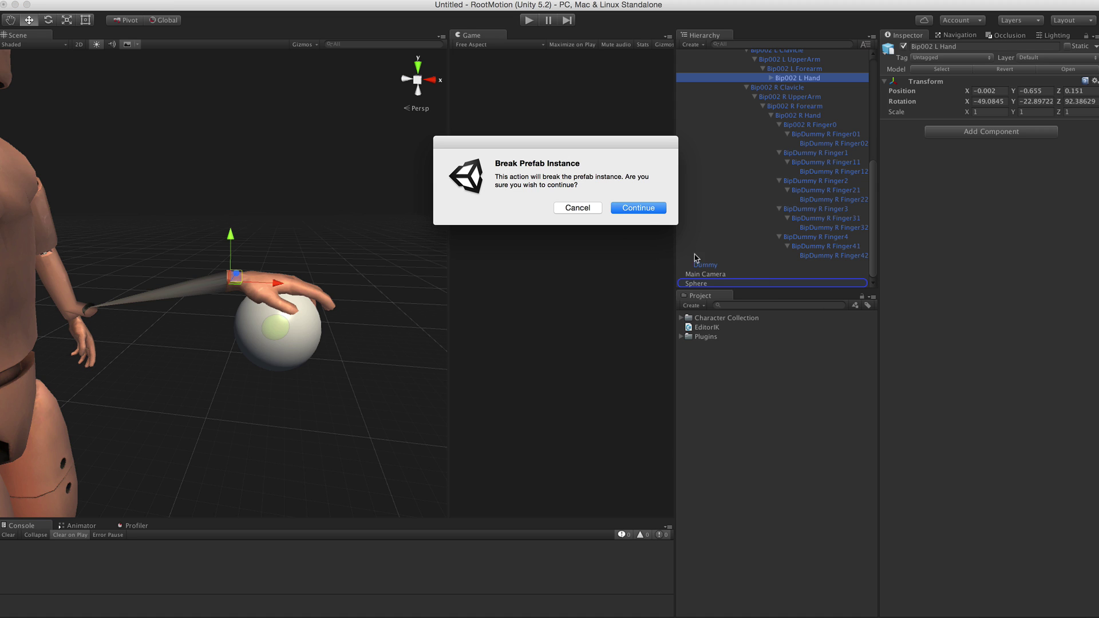
pyautogui.click(636, 209)
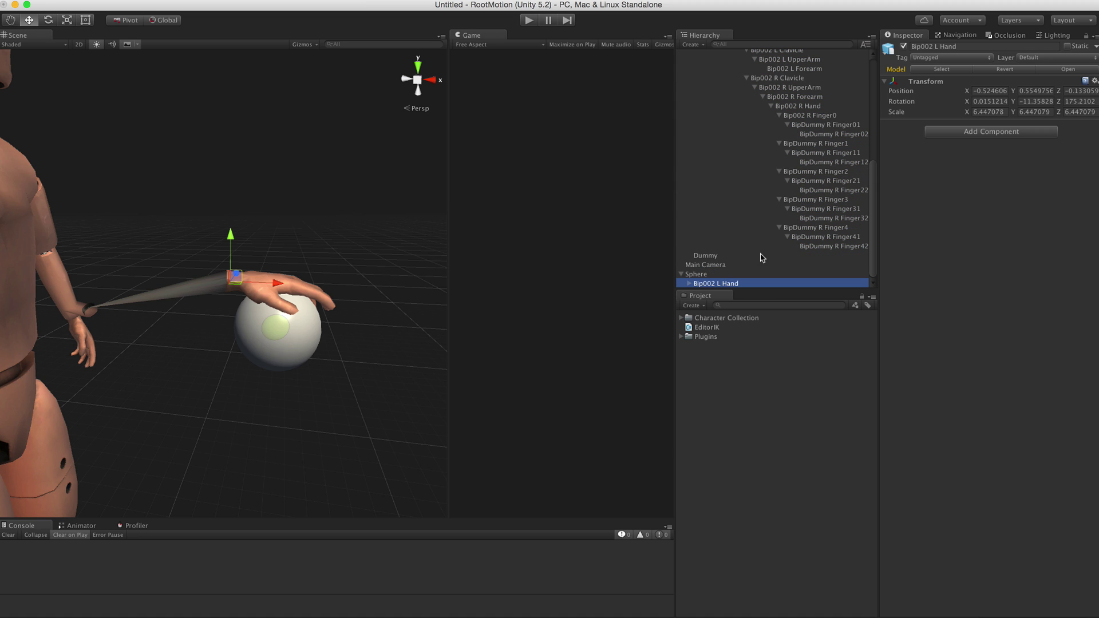
# Delete the leftover Dummy (1) duplicate from the scene
pyautogui.scroll(8, 726, 269)
pyautogui.click(703, 76)
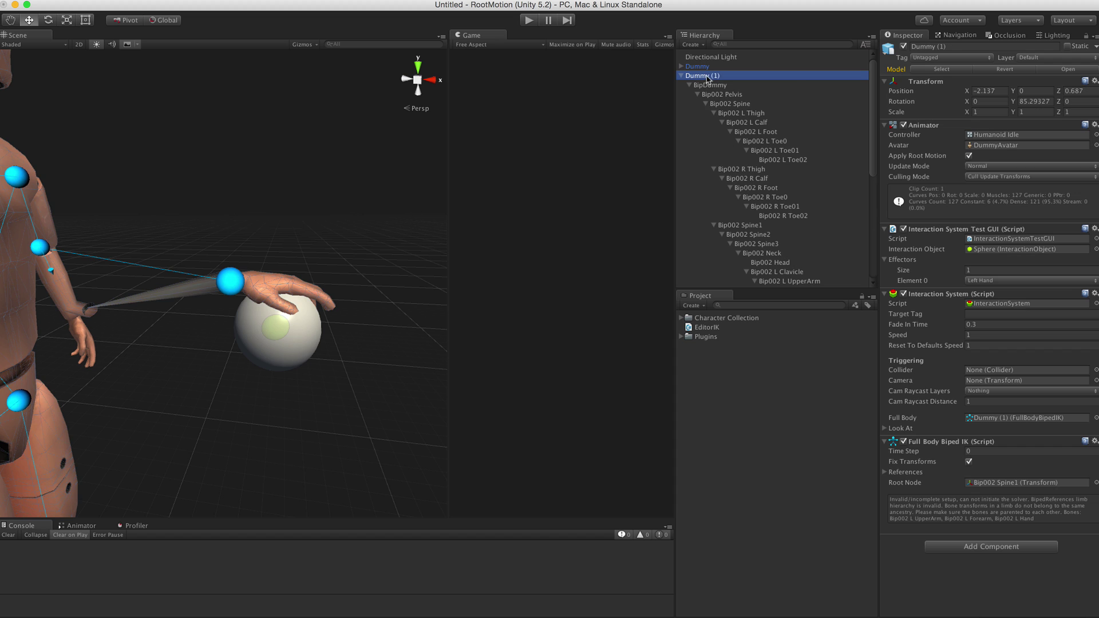
pyautogui.rightClick(708, 77)
pyautogui.click(685, 154)
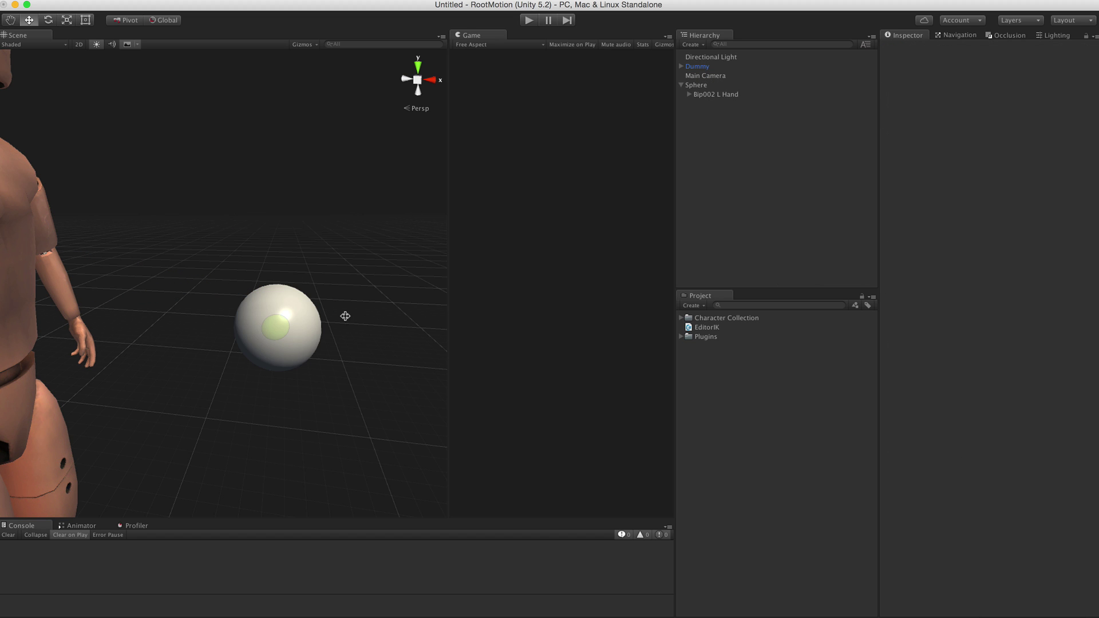
# Add an Interaction Target component to the sphere's Bip002 L Hand child and set its effector type to Left Hand
pyautogui.click(707, 95)
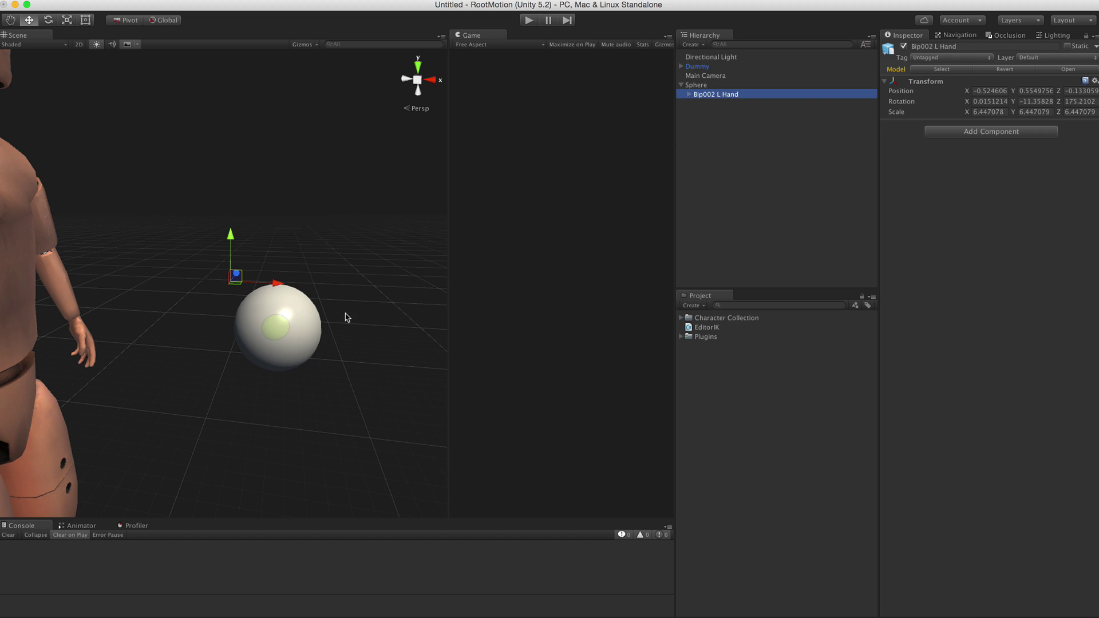
pyautogui.moveTo(321, 321); pyautogui.dragTo(338, 326, button='middle')
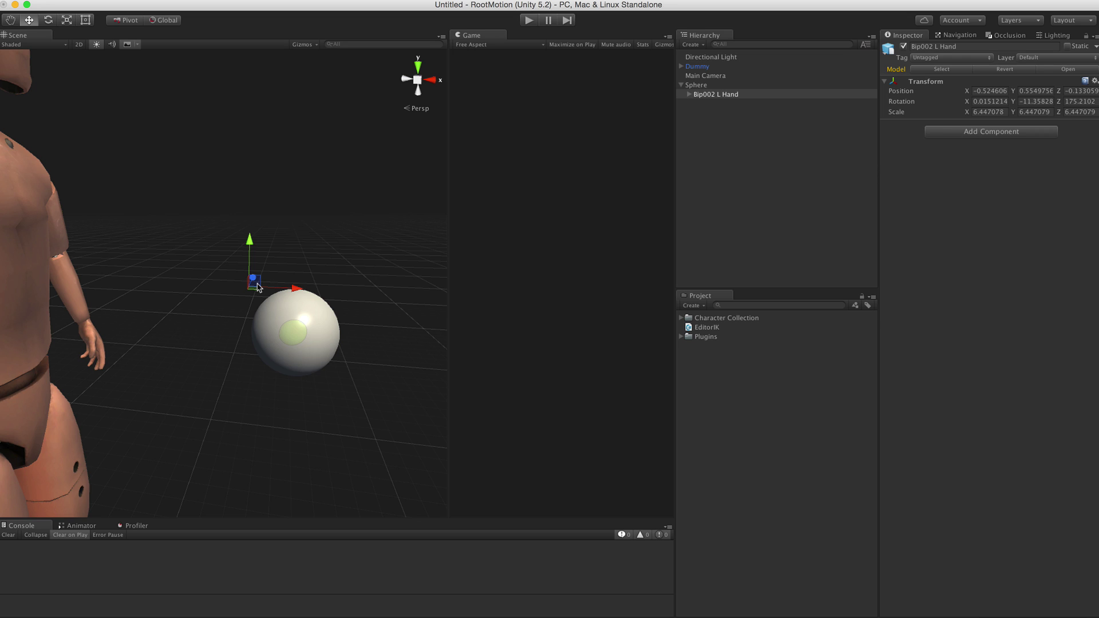
pyautogui.click(951, 133)
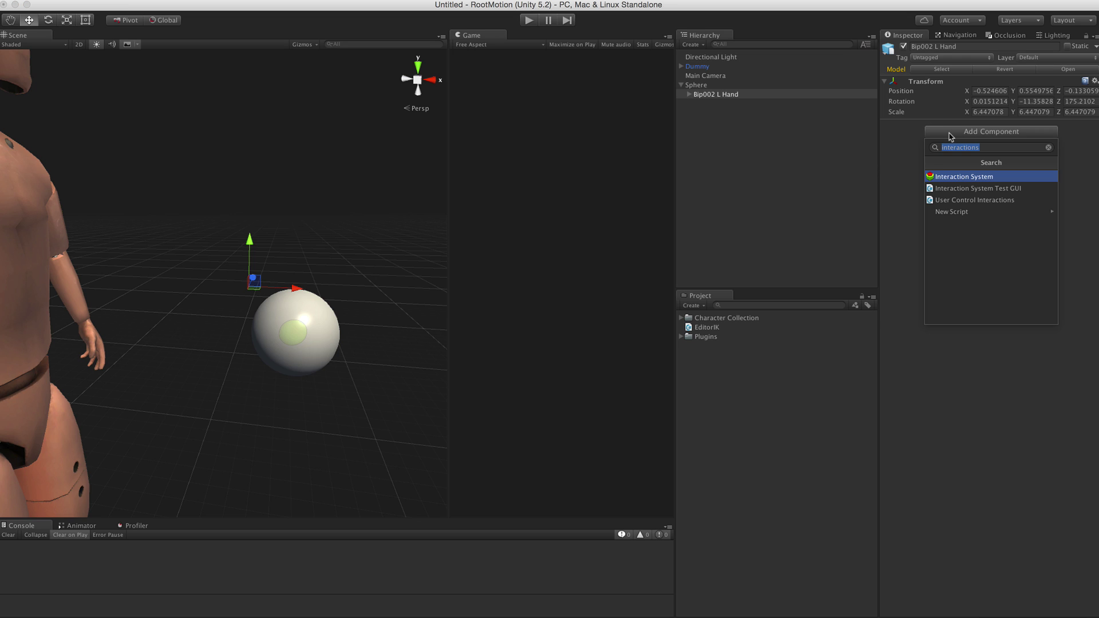
pyautogui.write('interactionta')
pyautogui.press('Return')
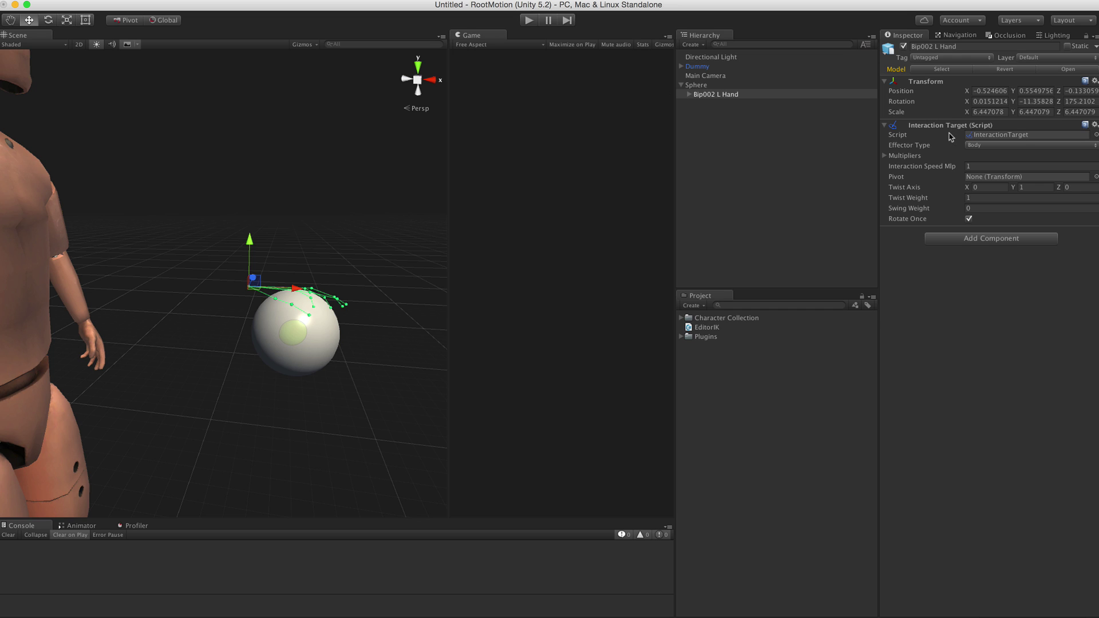
pyautogui.click(984, 147)
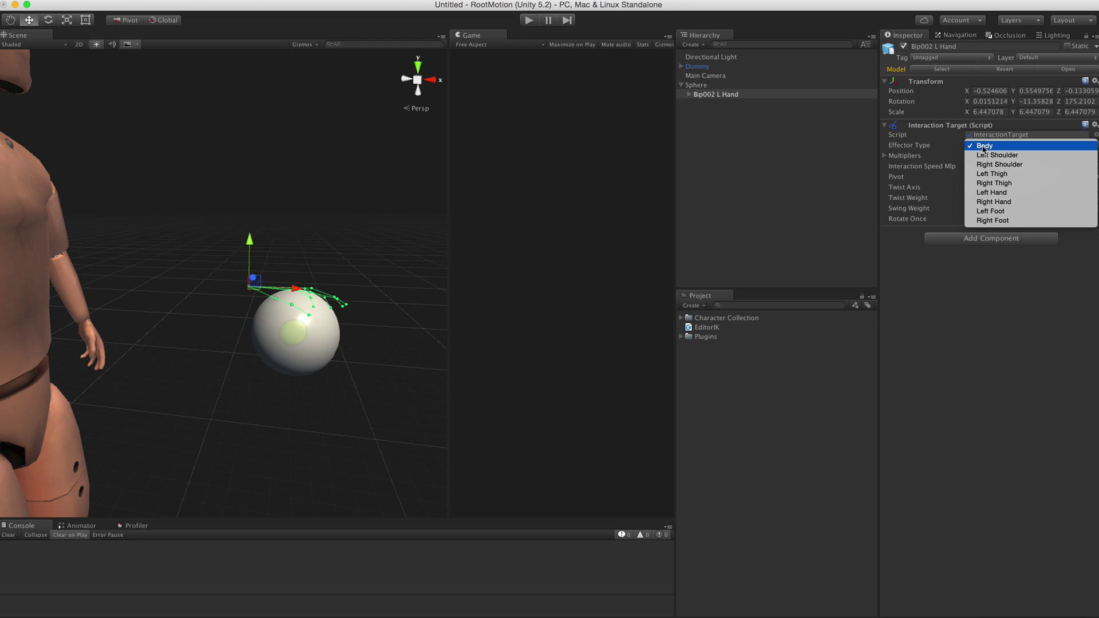
pyautogui.click(1003, 196)
# Play the scene with the Dummy selected and start the interaction with the sphere
pyautogui.keyDown('alt'); pyautogui.moveTo(355, 261); pyautogui.dragTo(292, 257); pyautogui.keyUp('alt')
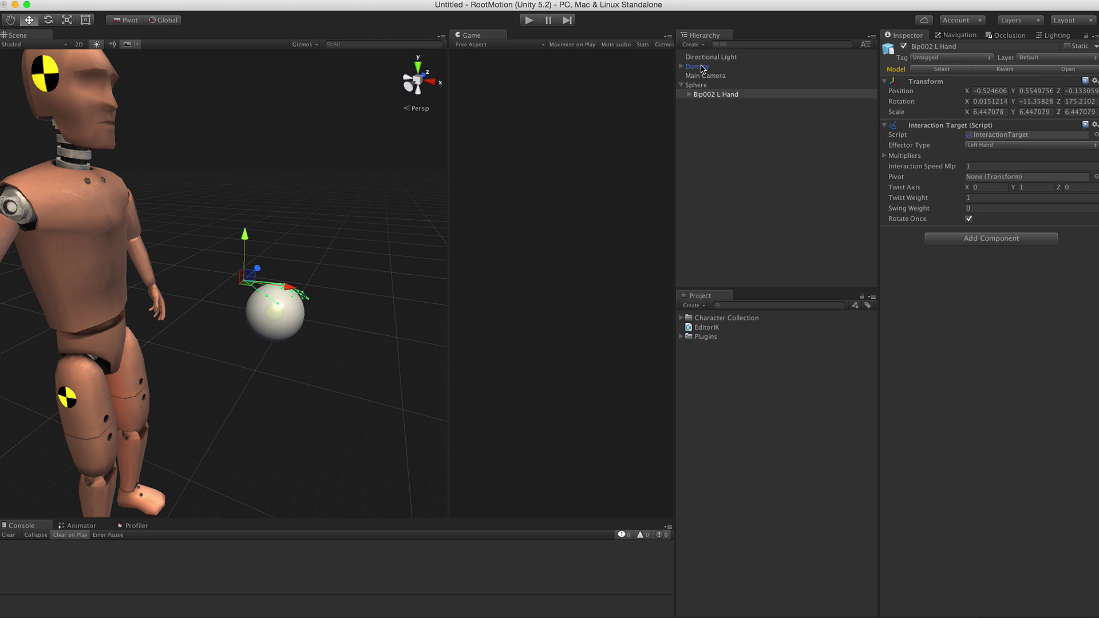
pyautogui.click(697, 66)
pyautogui.click(530, 21)
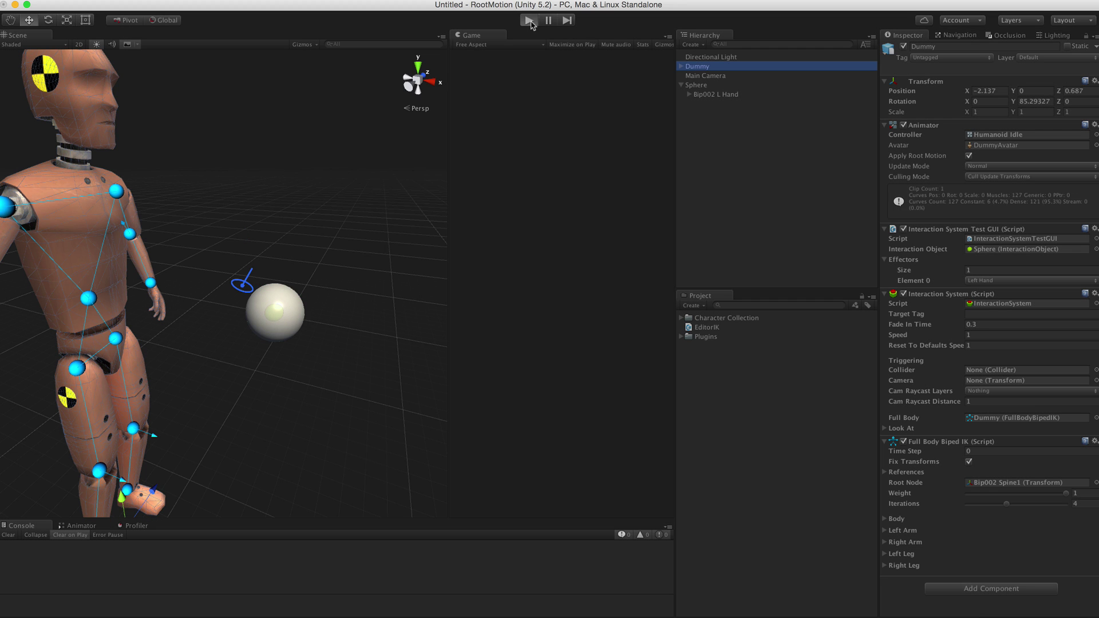
pyautogui.click(495, 57)
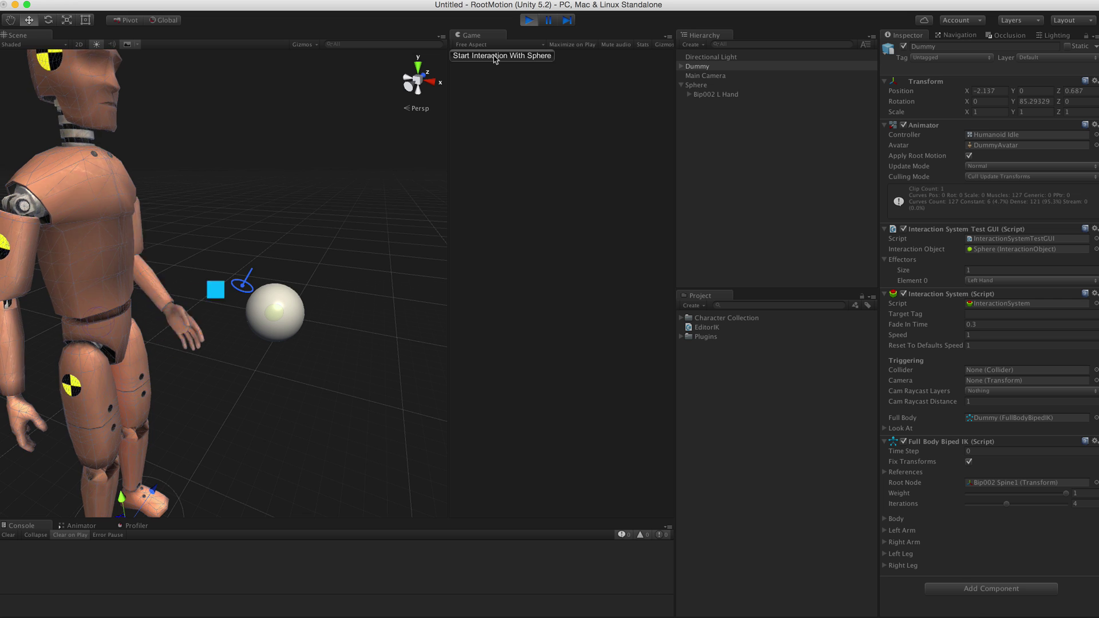
# Examine how the Dummy's left hand and fingers rest on the sphere, and stop the playback
pyautogui.scroll(3, 315, 232)
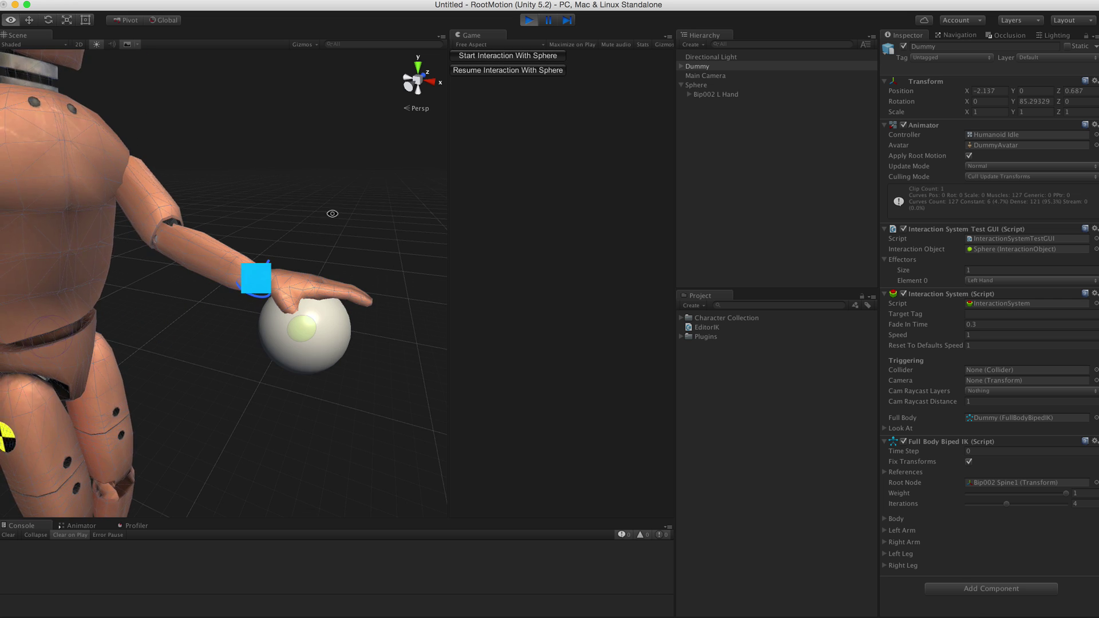
pyautogui.moveTo(330, 207)
pyautogui.keyDown('alt'); pyautogui.mouseDown()
pyautogui.moveTo(191, 142)
pyautogui.moveTo(297, 177)
pyautogui.moveTo(332, 206)
pyautogui.mouseUp(); pyautogui.keyUp('alt')
pyautogui.moveTo(331, 206); pyautogui.dragTo(294, 183, button='middle')
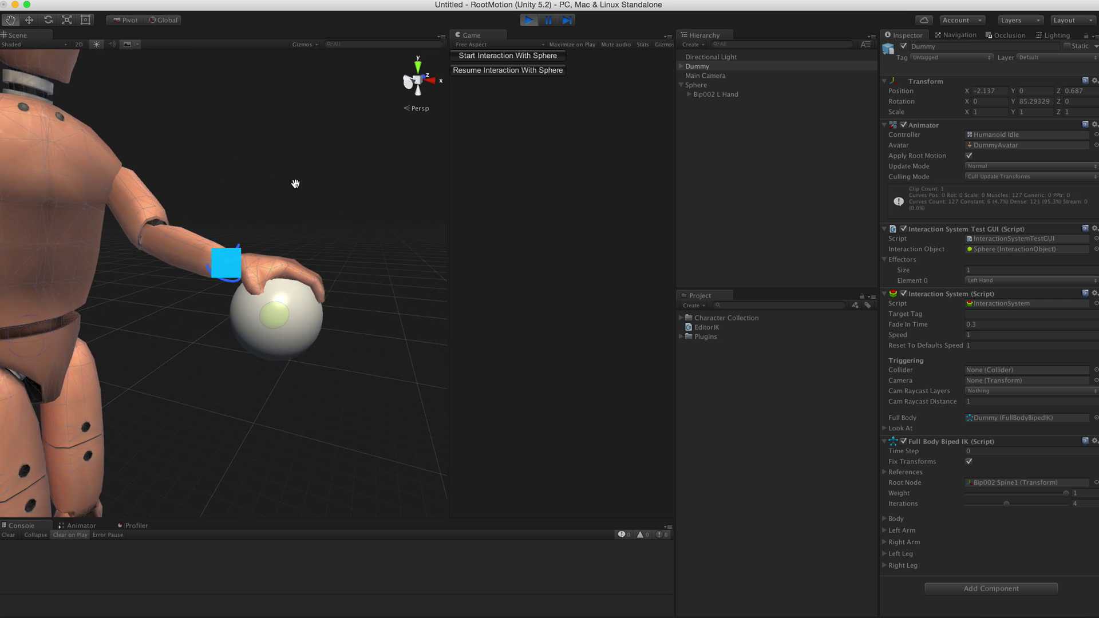
pyautogui.scroll(4, 311, 243)
pyautogui.scroll(-5, 311, 242)
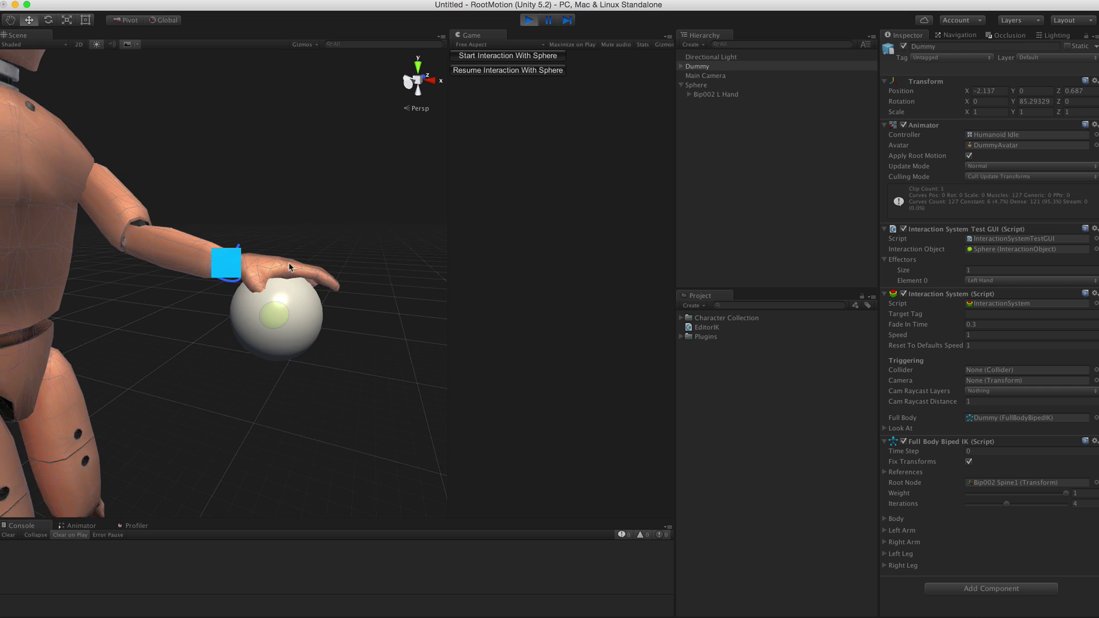
pyautogui.scroll(5, 329, 269)
pyautogui.scroll(-6, 326, 204)
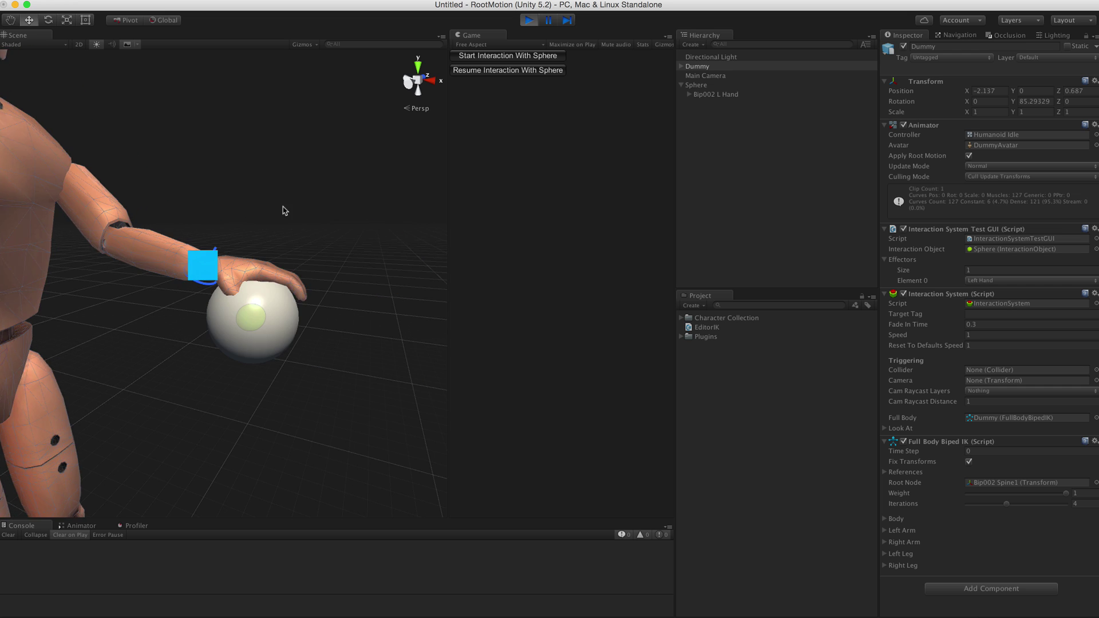
pyautogui.keyDown('alt'); pyautogui.moveTo(305, 218); pyautogui.dragTo(229, 281); pyautogui.keyUp('alt')
pyautogui.click(530, 21)
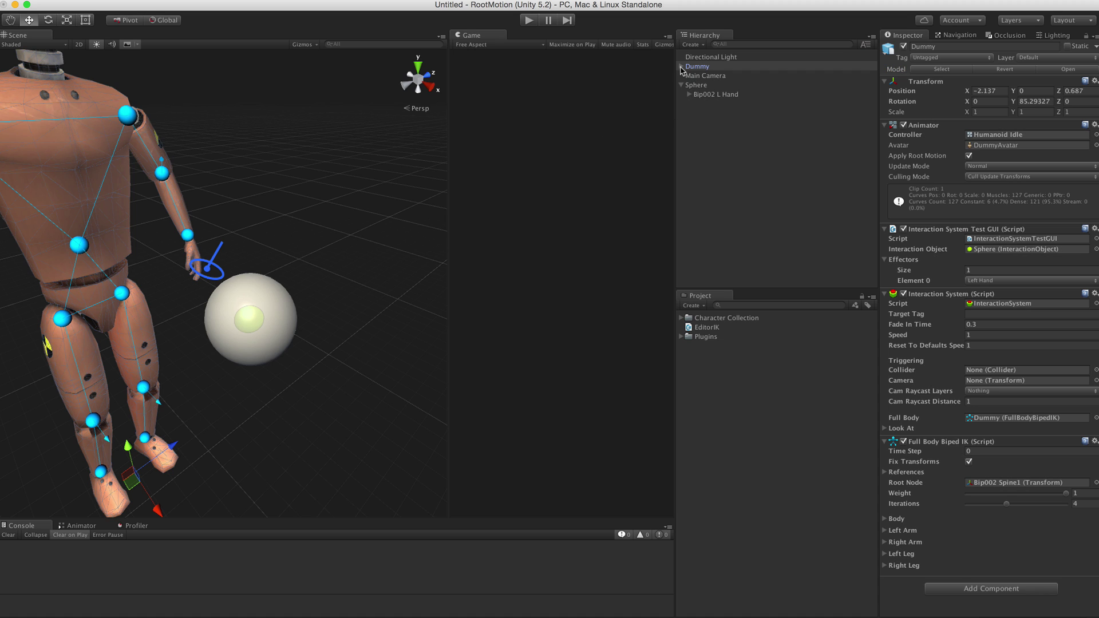
# Add a Hand Poser component to the Bip002 L Hand bone in the Dummy's skeleton
pyautogui.keyDown('alt'); pyautogui.click(681, 66); pyautogui.keyUp('alt')
pyautogui.scroll(-3, 779, 232)
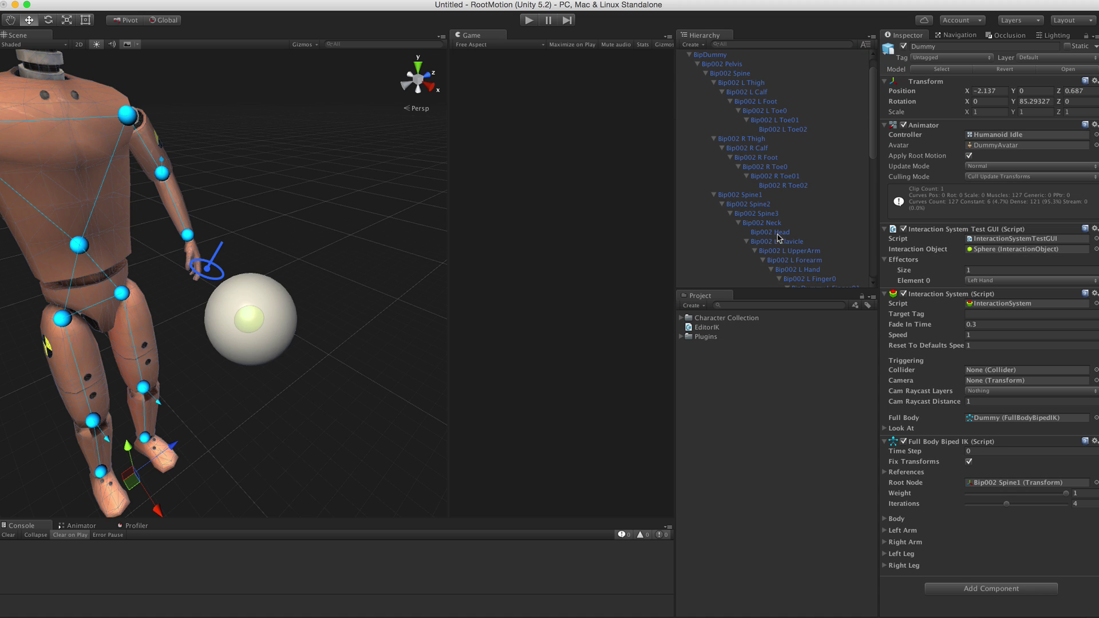
pyautogui.click(799, 262)
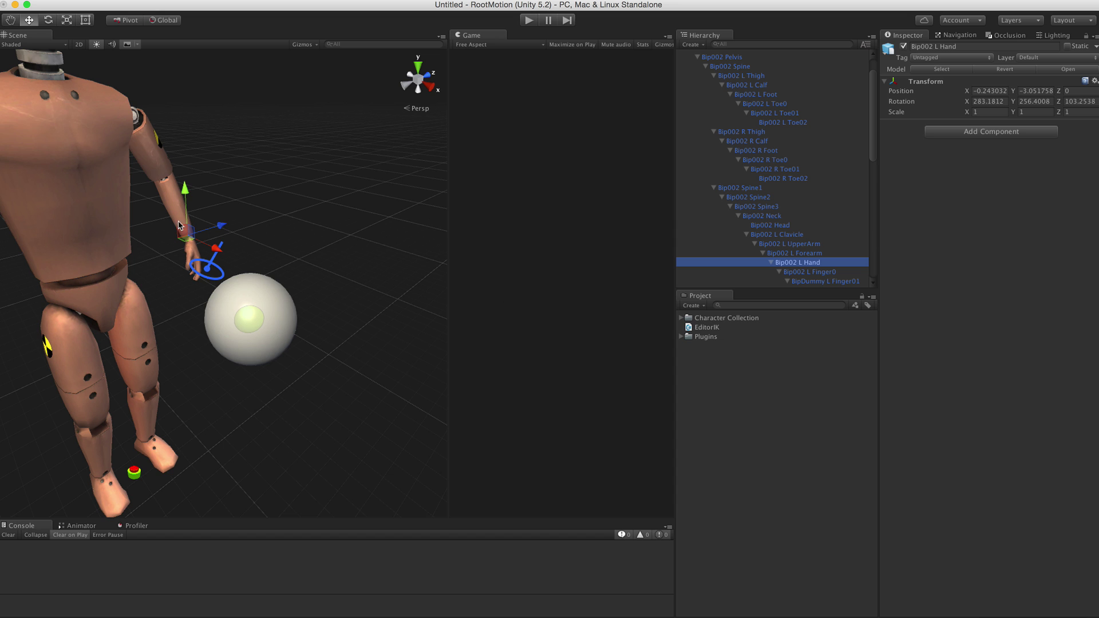
pyautogui.moveTo(170, 224); pyautogui.dragTo(233, 233, button='middle')
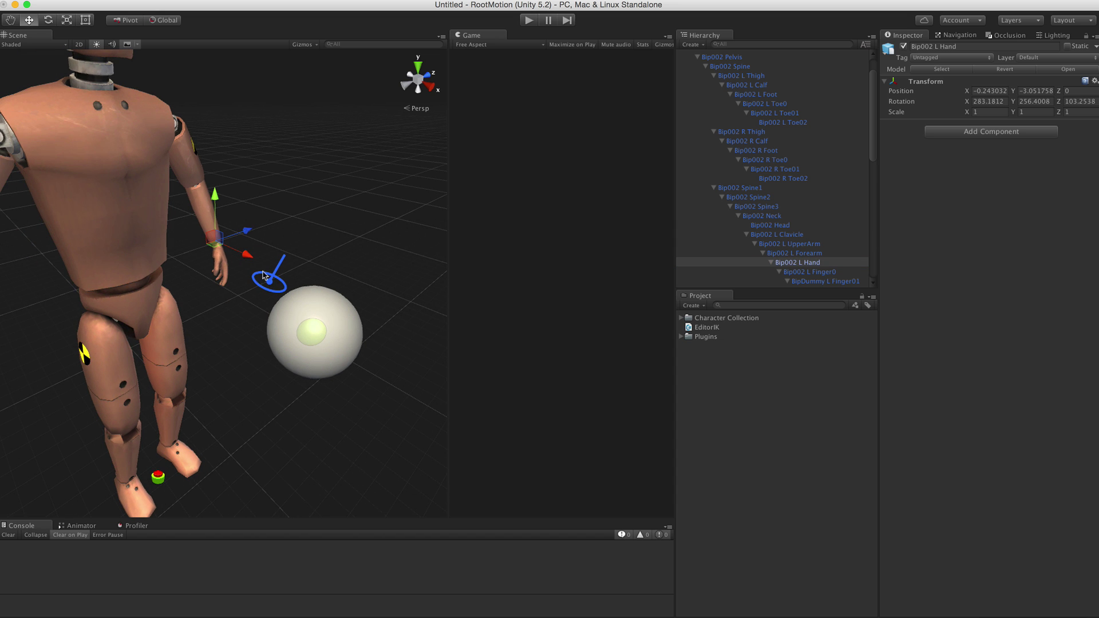
pyautogui.scroll(5, 189, 242)
pyautogui.scroll(-4, 246, 254)
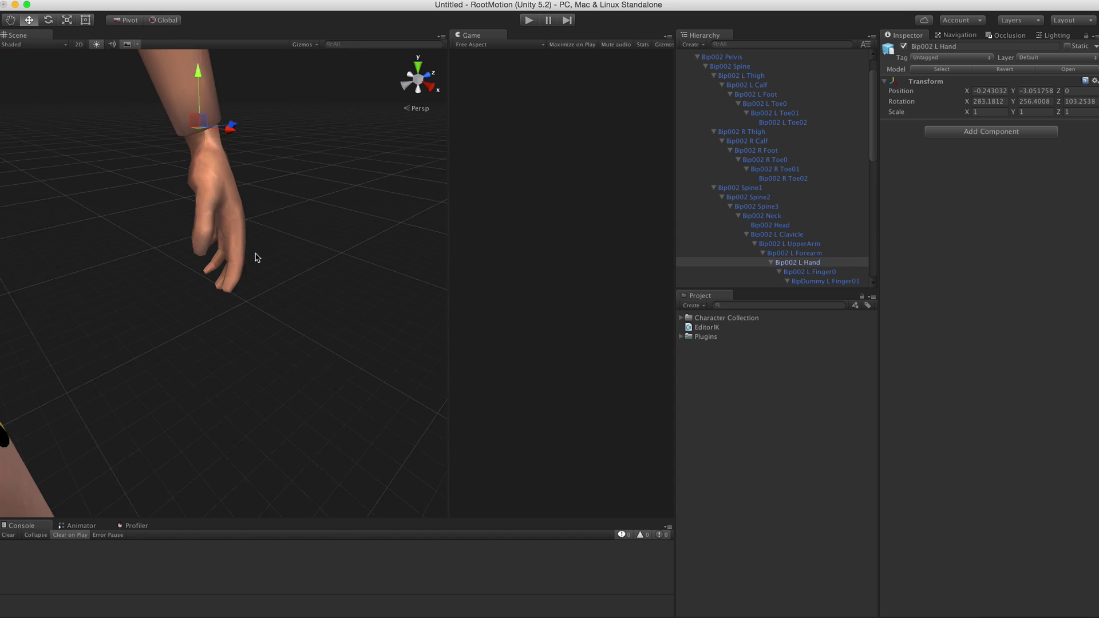
pyautogui.click(988, 131)
pyautogui.write('handp')
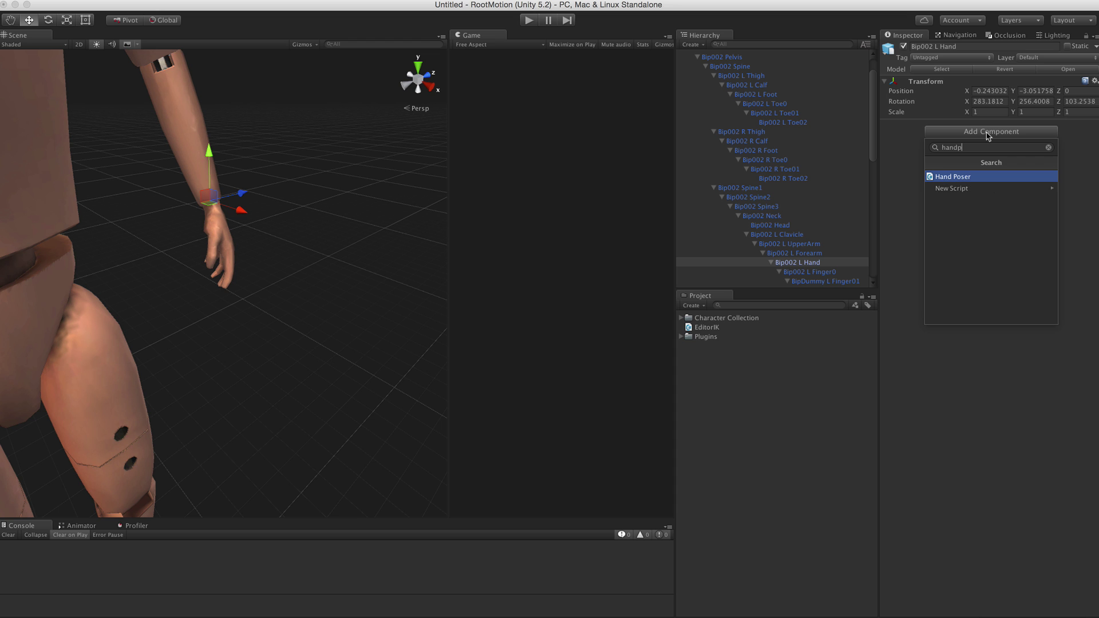
pyautogui.press('Return')
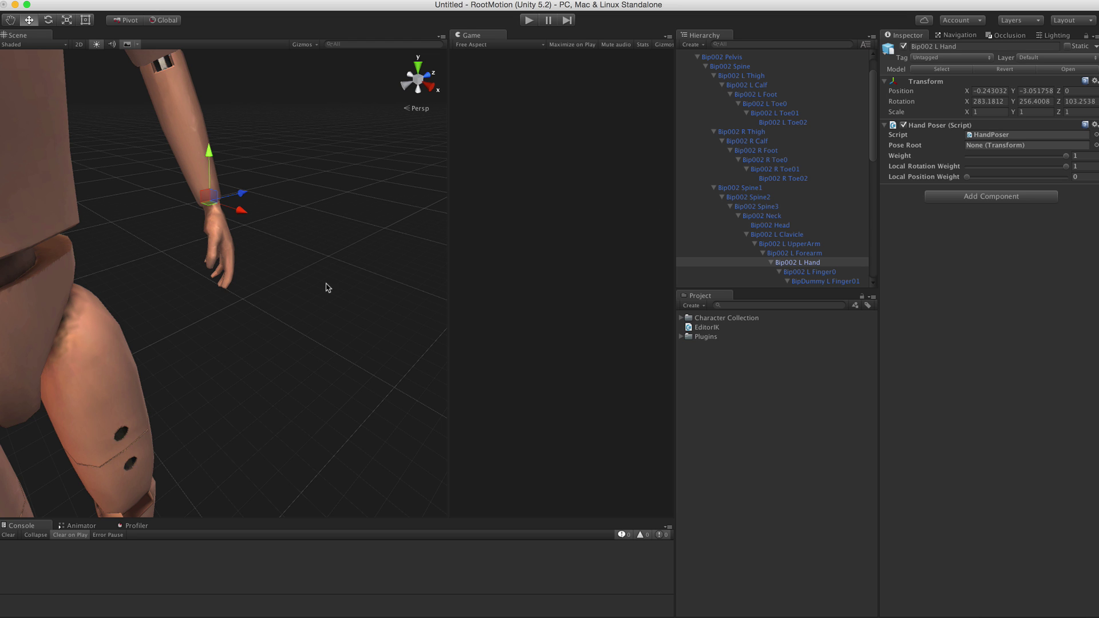
# Increase the sphere's Interaction Object multipliers to 2 and set the second multiplier's result to Poser Weight
pyautogui.scroll(-5, 327, 292)
pyautogui.scroll(3, 328, 314)
pyautogui.scroll(3, 733, 151)
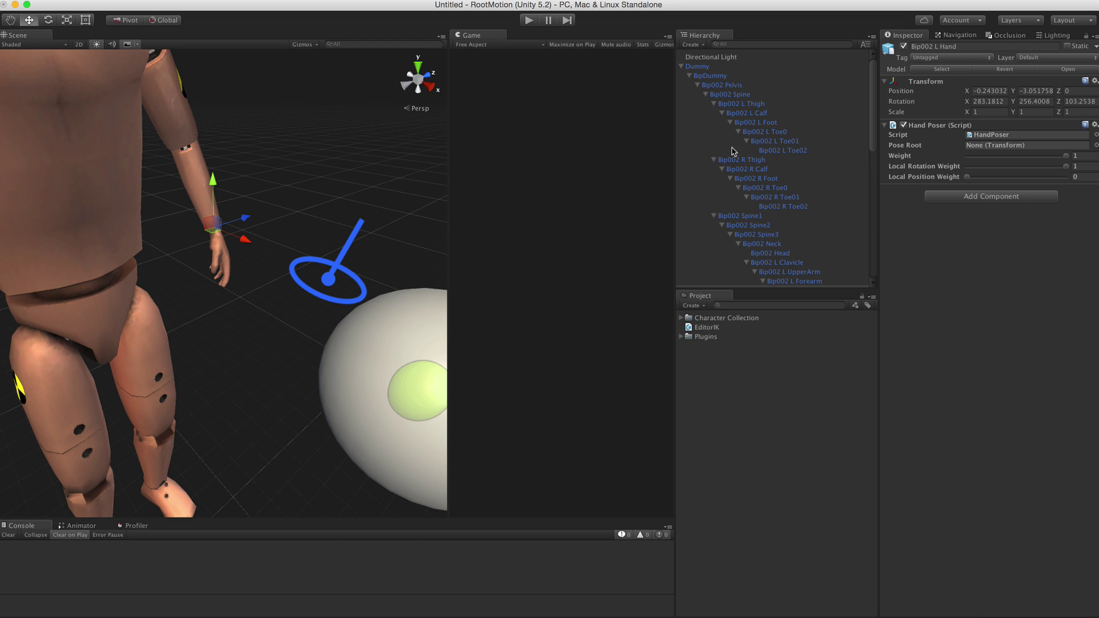
pyautogui.click(681, 66)
pyautogui.click(697, 85)
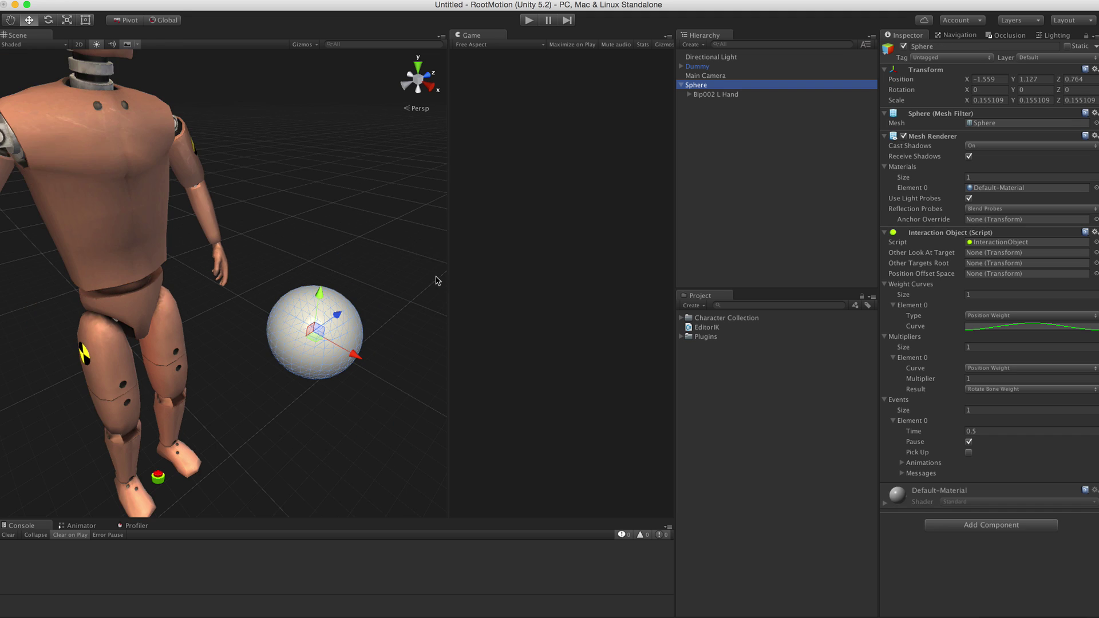
pyautogui.press('f')
pyautogui.scroll(5, 333, 269)
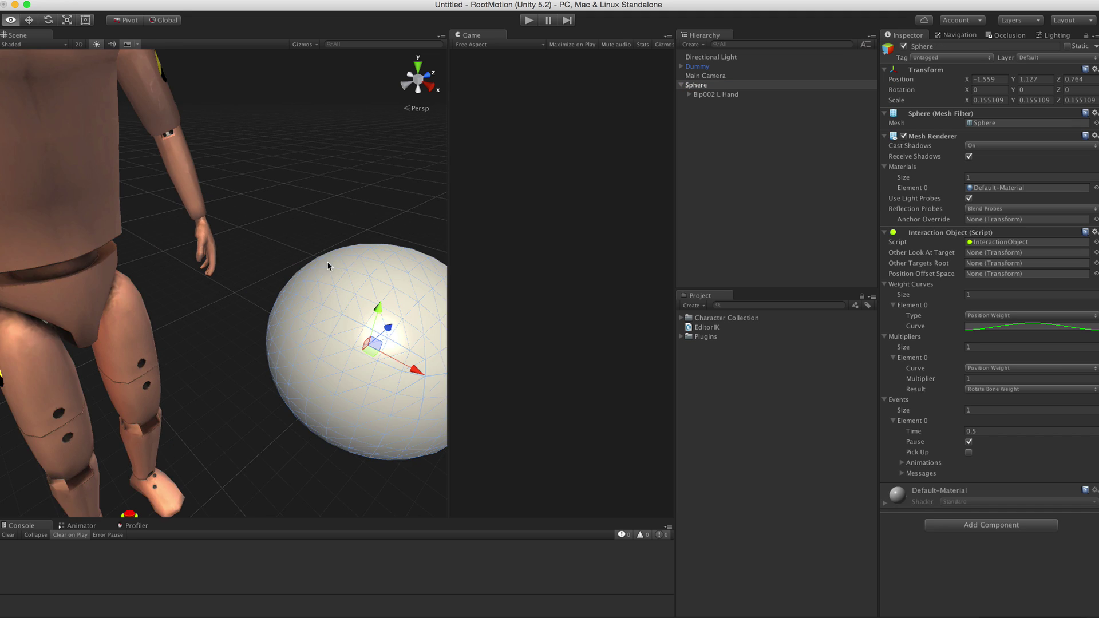
pyautogui.keyDown('alt'); pyautogui.moveTo(329, 259); pyautogui.dragTo(368, 234); pyautogui.keyUp('alt')
pyautogui.moveTo(368, 234); pyautogui.dragTo(315, 212, button='middle')
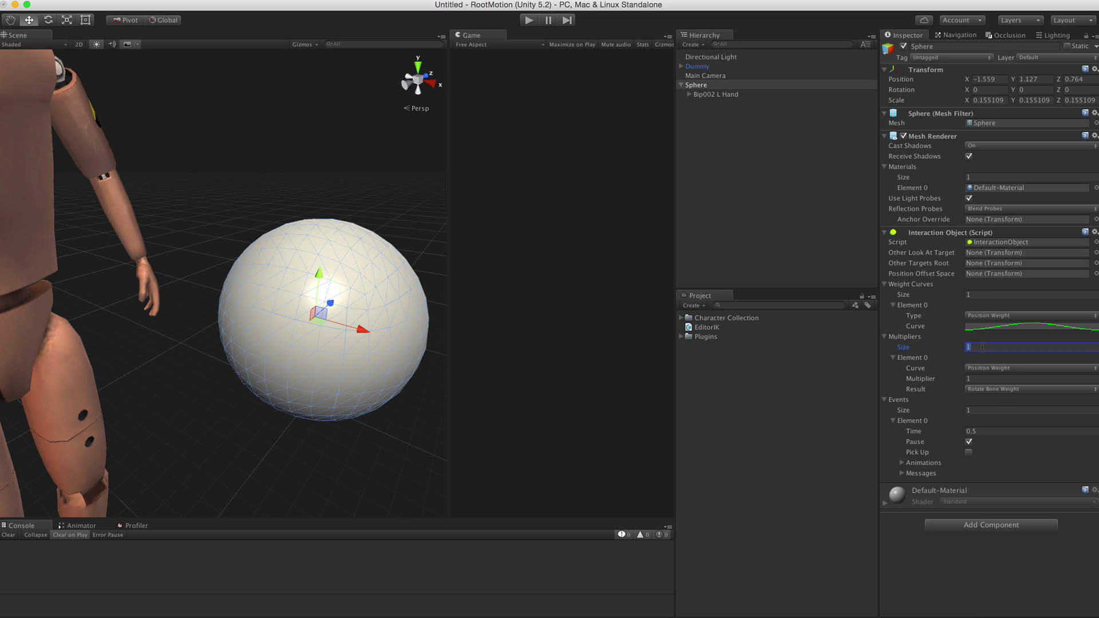
pyautogui.press('Return')
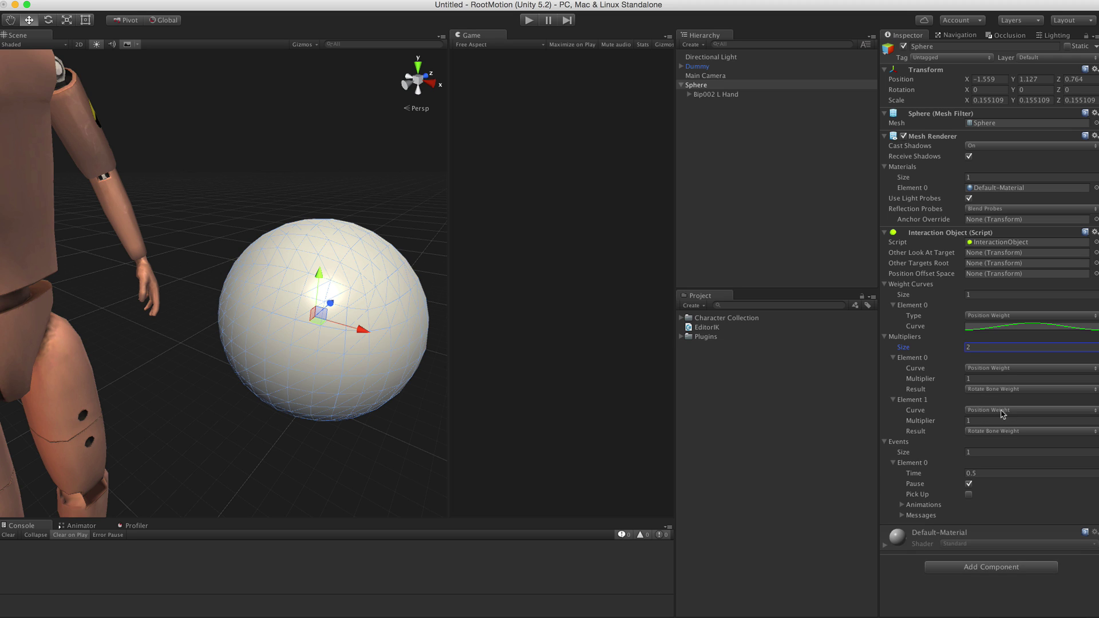
pyautogui.click(992, 432)
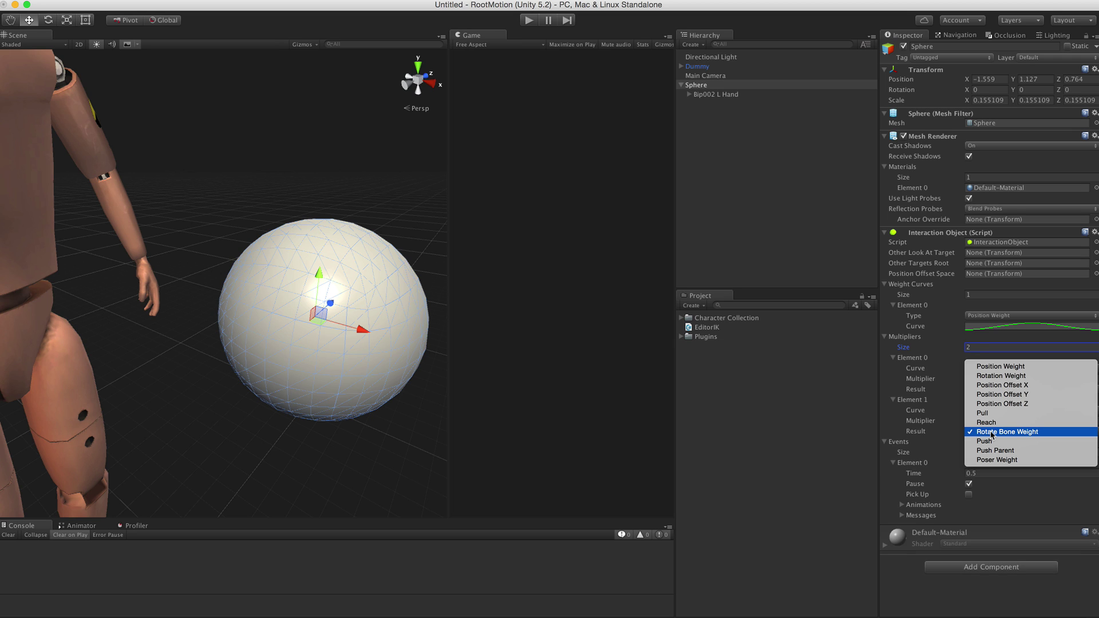
pyautogui.click(1007, 461)
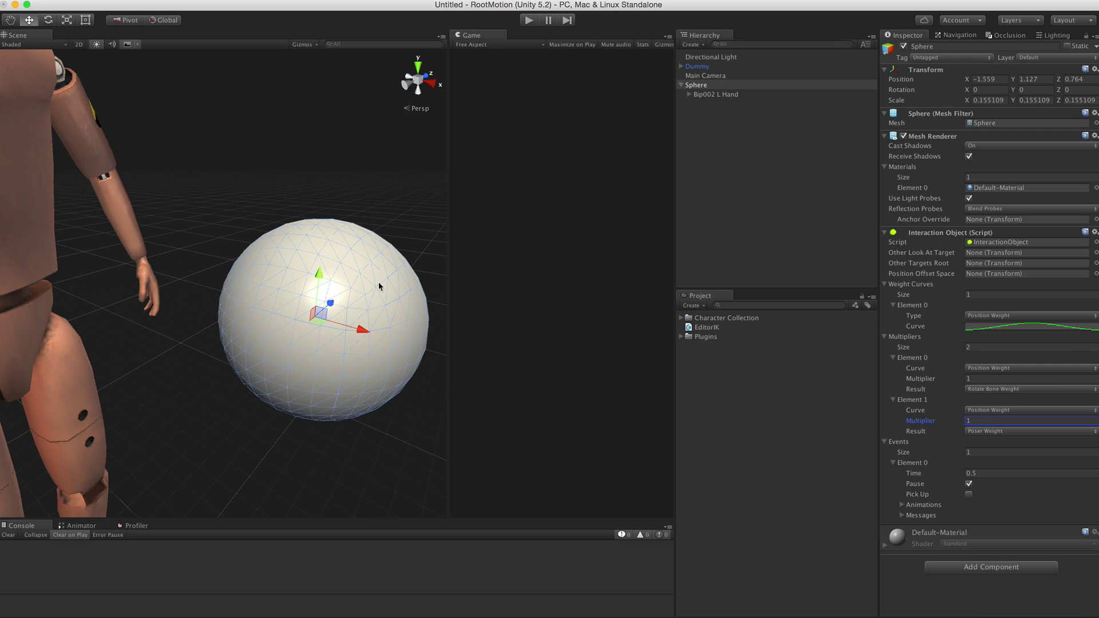
# Play the scene, start the sphere interaction and examine the Dummy's finger pose up close
pyautogui.scroll(-5, 308, 275)
pyautogui.scroll(5, 364, 235)
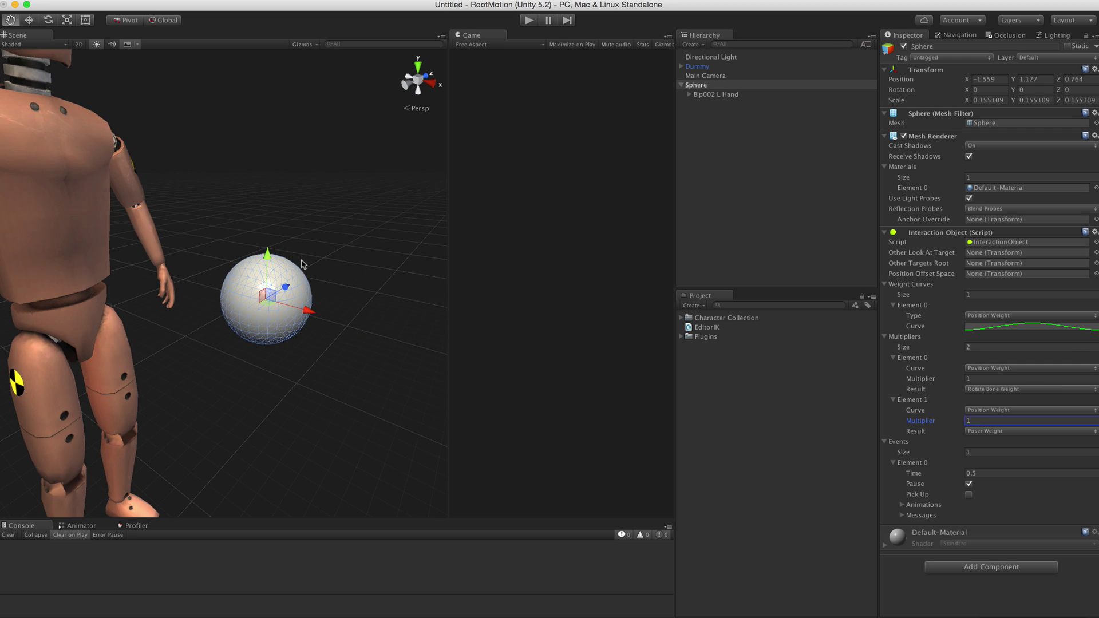
pyautogui.click(527, 23)
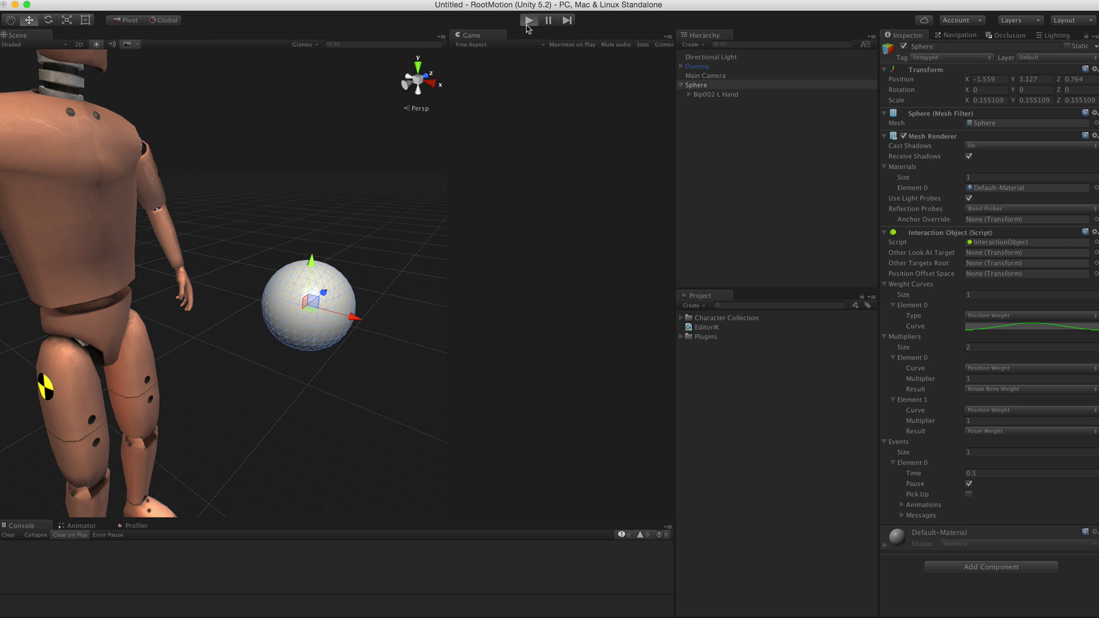
pyautogui.click(506, 55)
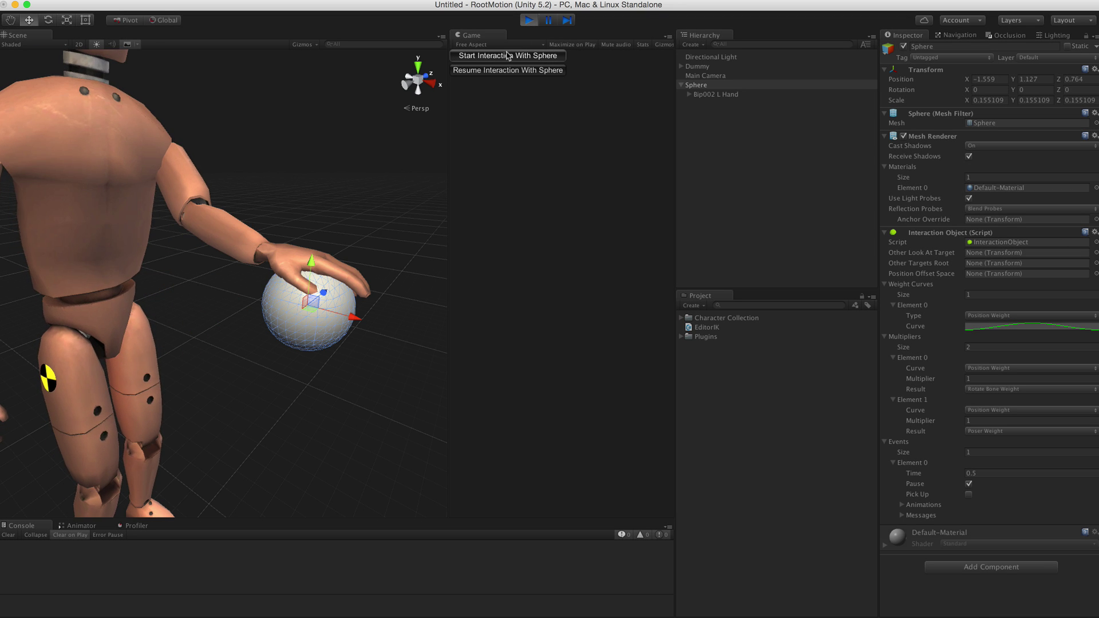
pyautogui.scroll(5, 337, 148)
pyautogui.moveTo(309, 140); pyautogui.dragTo(218, 157, button='middle')
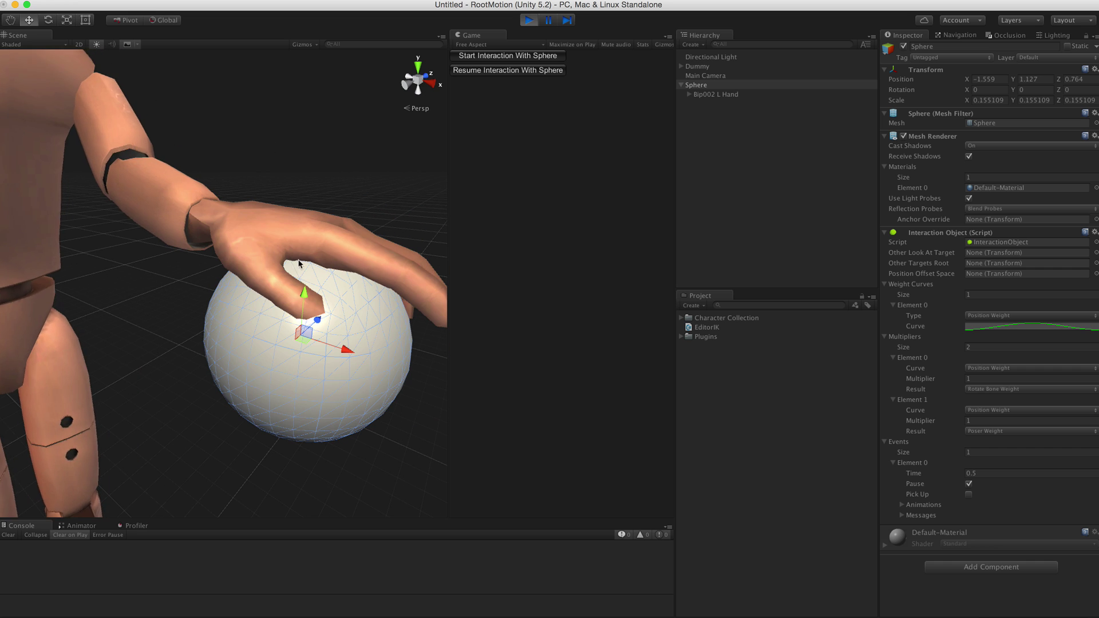
# Rotate the BipDummy L Finger1 bone under the sphere's hand target so that the finger bends down around the sphere
pyautogui.click(715, 94)
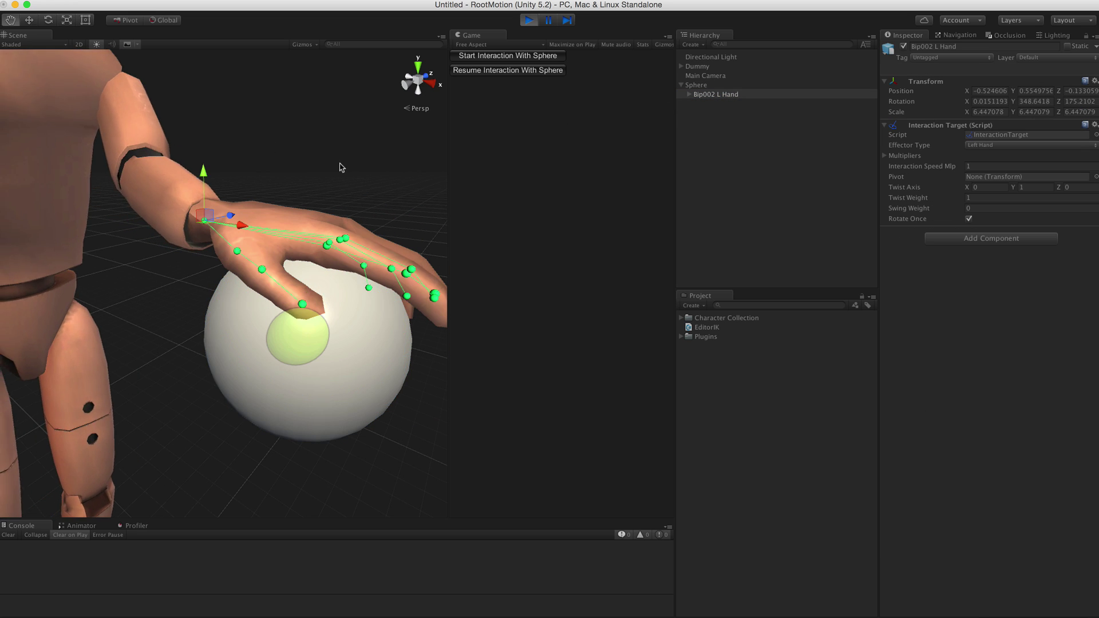
pyautogui.moveTo(337, 164); pyautogui.dragTo(338, 166, button='middle')
pyautogui.keyDown('alt'); pyautogui.click(688, 95); pyautogui.keyUp('alt')
pyautogui.click(733, 132)
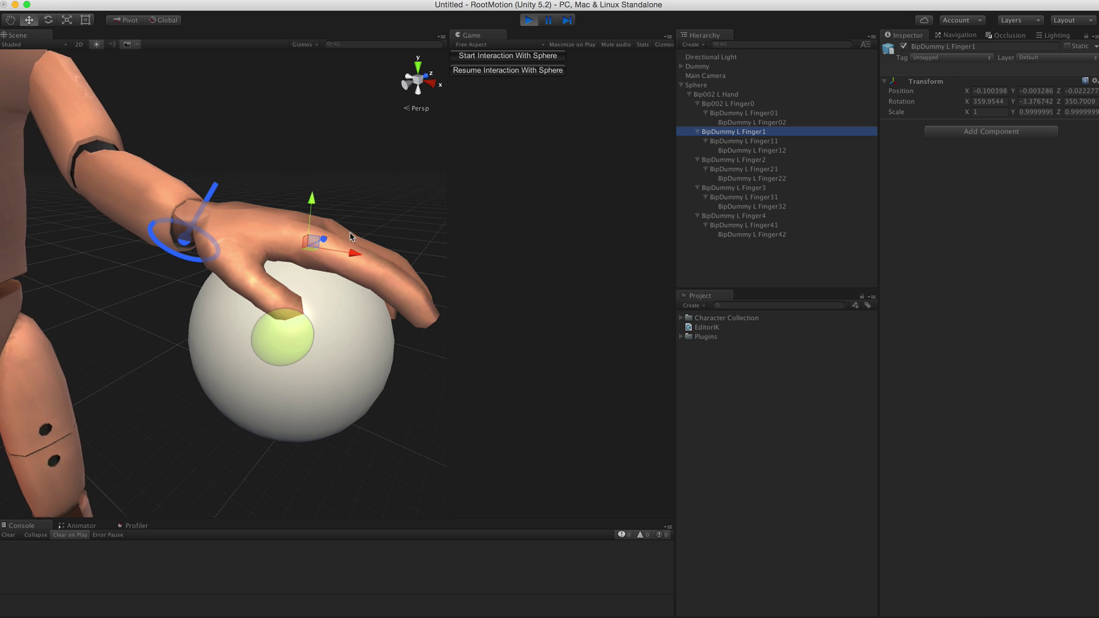
pyautogui.press('e')
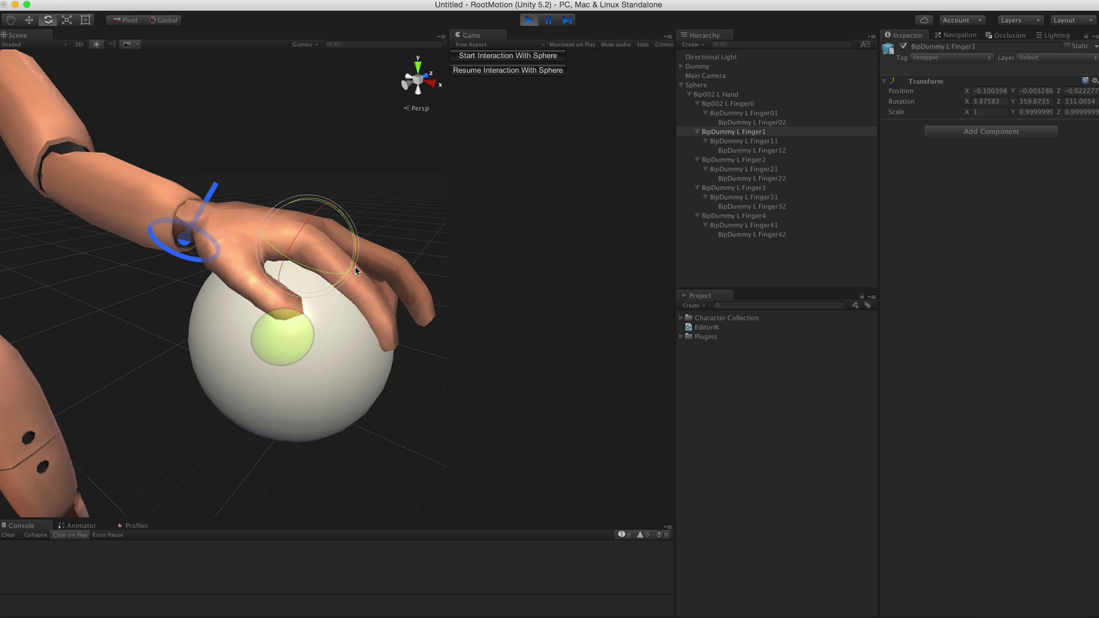
pyautogui.moveTo(355, 266); pyautogui.dragTo(354, 257)
pyautogui.keyDown('alt'); pyautogui.moveTo(381, 211); pyautogui.dragTo(186, 159); pyautogui.keyUp('alt')
pyautogui.moveTo(295, 256)
pyautogui.mouseDown()
pyautogui.moveTo(273, 258)
pyautogui.moveTo(285, 259)
pyautogui.mouseUp()
pyautogui.keyDown('alt'); pyautogui.moveTo(285, 259); pyautogui.dragTo(444, 257); pyautogui.keyUp('alt')
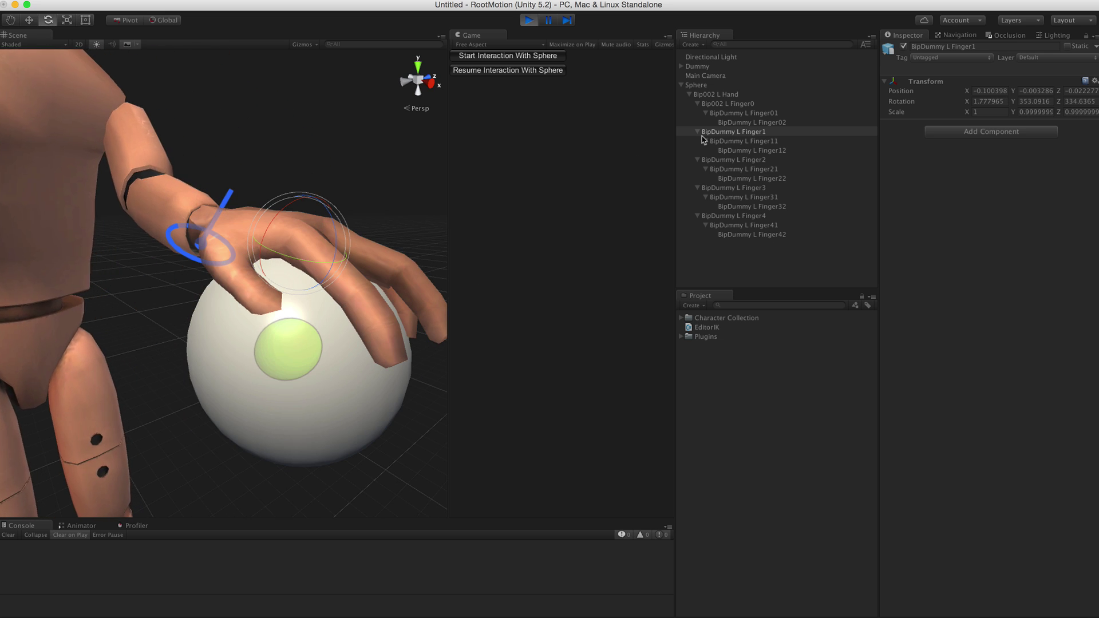
# Rotate the hand target's thumb joint BipDummy L Finger01 and finger joint BipDummy L Finger21 to curl them around the sphere
pyautogui.click(742, 104)
pyautogui.click(773, 114)
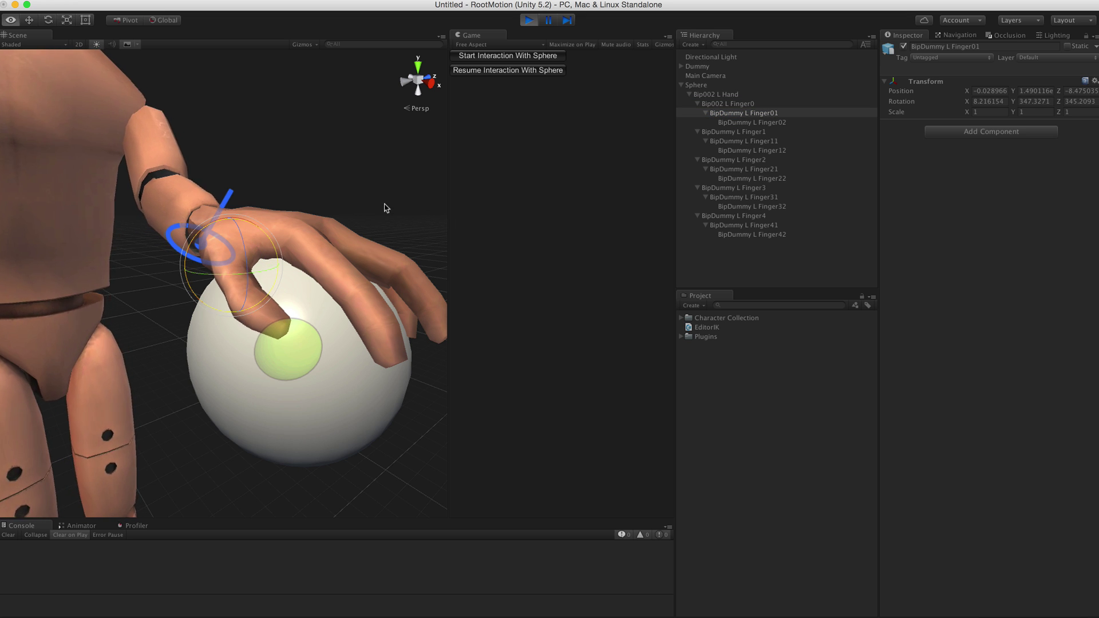
pyautogui.keyDown('alt'); pyautogui.moveTo(387, 202); pyautogui.dragTo(321, 207); pyautogui.keyUp('alt')
pyautogui.click(741, 160)
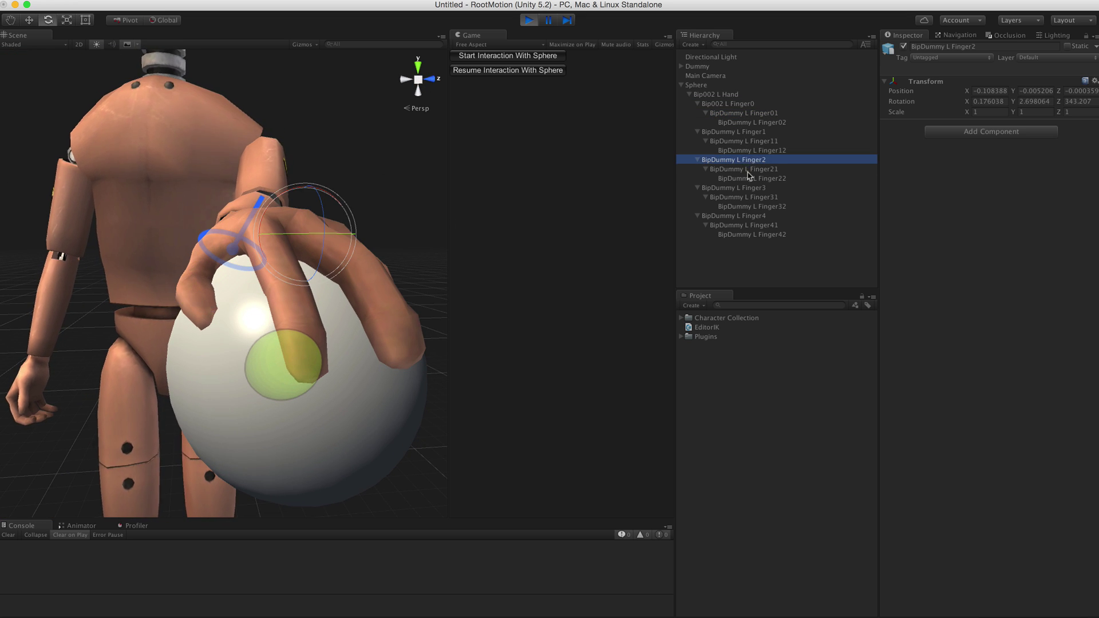
pyautogui.click(747, 171)
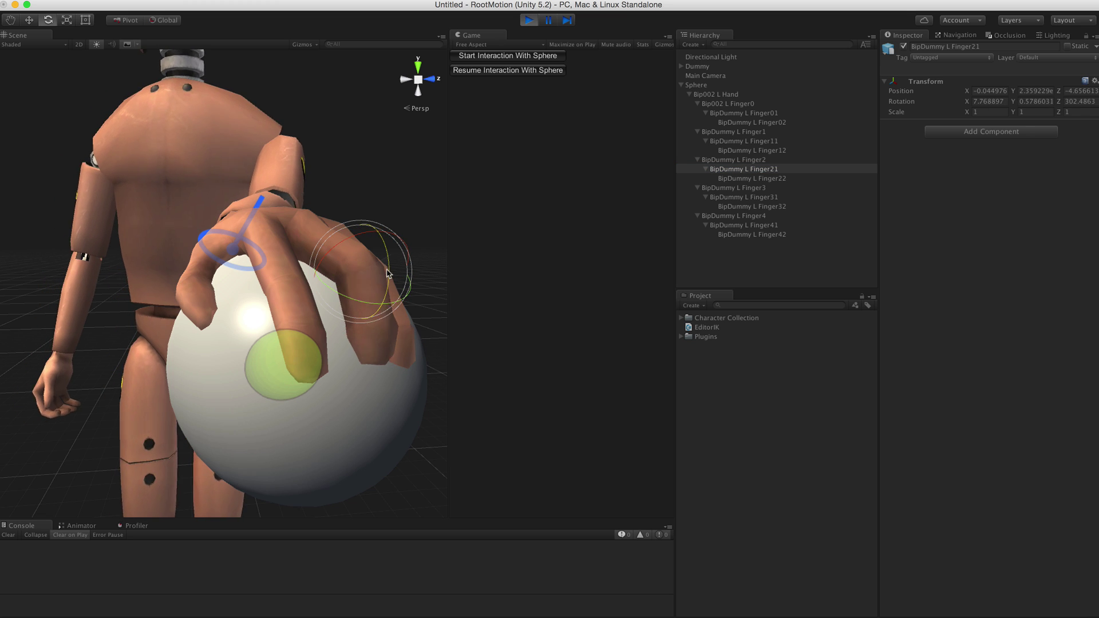
# Copy the adjusted Bip002 L Hand target under the Sphere while the scene is playing
pyautogui.click(720, 95)
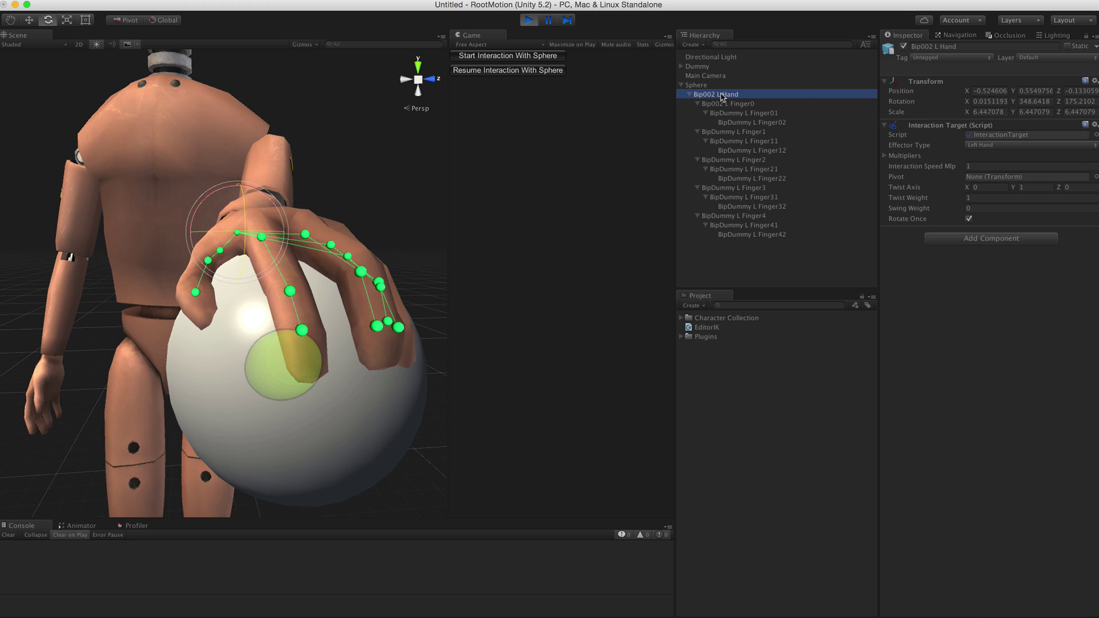
pyautogui.rightClick(721, 97)
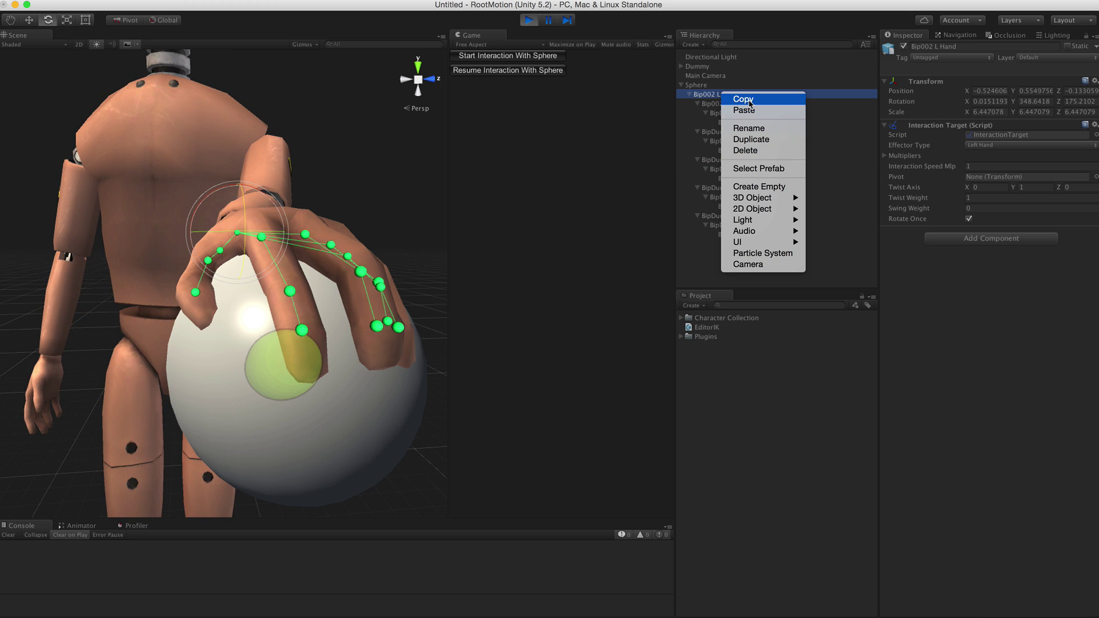
pyautogui.click(749, 102)
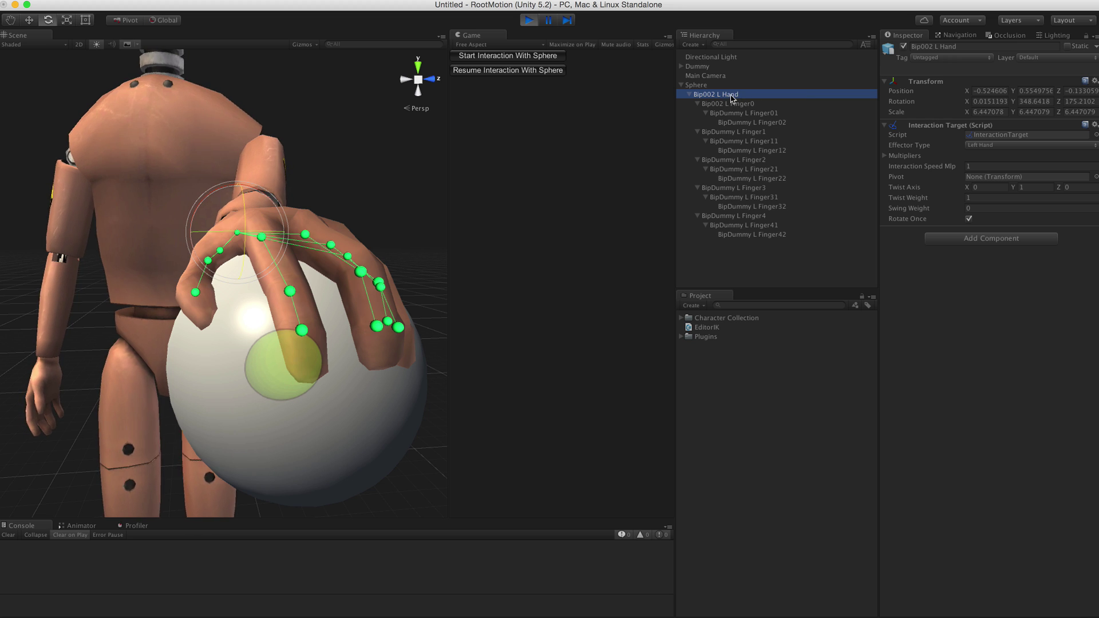
# Stop the scene and delete the old Bip002 L Hand target under the Sphere
pyautogui.click(529, 22)
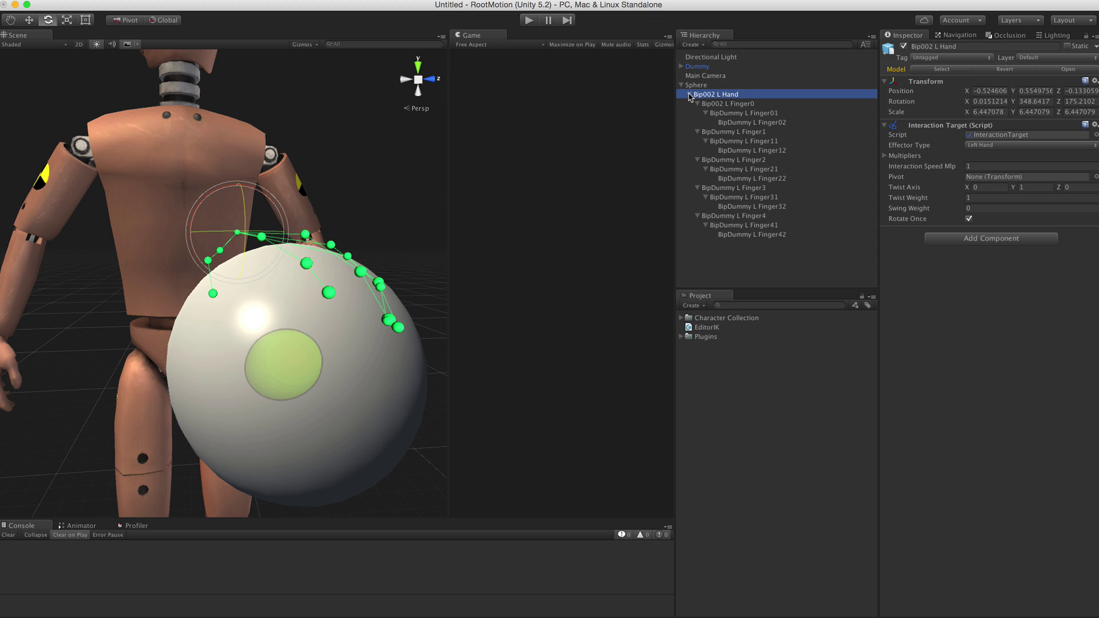
pyautogui.click(689, 95)
pyautogui.rightClick(707, 94)
pyautogui.click(732, 151)
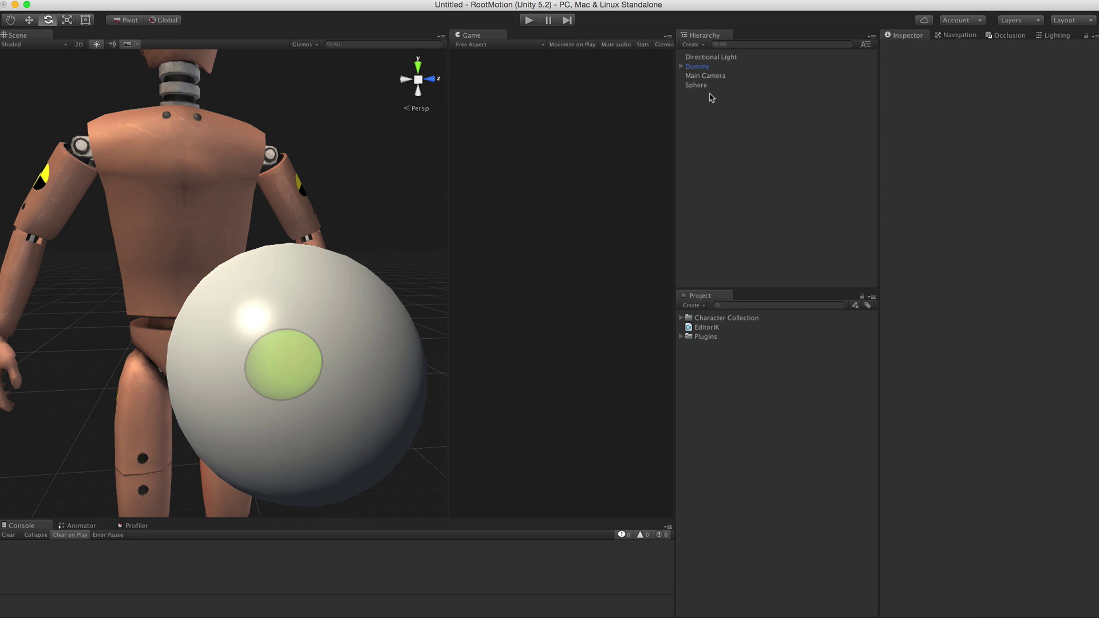
# Paste the copied Bip002 L Hand target into the scene and parent it to the Sphere
pyautogui.click(704, 86)
pyautogui.rightClick(705, 86)
pyautogui.click(727, 103)
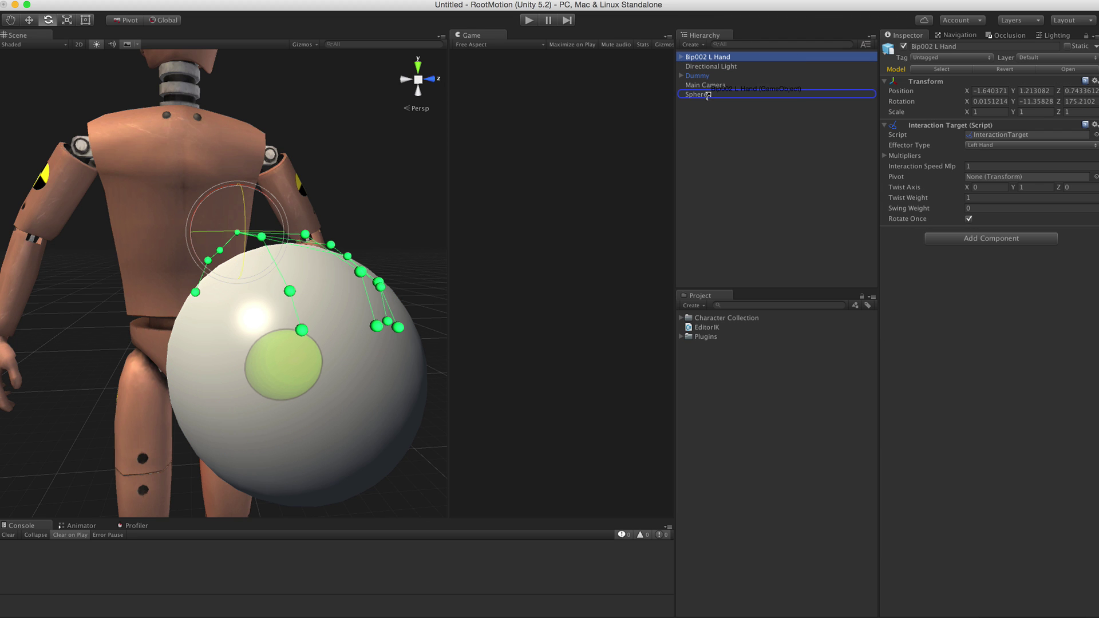
pyautogui.moveTo(708, 95); pyautogui.dragTo(792, 94)
# Play the scene with the Dummy selected, start the sphere interaction to check the hand on the sphere, and resume it
pyautogui.scroll(-10, 284, 291)
pyautogui.keyDown('alt'); pyautogui.moveTo(304, 294); pyautogui.dragTo(486, 327); pyautogui.keyUp('alt')
pyautogui.moveTo(295, 276); pyautogui.dragTo(312, 276, button='middle')
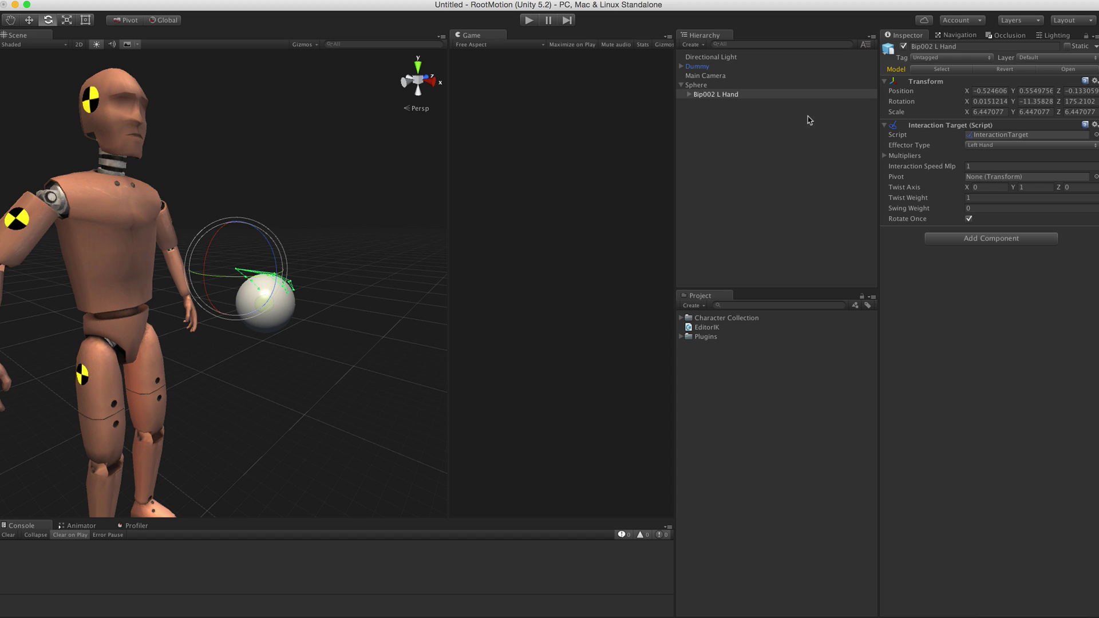
pyautogui.click(697, 67)
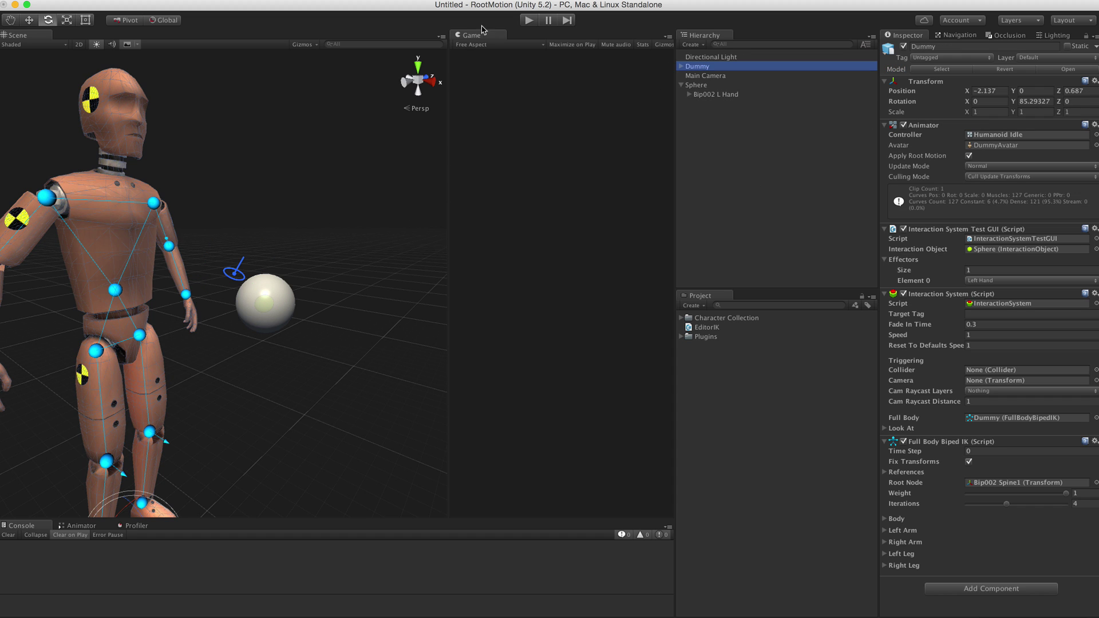
pyautogui.click(529, 20)
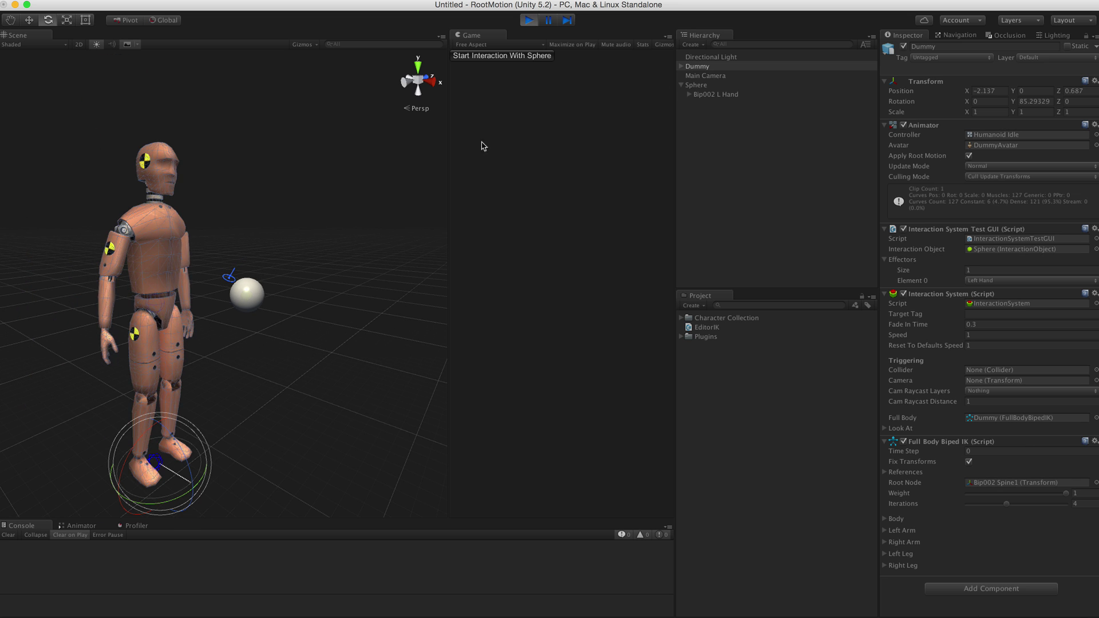
pyautogui.click(495, 59)
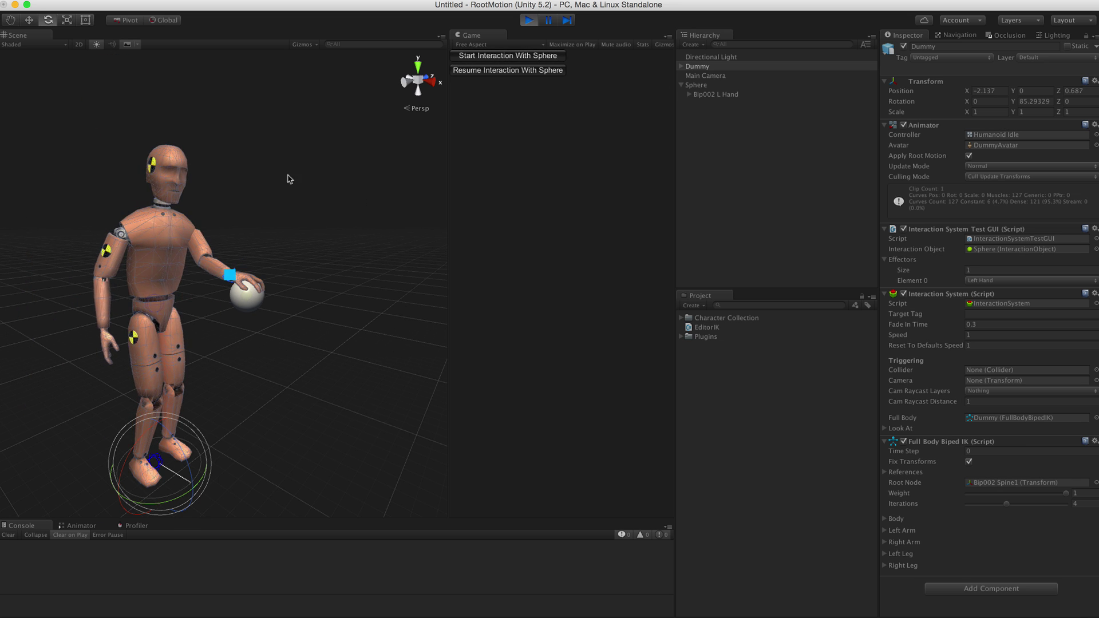
pyautogui.scroll(5, 265, 206)
pyautogui.click(506, 73)
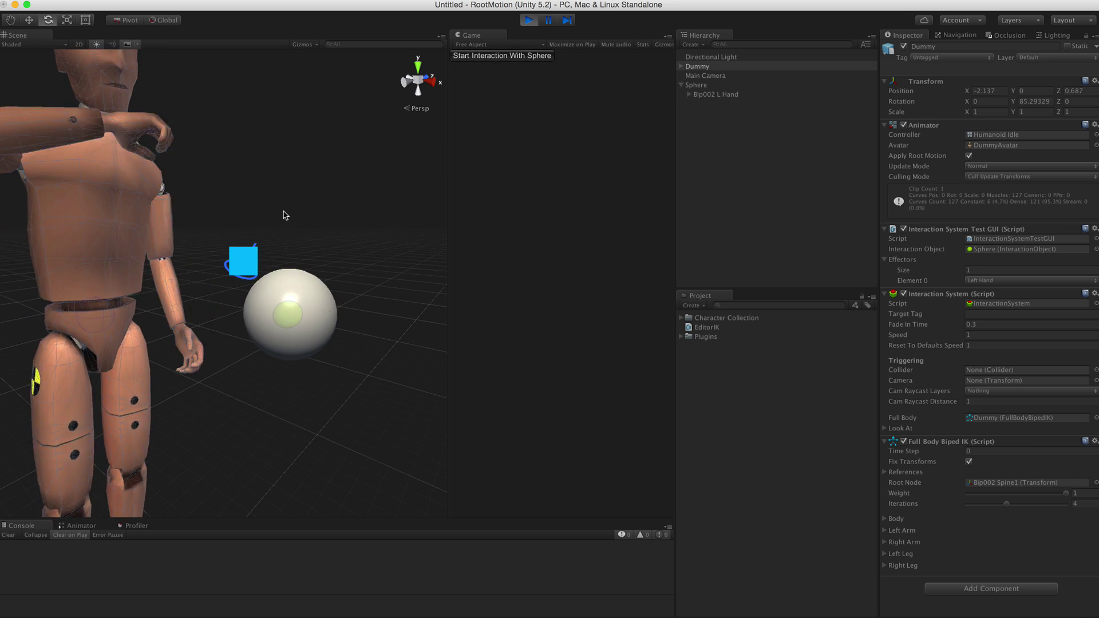
# Move the Dummy to about X -1.513, Z 1.295 and rotate it to about 198 degrees around Y to face the sphere
pyautogui.scroll(-5, 309, 220)
pyautogui.keyDown('alt'); pyautogui.moveTo(321, 227); pyautogui.dragTo(292, 331); pyautogui.keyUp('alt')
pyautogui.scroll(-3, 292, 330)
pyautogui.press('w')
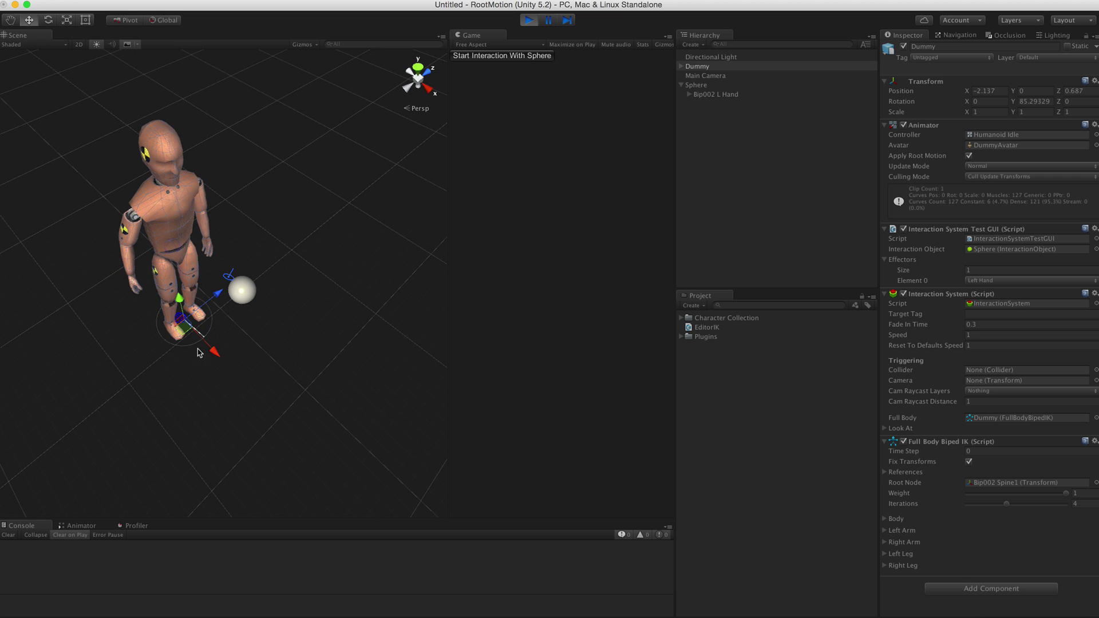
pyautogui.moveTo(184, 318); pyautogui.dragTo(284, 354)
pyautogui.press('e')
pyautogui.keyDown('alt'); pyautogui.moveTo(336, 403); pyautogui.dragTo(348, 334); pyautogui.keyUp('alt')
pyautogui.moveTo(280, 417); pyautogui.dragTo(554, 166)
# Start the sphere interaction from the Dummy's new position, check the hand against the Bip002 L Hand target, and resume it
pyautogui.click(499, 58)
pyautogui.click(501, 56)
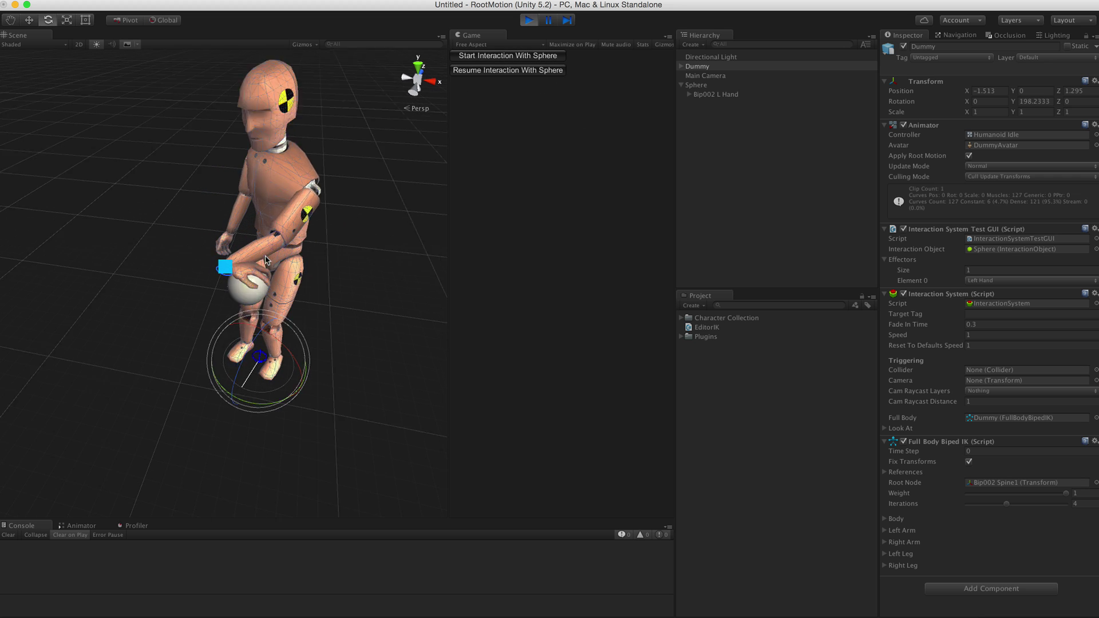
pyautogui.click(704, 95)
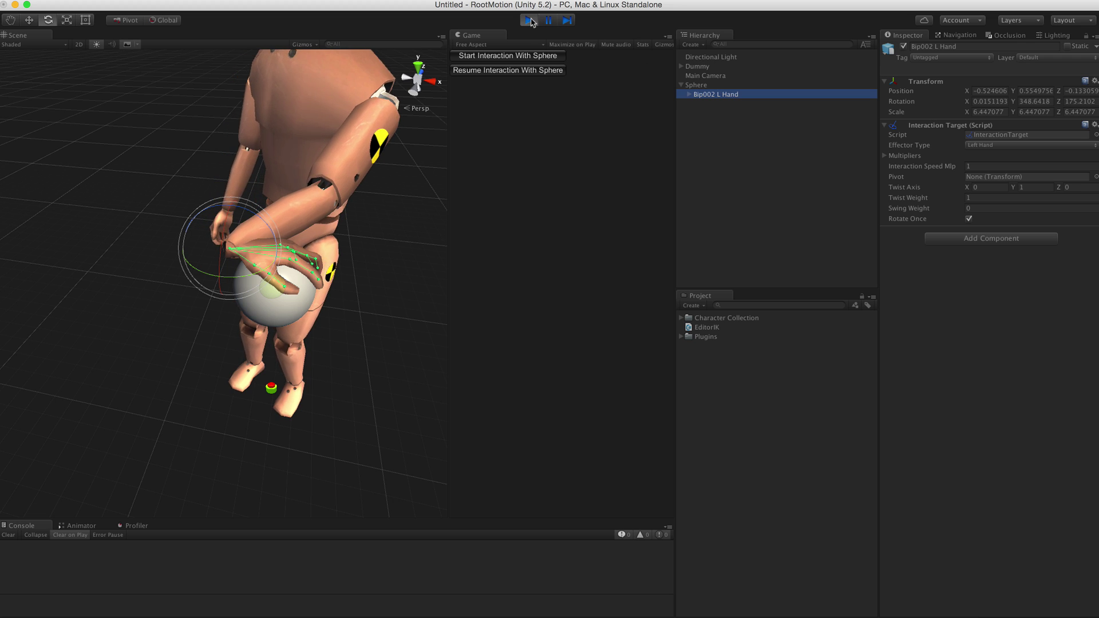
pyautogui.click(516, 70)
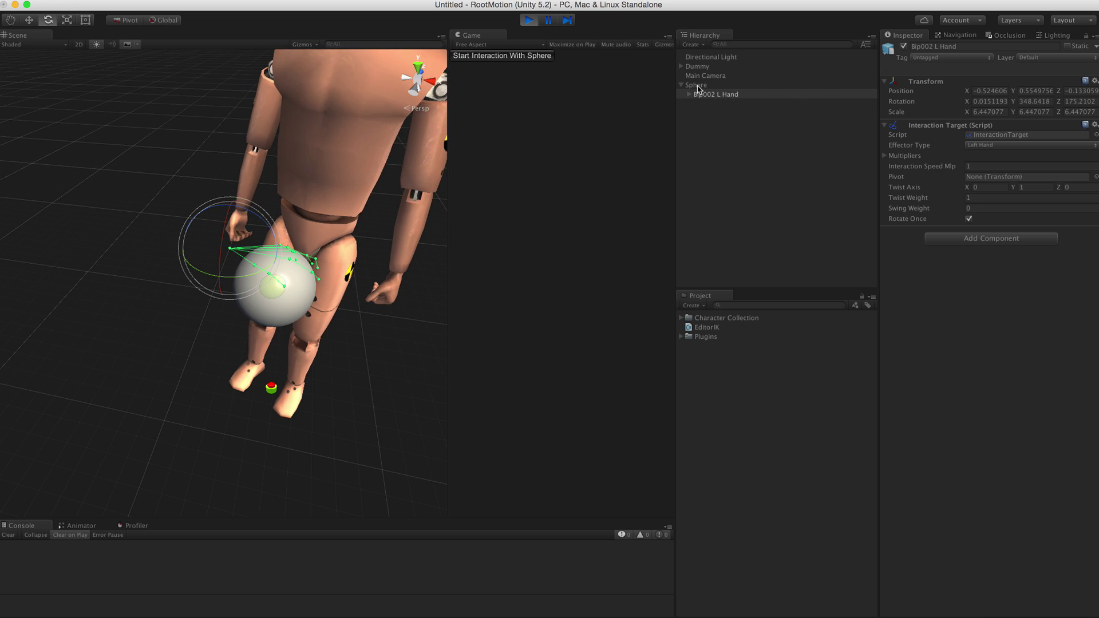
# Assign the Sphere as the pivot of the Bip002 L Hand target and examine its twist axis
pyautogui.moveTo(699, 88); pyautogui.dragTo(986, 176)
pyautogui.scroll(5, 298, 285)
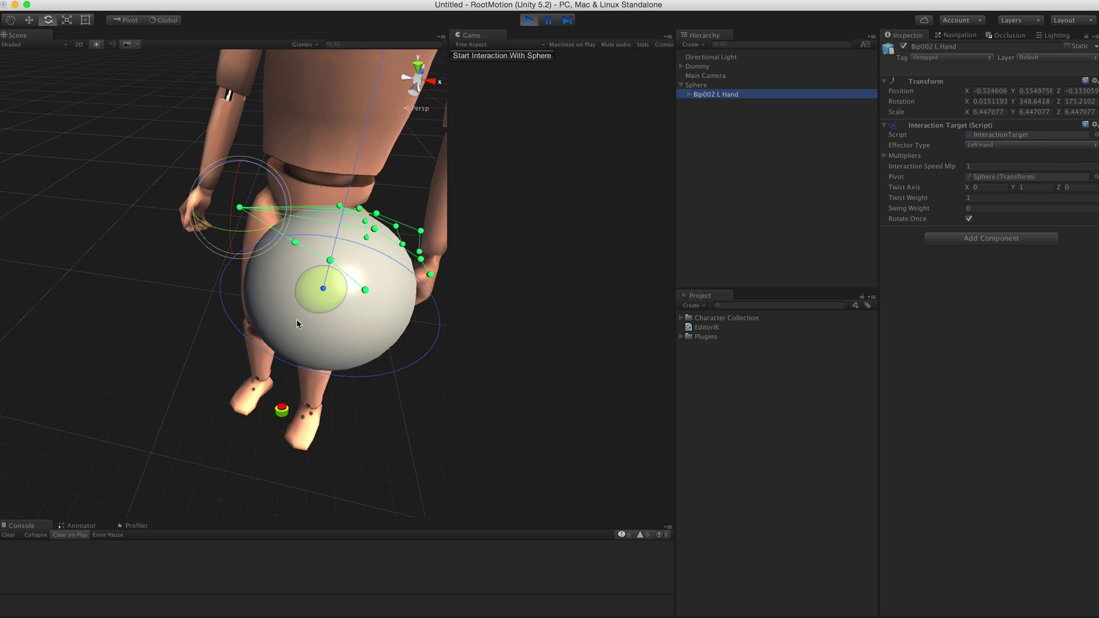
pyautogui.keyDown('alt'); pyautogui.moveTo(302, 324); pyautogui.dragTo(320, 268); pyautogui.keyUp('alt')
pyautogui.scroll(-5, 304, 269)
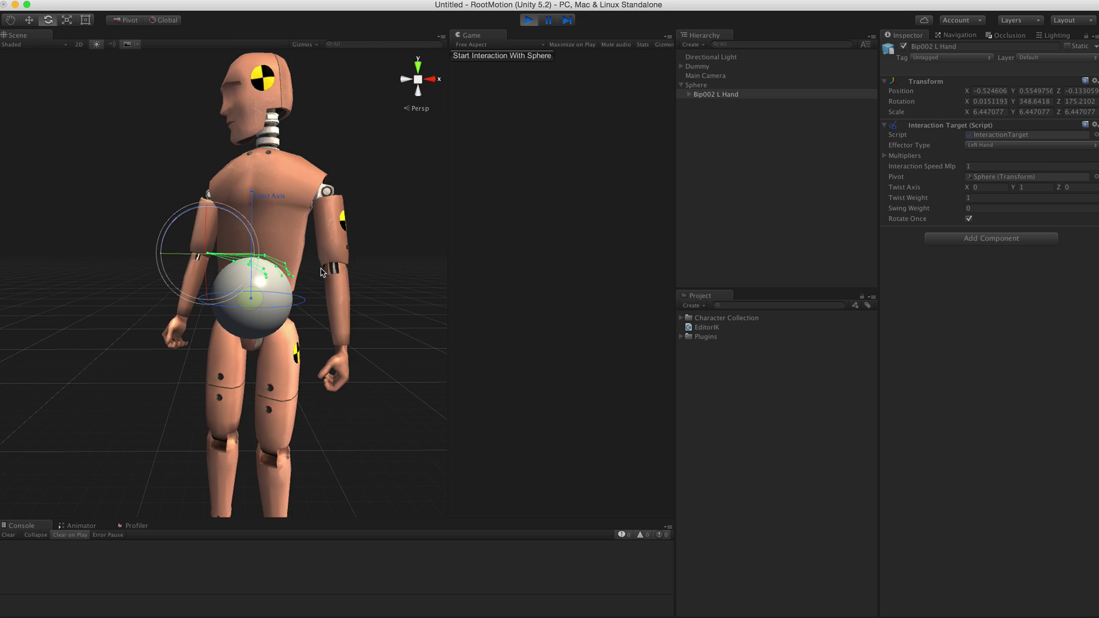
pyautogui.scroll(5, 302, 269)
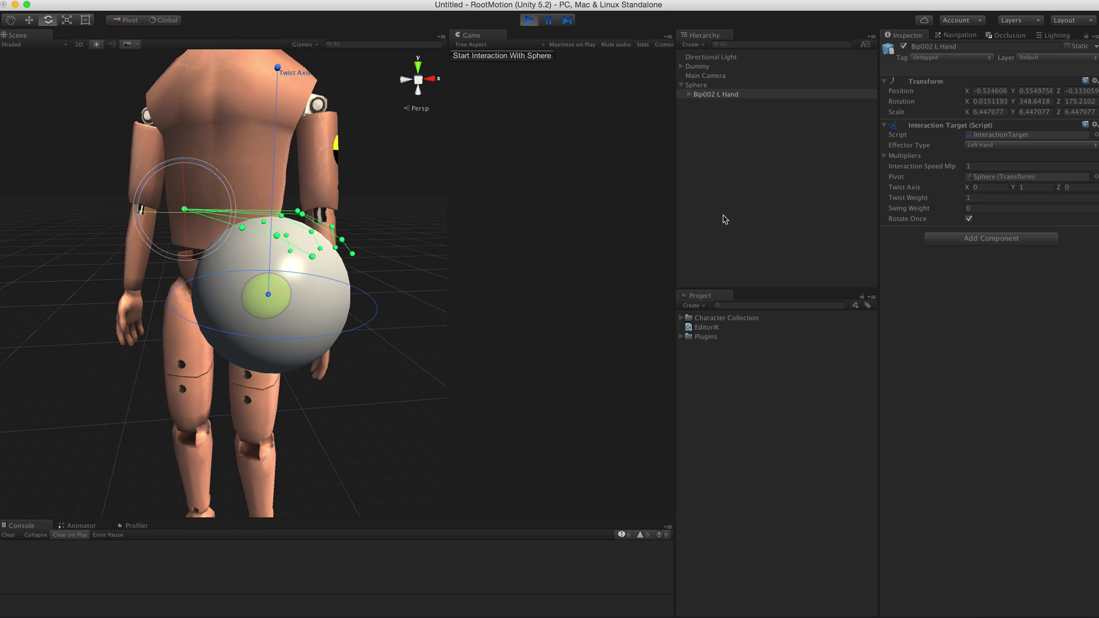
pyautogui.moveTo(968, 187); pyautogui.dragTo(986, 189)
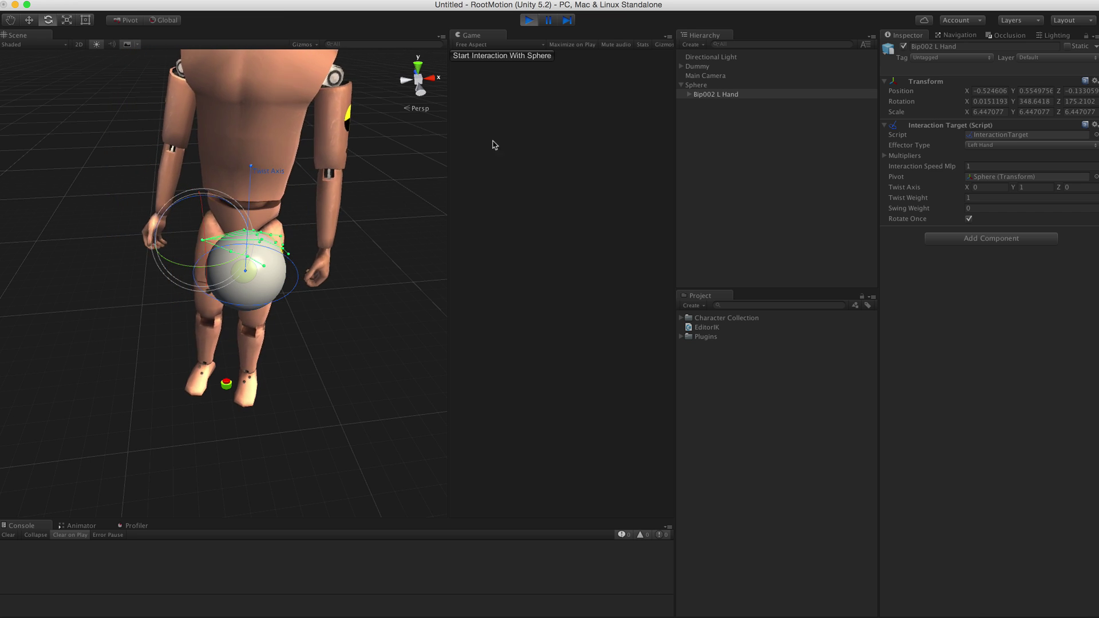
# Start the sphere interaction and examine from several angles how the hand target turns around the sphere pivot
pyautogui.click(513, 56)
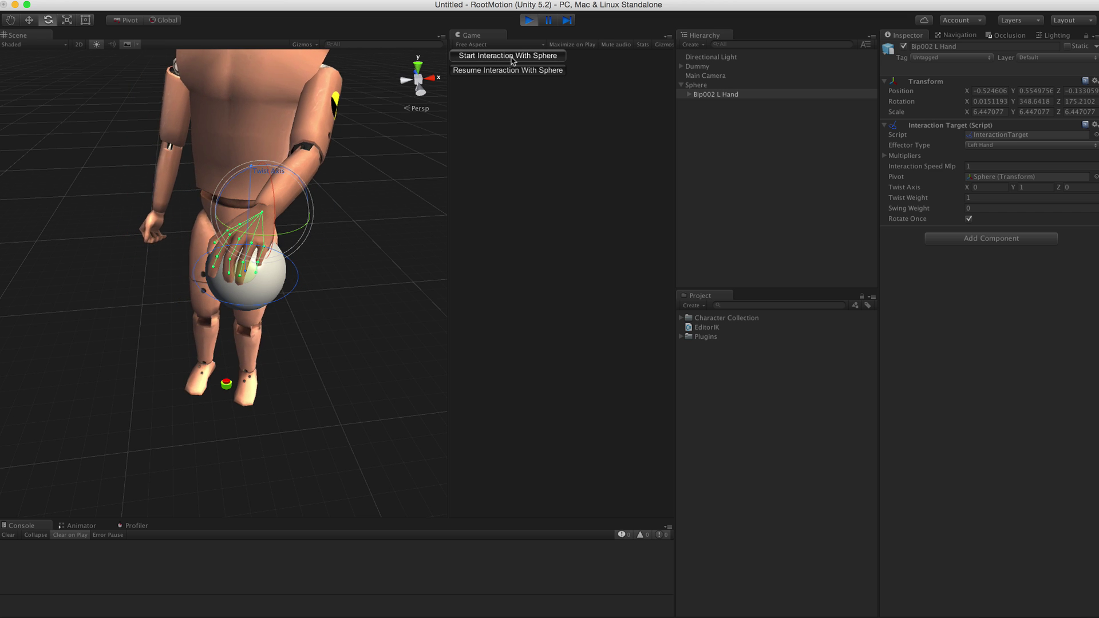
pyautogui.keyDown('alt'); pyautogui.moveTo(269, 335); pyautogui.dragTo(572, 348); pyautogui.keyUp('alt')
pyautogui.scroll(8, 251, 337)
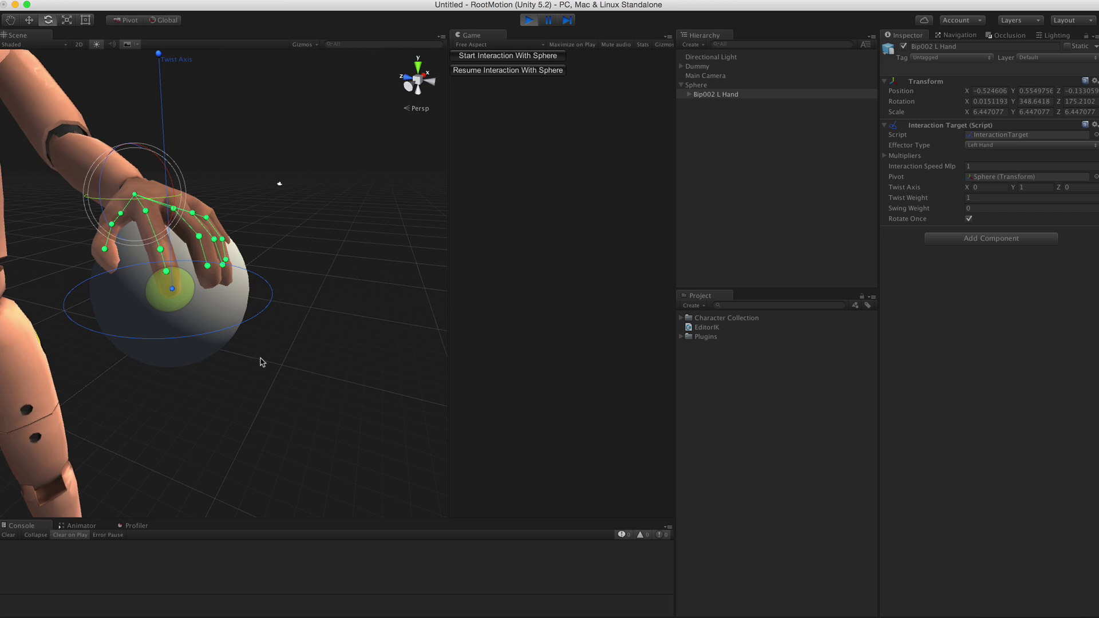
pyautogui.moveTo(261, 362); pyautogui.dragTo(334, 376, button='middle')
pyautogui.scroll(-6, 334, 376)
pyautogui.keyDown('alt'); pyautogui.moveTo(334, 375); pyautogui.dragTo(206, 360); pyautogui.keyUp('alt')
pyautogui.scroll(7, 272, 262)
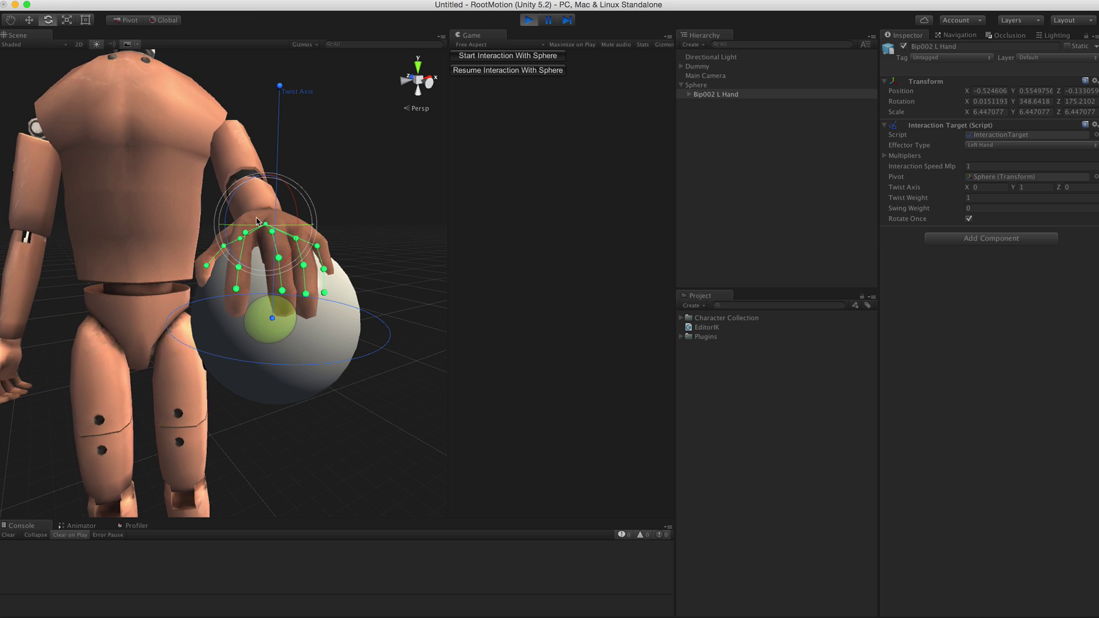
pyautogui.scroll(-4, 259, 186)
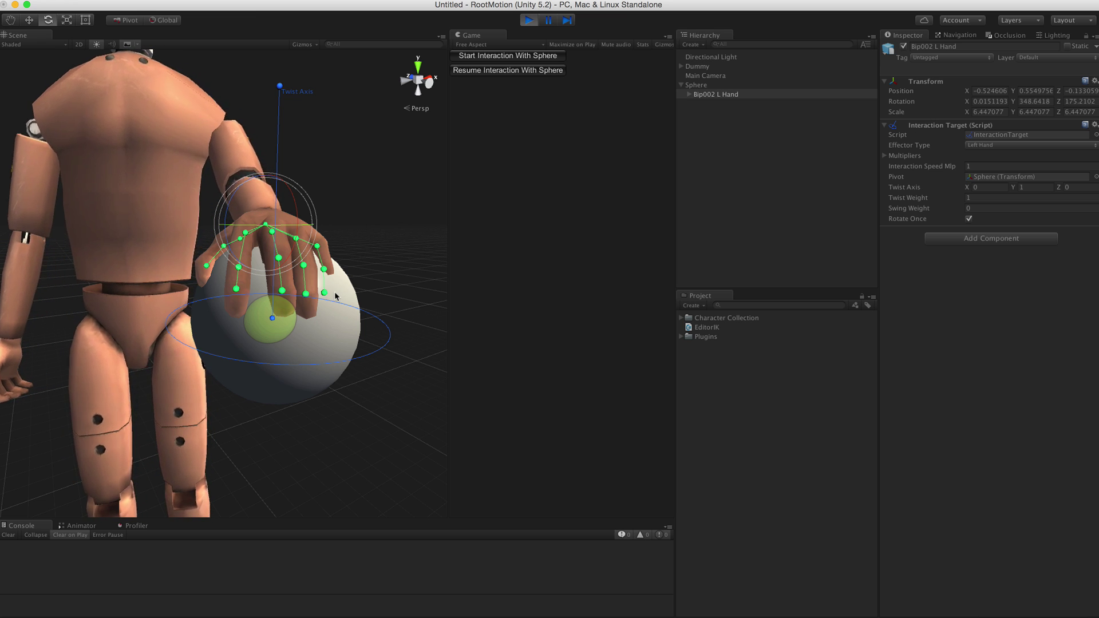
pyautogui.scroll(-3, 343, 274)
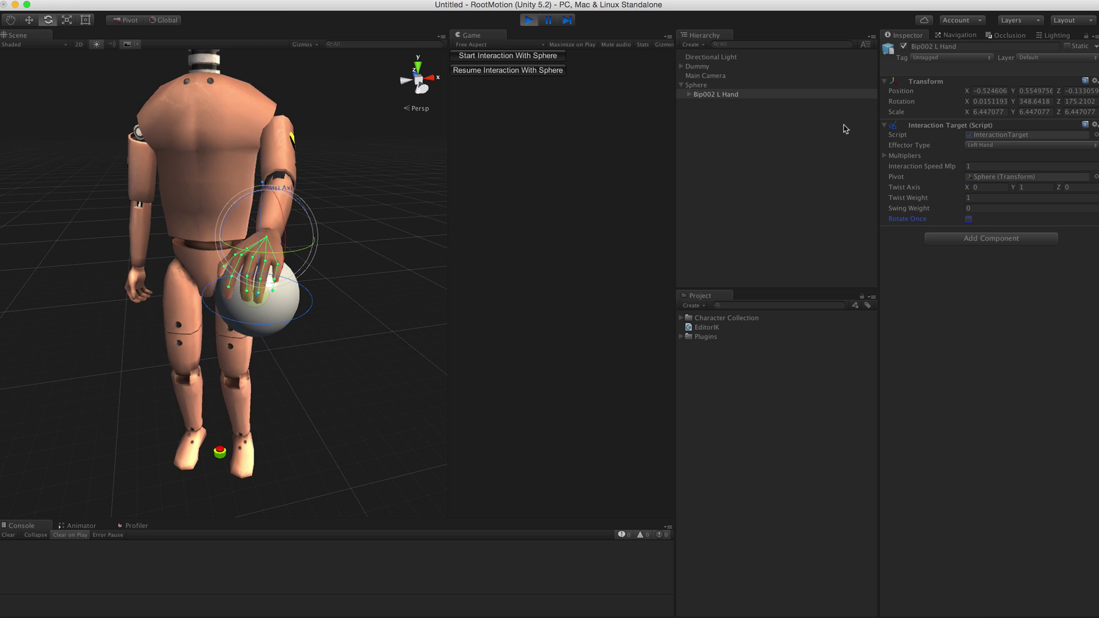
# Move and rotate the Dummy around the sphere during the paused interaction to test the hand target's rotation
pyautogui.click(695, 68)
pyautogui.scroll(-4, 284, 399)
pyautogui.keyDown('alt'); pyautogui.moveTo(284, 399); pyautogui.dragTo(270, 371); pyautogui.keyUp('alt')
pyautogui.press('w')
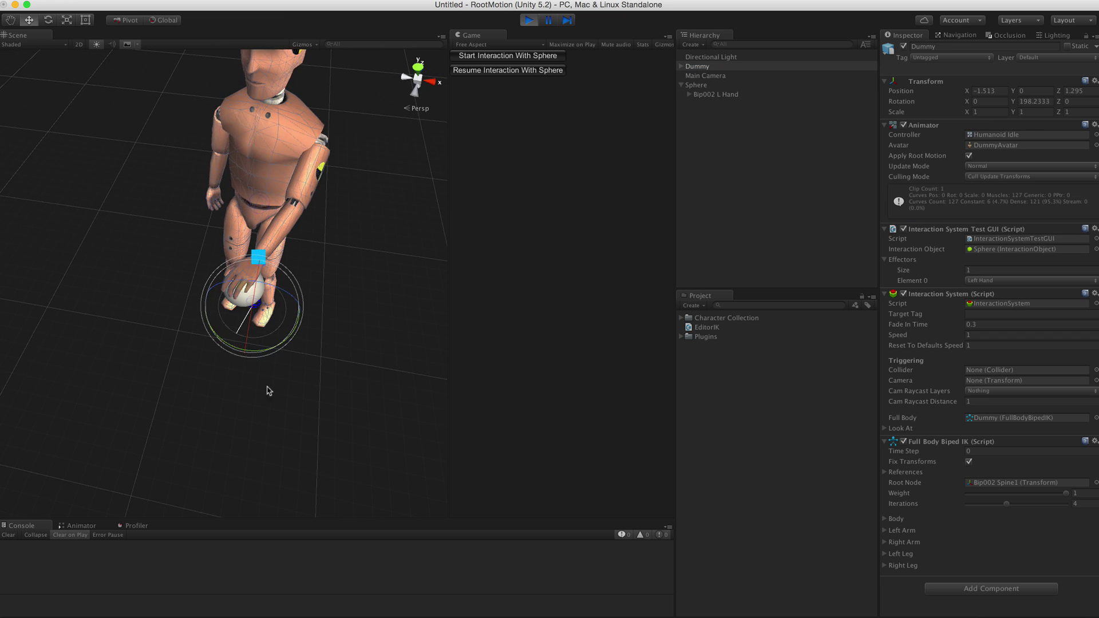
pyautogui.moveTo(256, 319); pyautogui.dragTo(327, 295)
pyautogui.press('e')
pyautogui.moveTo(173, 424)
pyautogui.mouseDown()
pyautogui.moveTo(166, 395)
pyautogui.moveTo(173, 404)
pyautogui.moveTo(163, 412)
pyautogui.mouseUp()
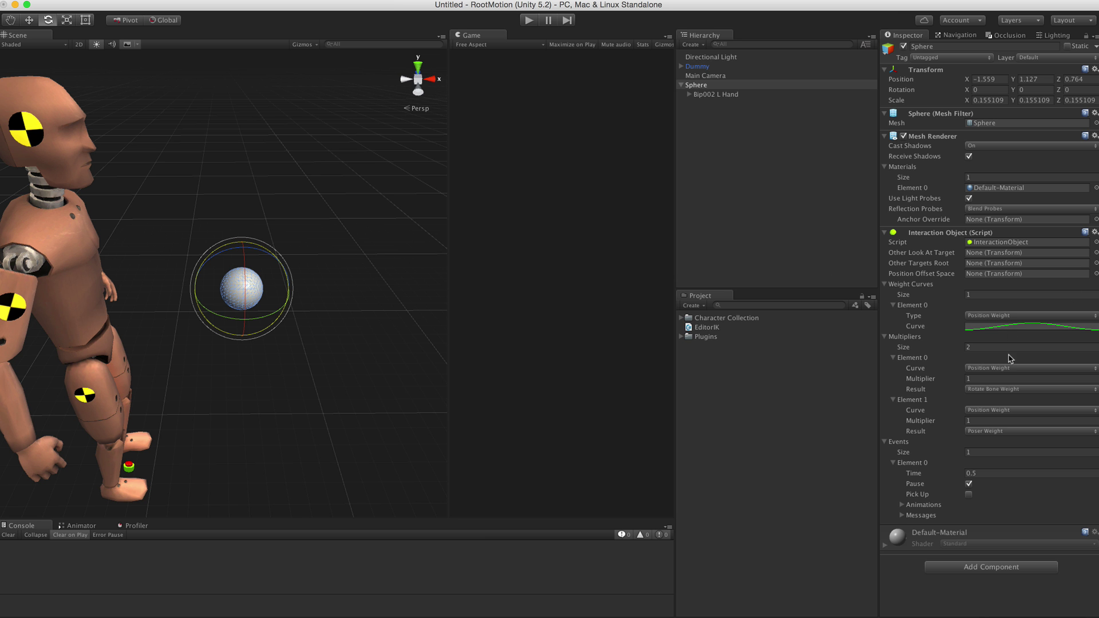
# Play the scene and add a second weight curve of type Position Offset Y to the Sphere's Interaction Object
pyautogui.click(991, 319)
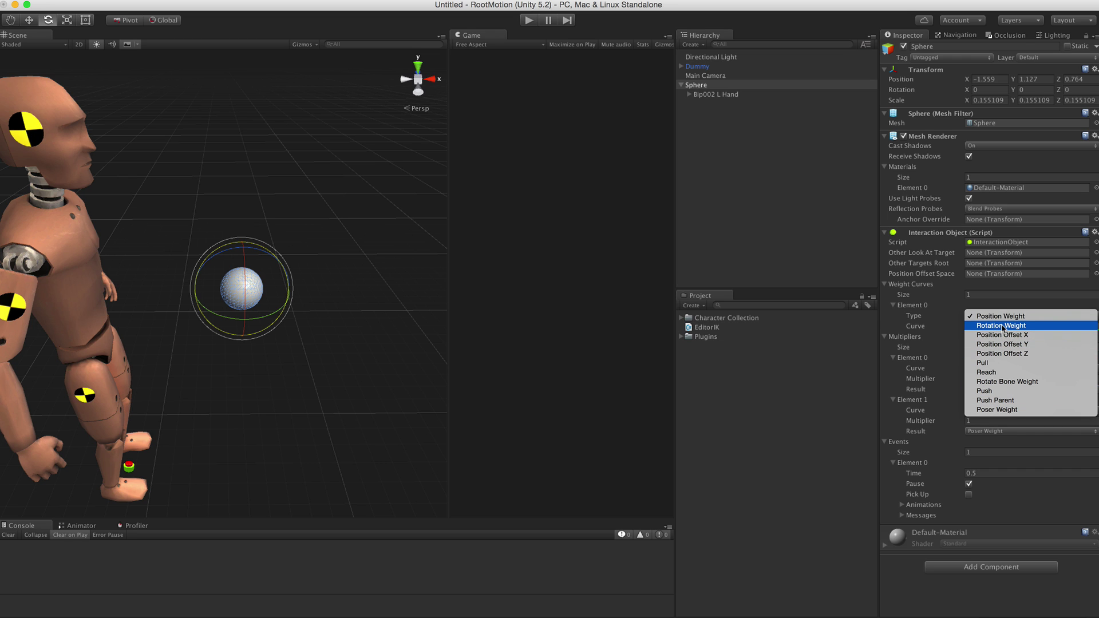
pyautogui.click(526, 9)
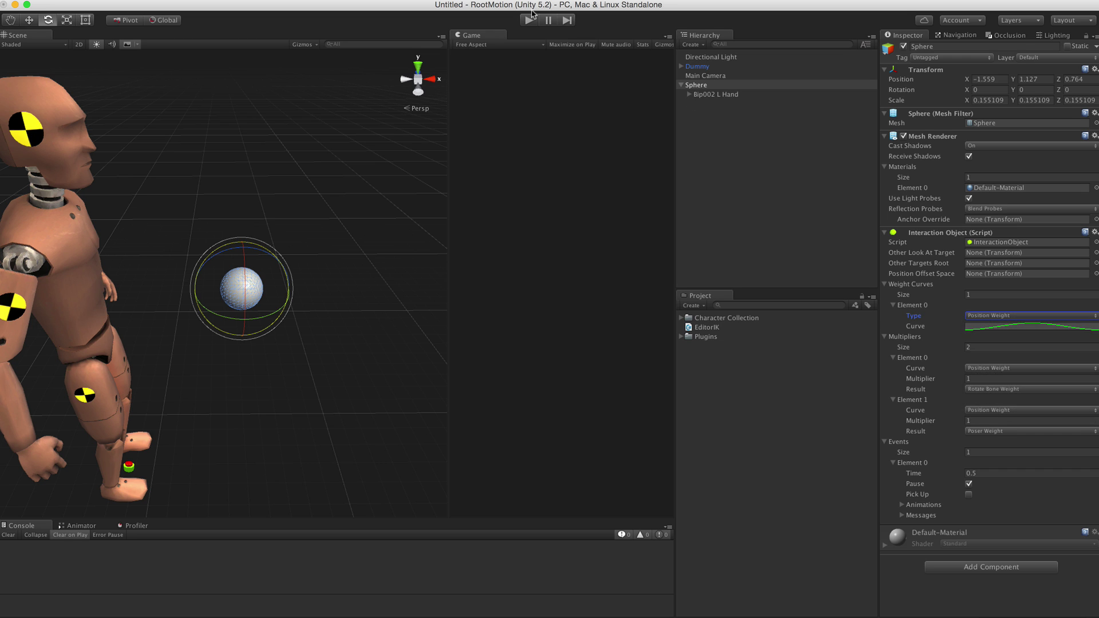
pyautogui.click(528, 22)
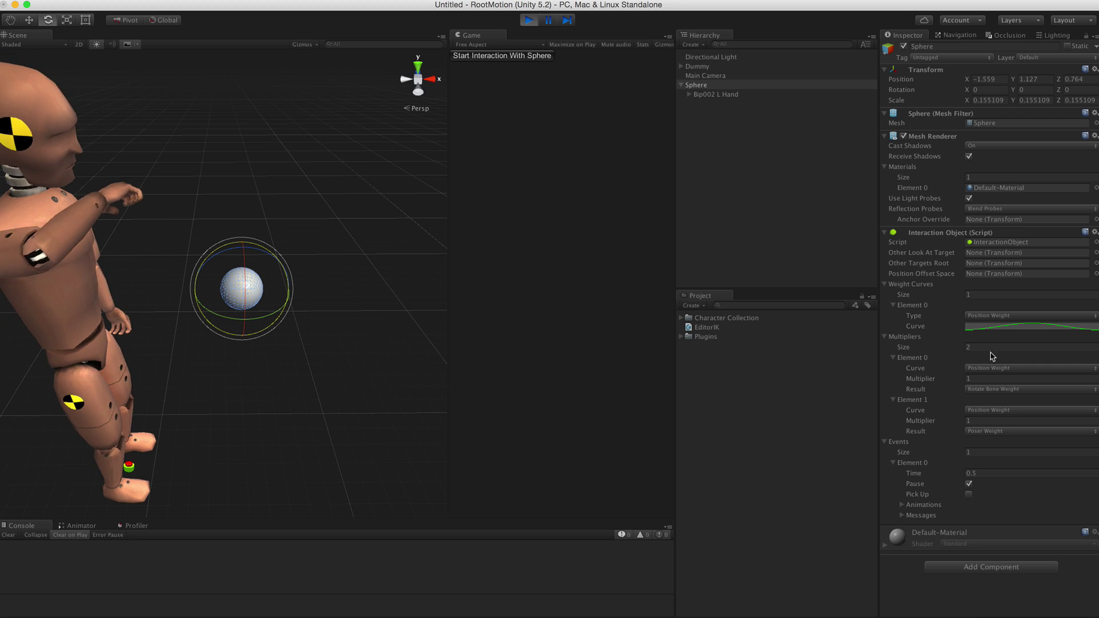
pyautogui.click(981, 295)
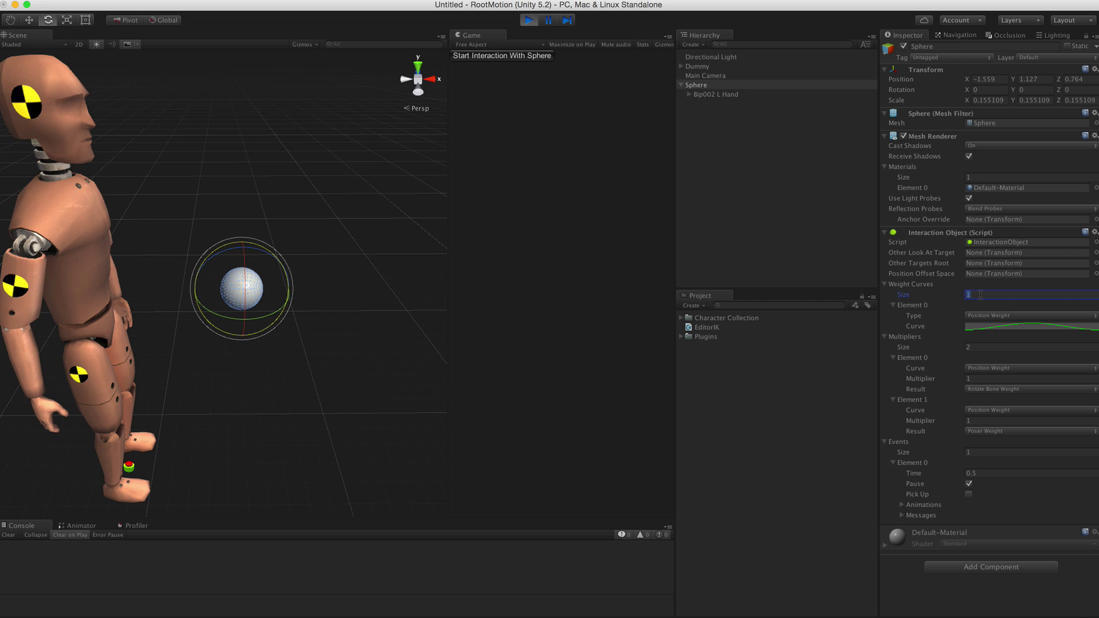
pyautogui.press('Return')
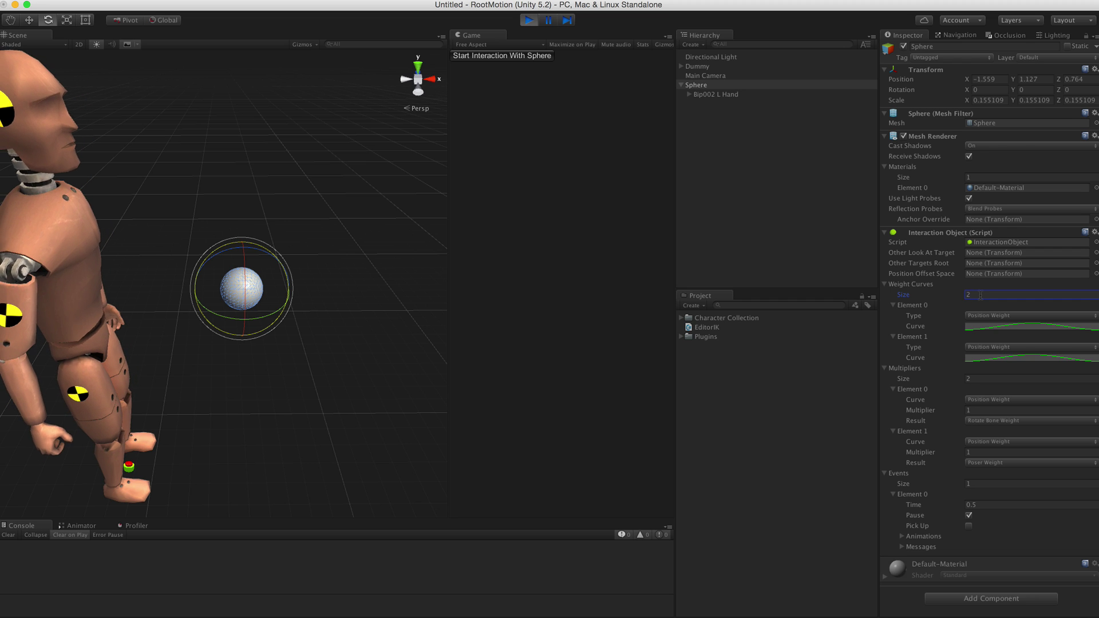
pyautogui.click(986, 347)
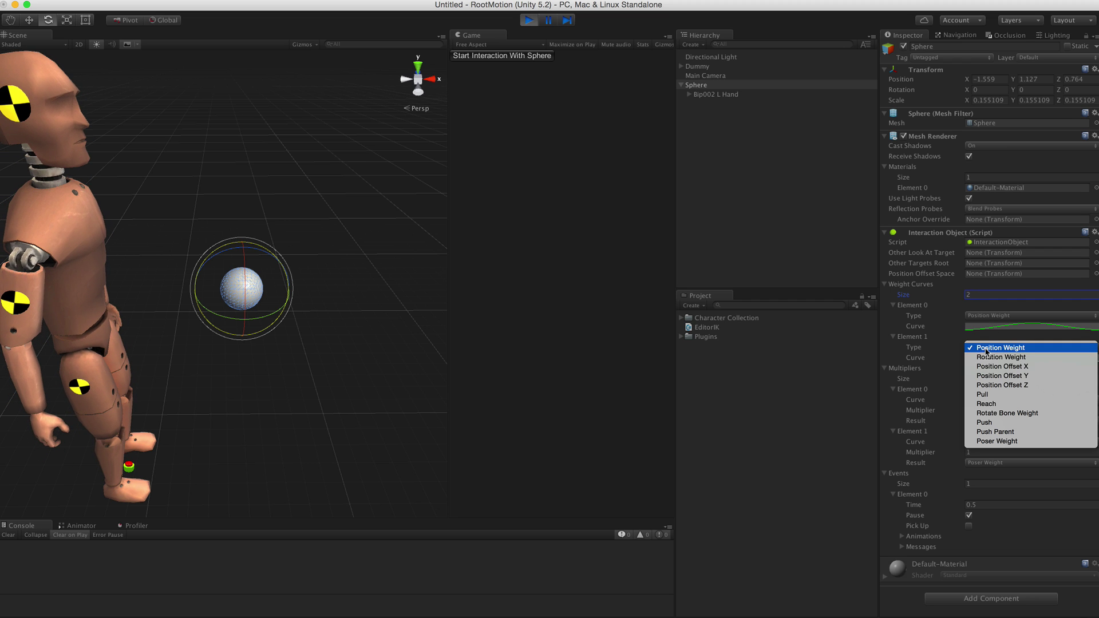
pyautogui.click(1010, 377)
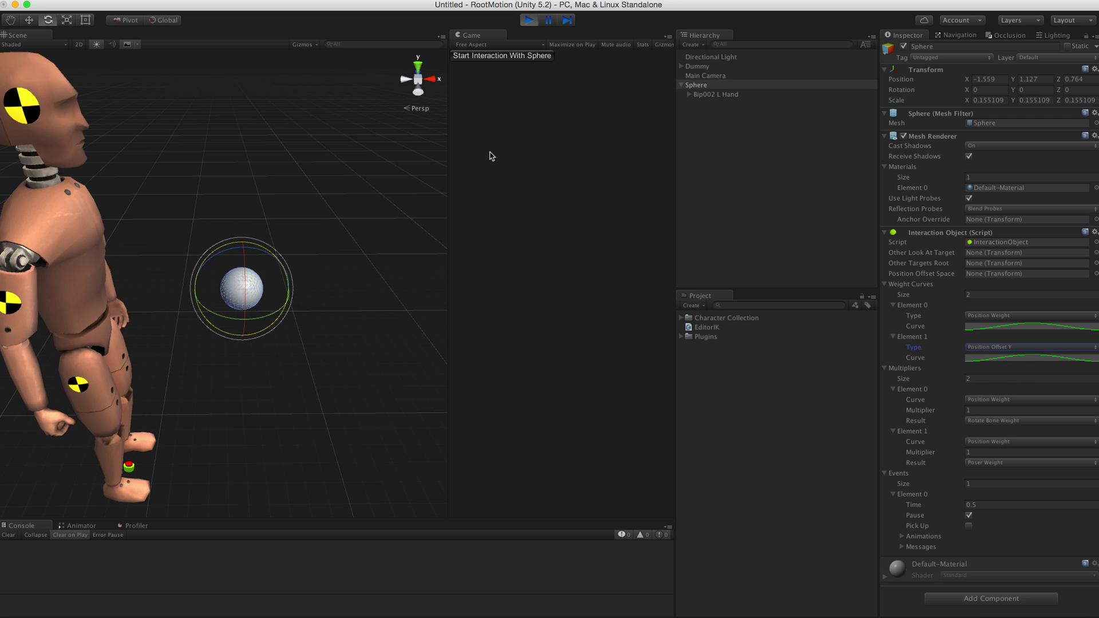
# Lower the middle key of the Position Offset Y curve to 0 and raise a new key at time about 0.25 to about 0.37
pyautogui.click(1001, 359)
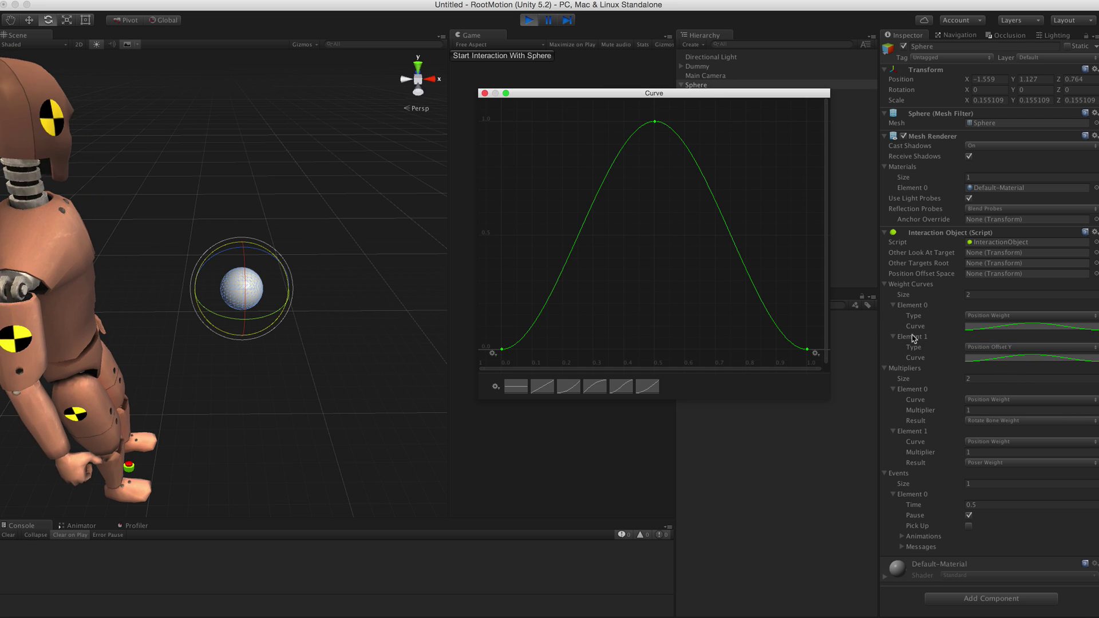
pyautogui.click(655, 121)
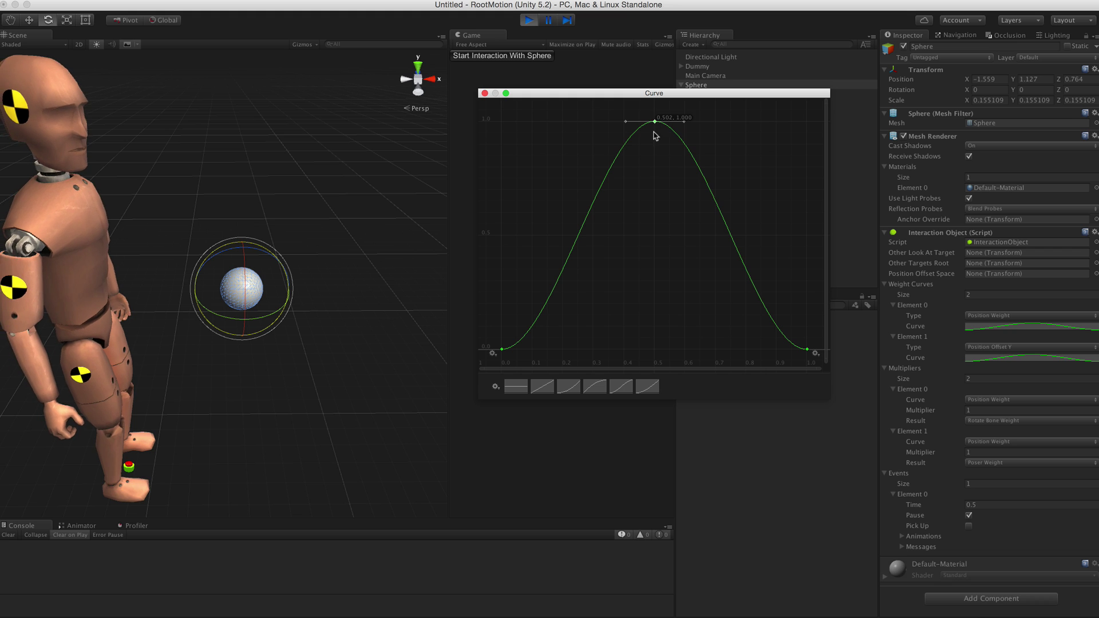
pyautogui.moveTo(655, 135); pyautogui.dragTo(656, 351)
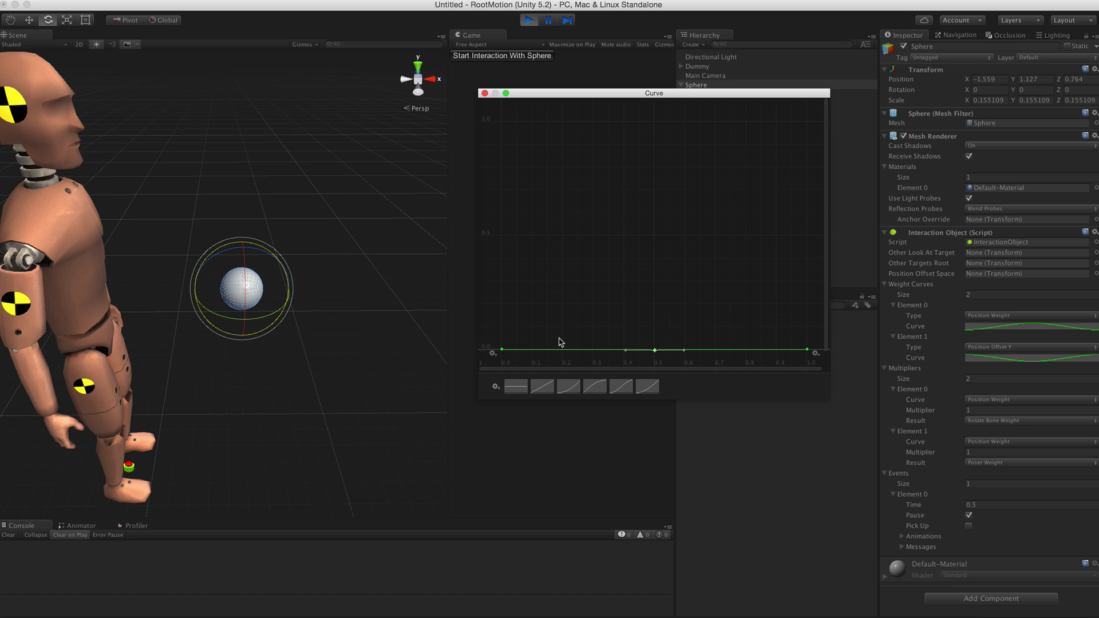
pyautogui.click(576, 354)
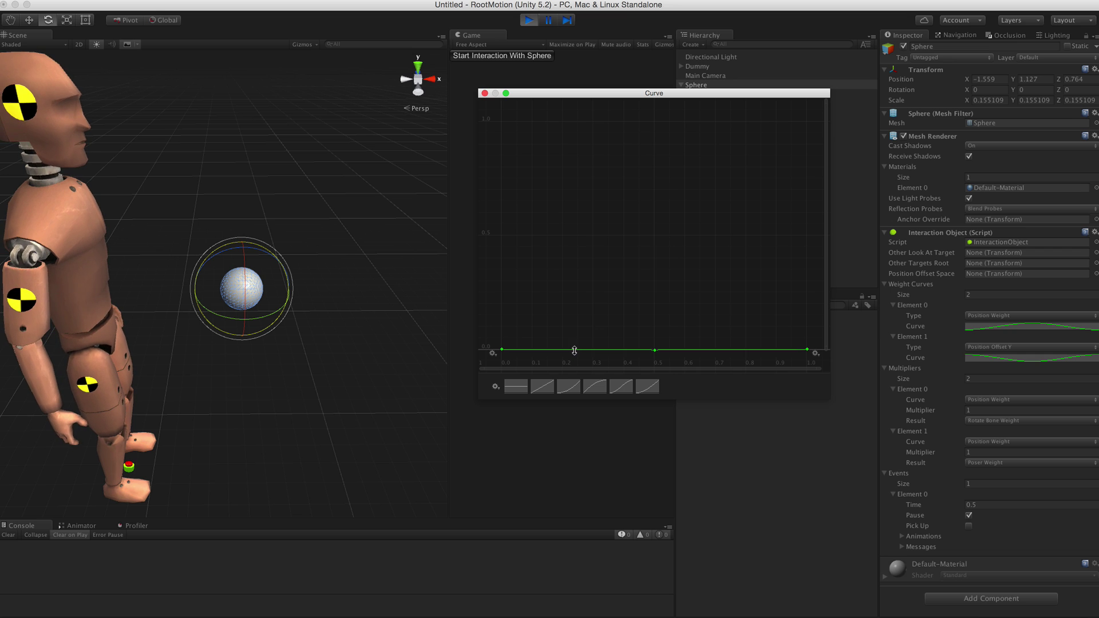
pyautogui.moveTo(576, 352); pyautogui.dragTo(581, 266)
pyautogui.click(485, 93)
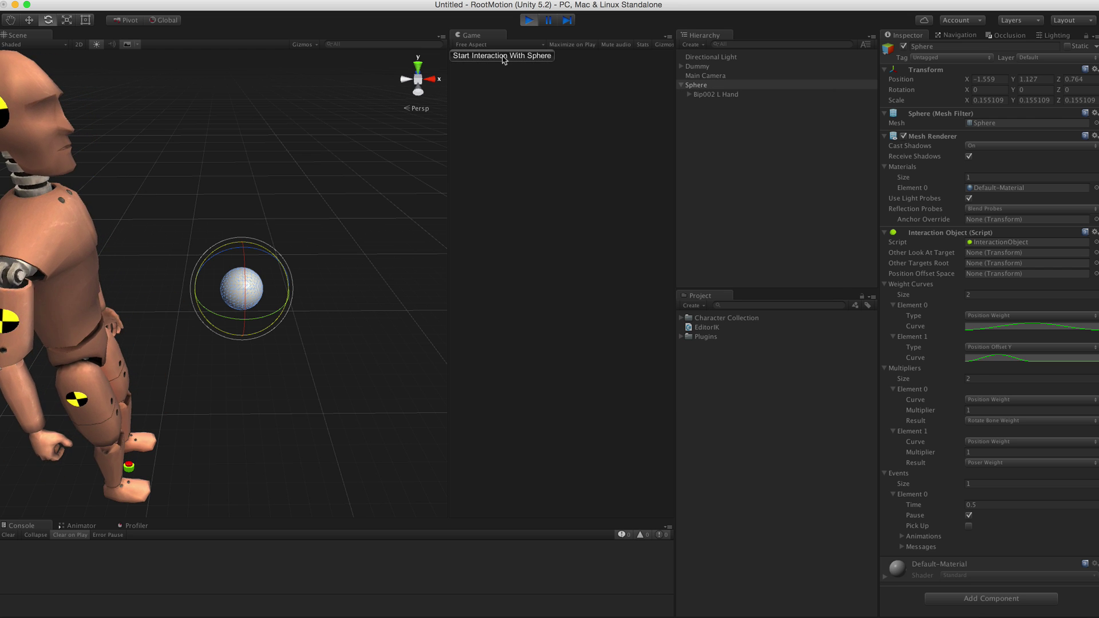
# Start and resume the sphere interaction several times to examine how the vertical offset curve shapes the left hand's approach
pyautogui.click(504, 56)
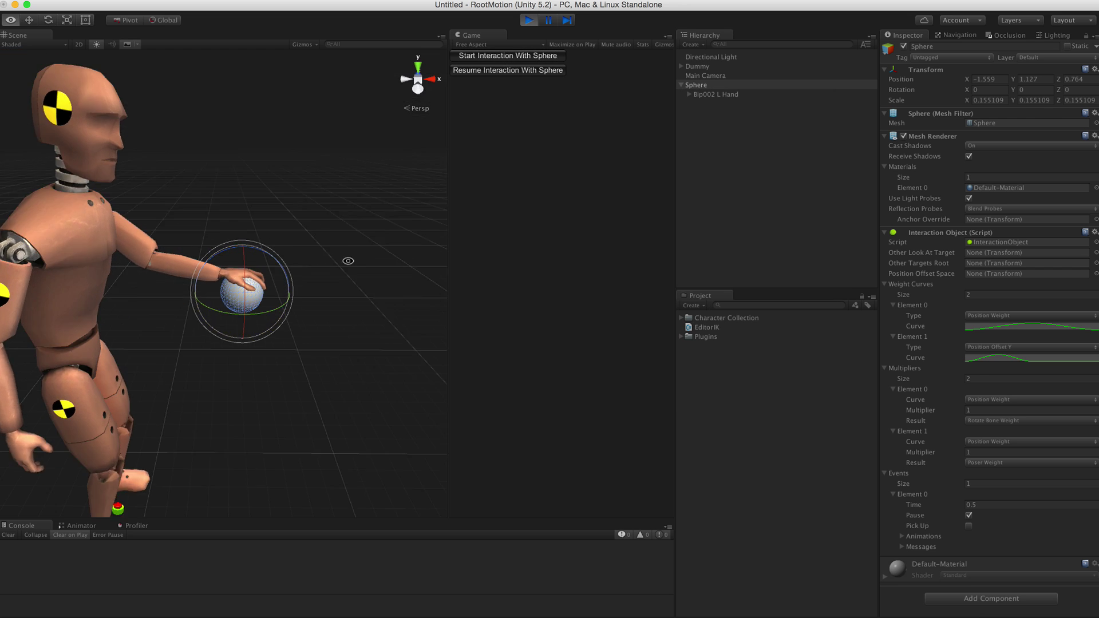
pyautogui.click(502, 70)
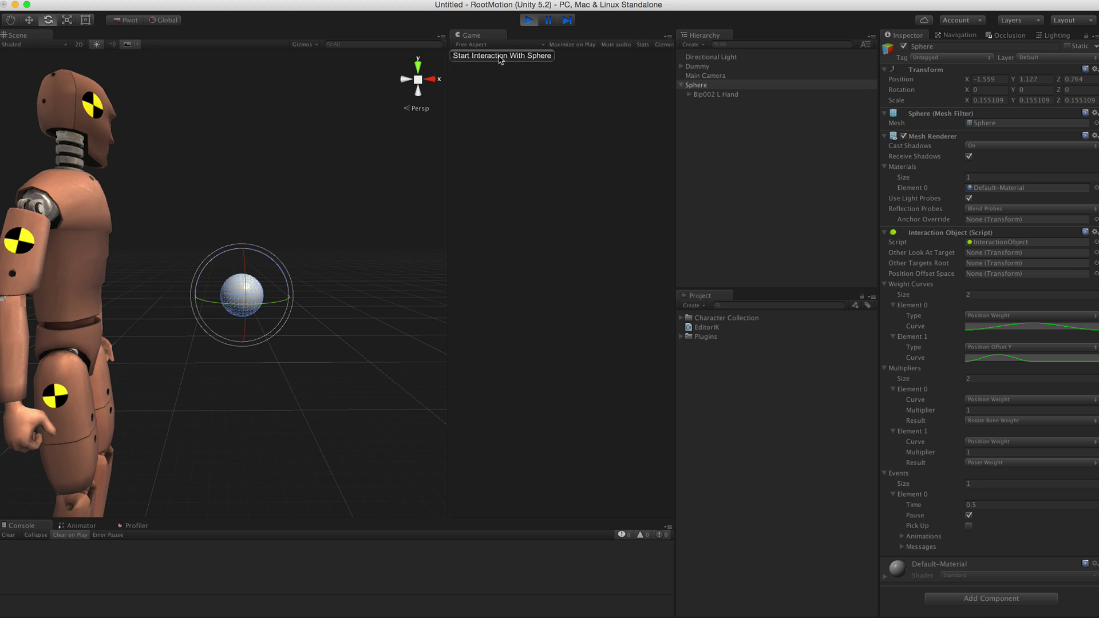
pyautogui.click(500, 56)
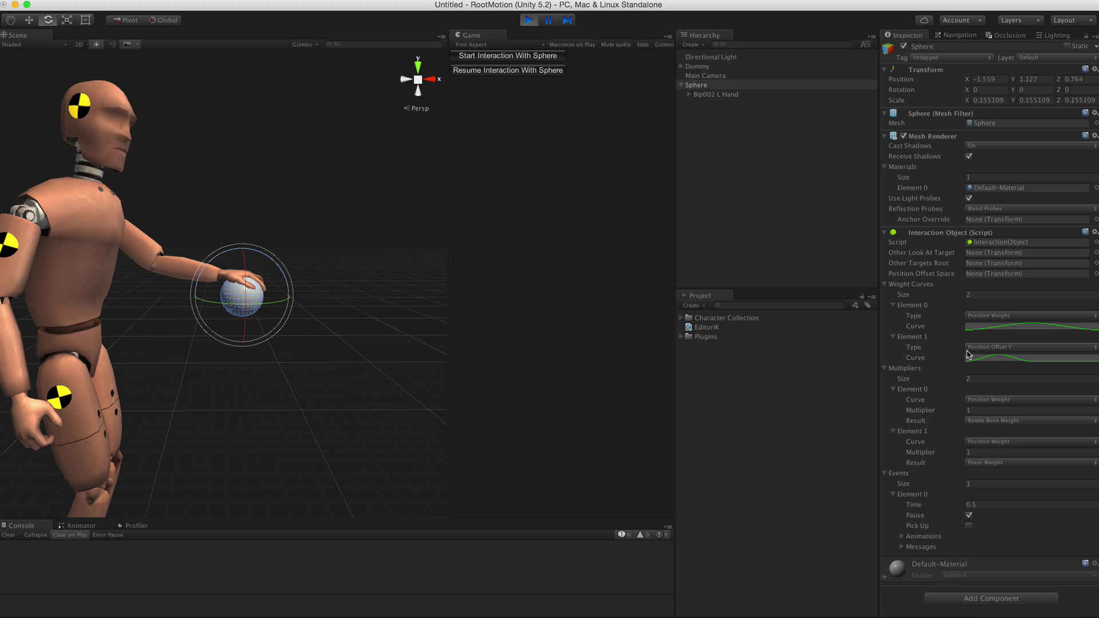
pyautogui.click(492, 70)
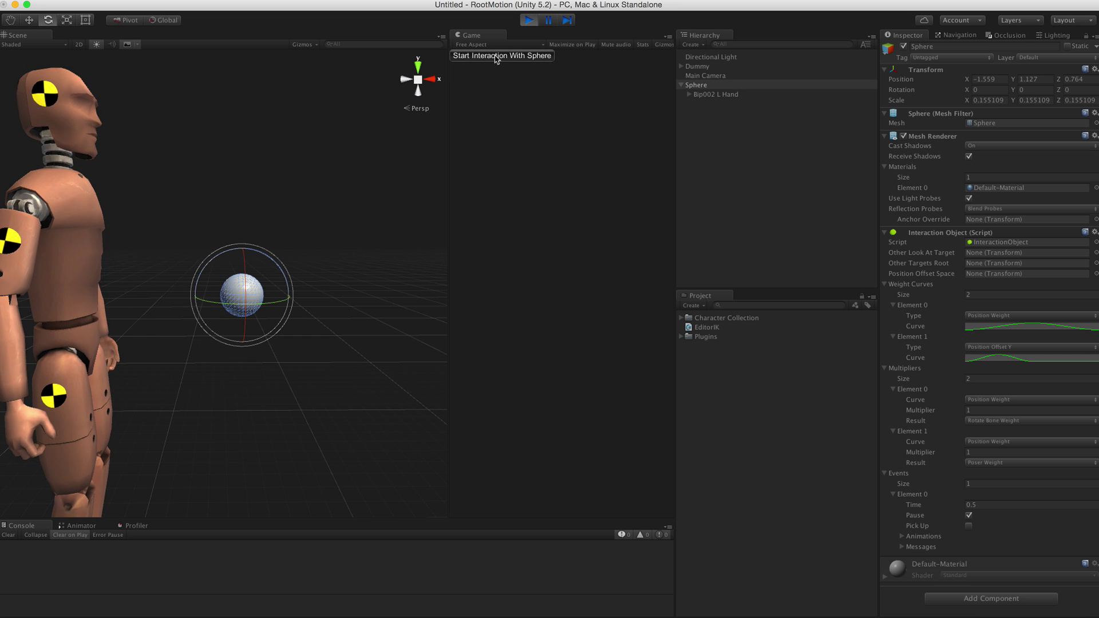
pyautogui.click(496, 56)
pyautogui.click(491, 70)
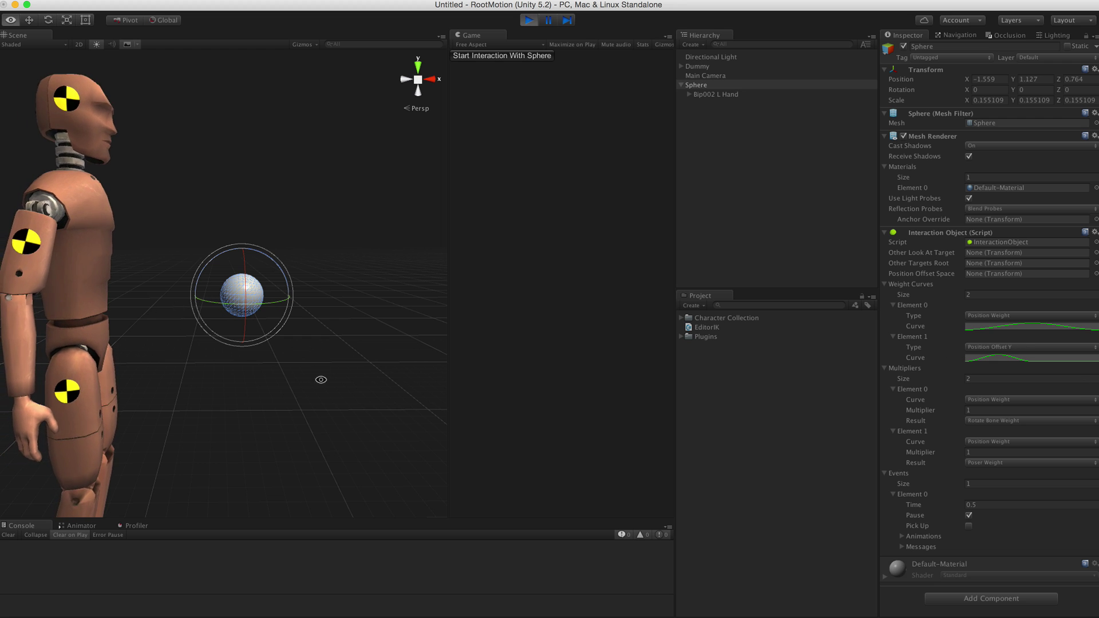
pyautogui.keyDown('alt'); pyautogui.moveTo(312, 381); pyautogui.dragTo(197, 412); pyautogui.keyUp('alt')
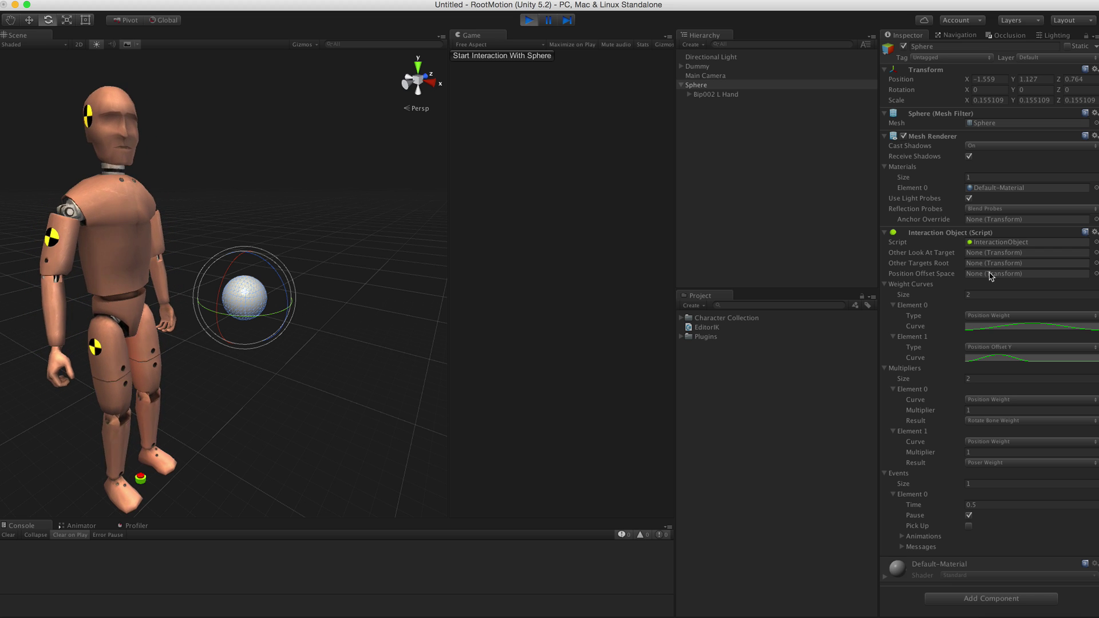
# Change the Sphere's second weight curve type to Reach and run the interaction with the sphere through its pause
pyautogui.click(1000, 347)
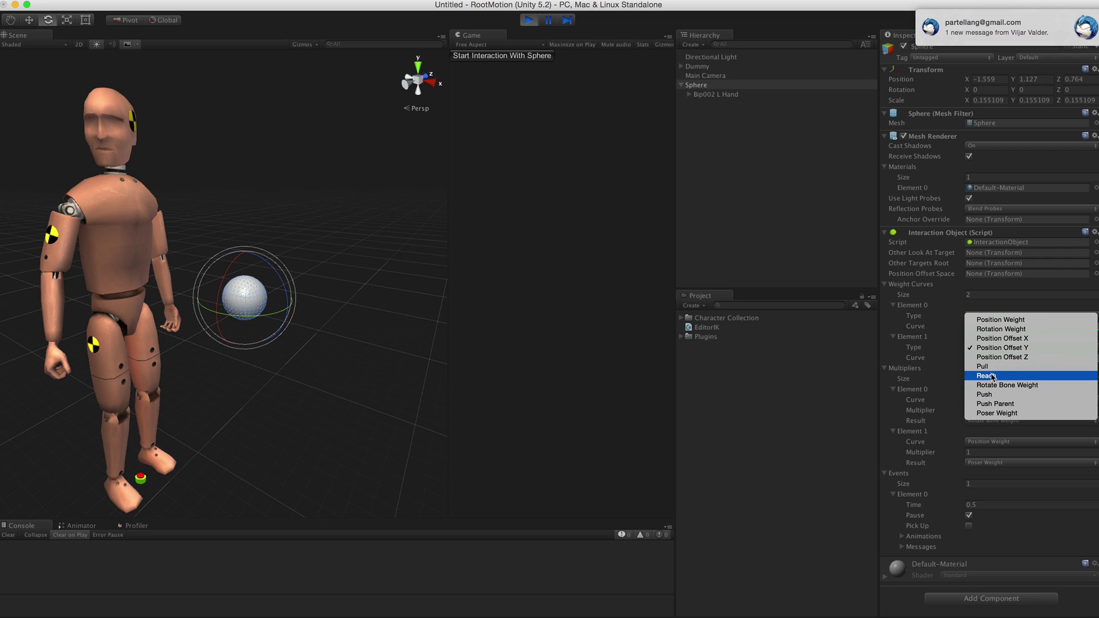
pyautogui.click(993, 378)
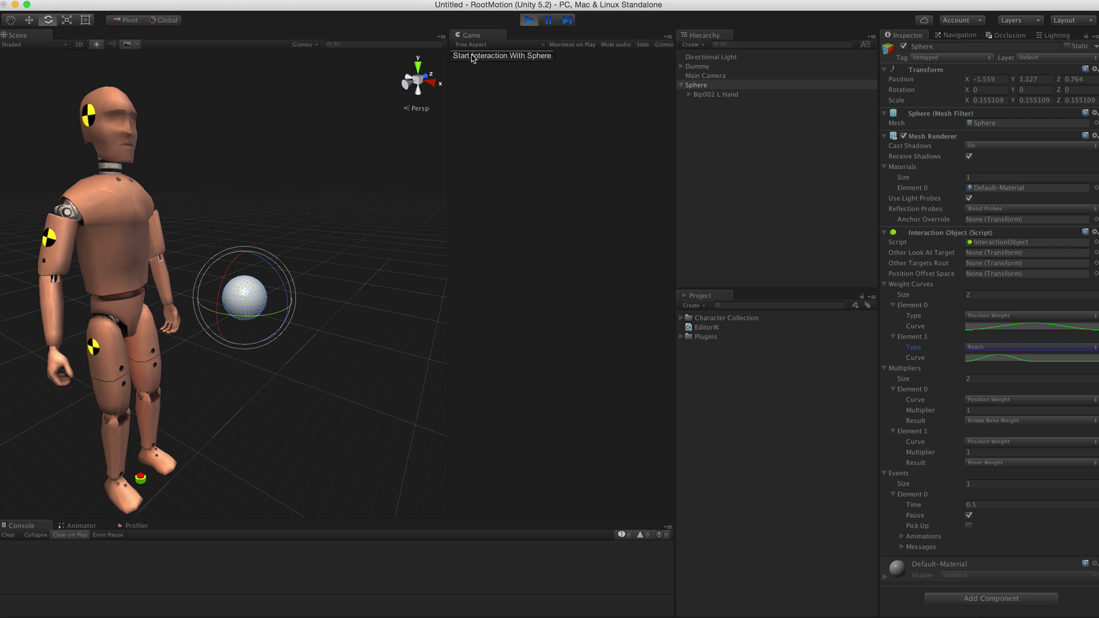
pyautogui.click(499, 58)
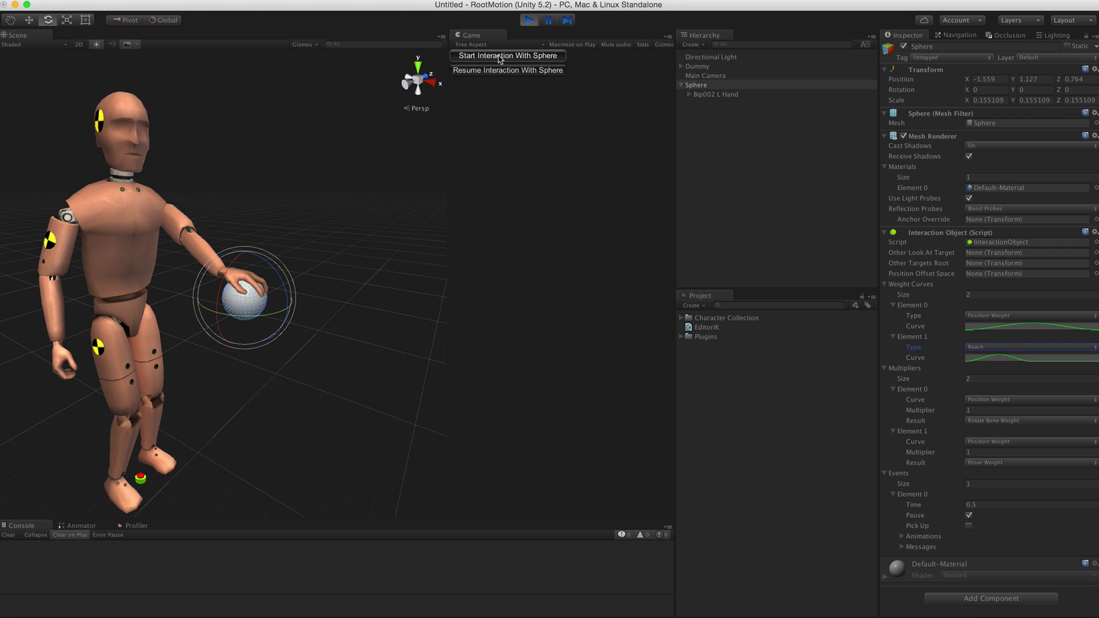
pyautogui.click(506, 71)
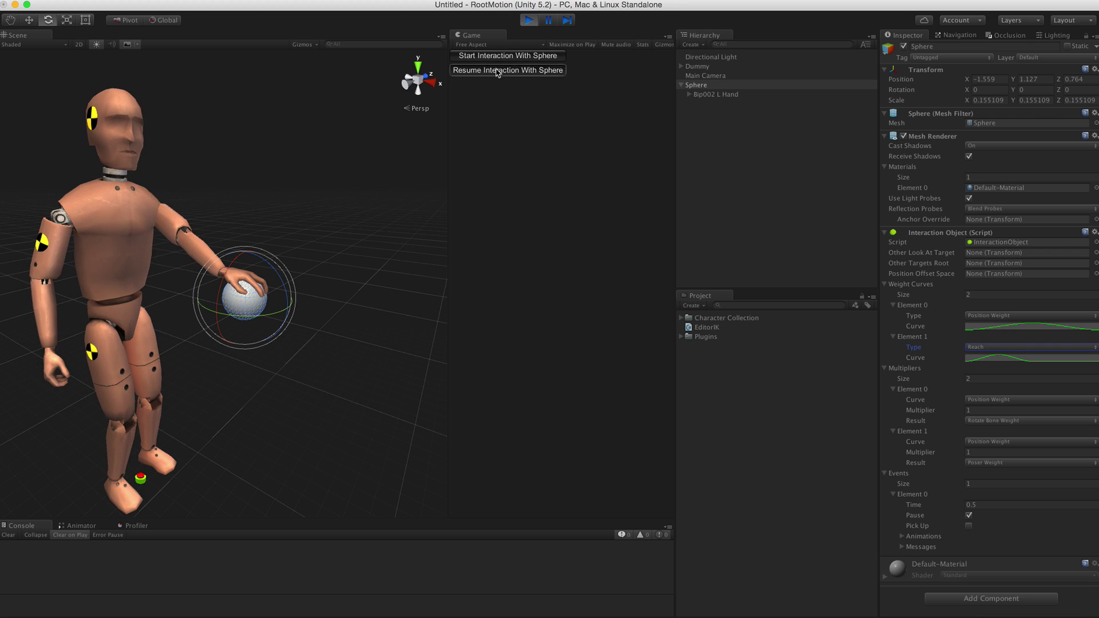
# Reshape the Sphere's Reach curve into a plateau by raising its two middle keys to about 0.7
pyautogui.click(994, 358)
pyautogui.moveTo(595, 284); pyautogui.dragTo(629, 147)
pyautogui.moveTo(556, 143); pyautogui.dragTo(655, 189)
pyautogui.scroll(-2, 631, 238)
pyautogui.scroll(-4, 627, 273)
pyautogui.moveTo(633, 234); pyautogui.dragTo(629, 318, button='middle')
pyautogui.moveTo(628, 265); pyautogui.dragTo(628, 178)
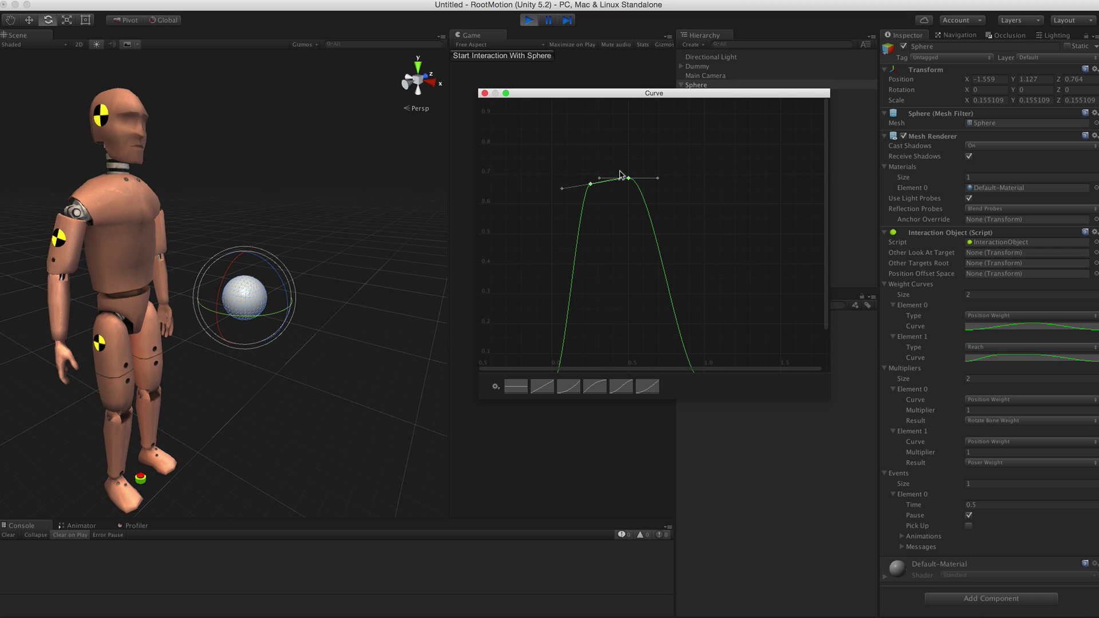
pyautogui.click(484, 92)
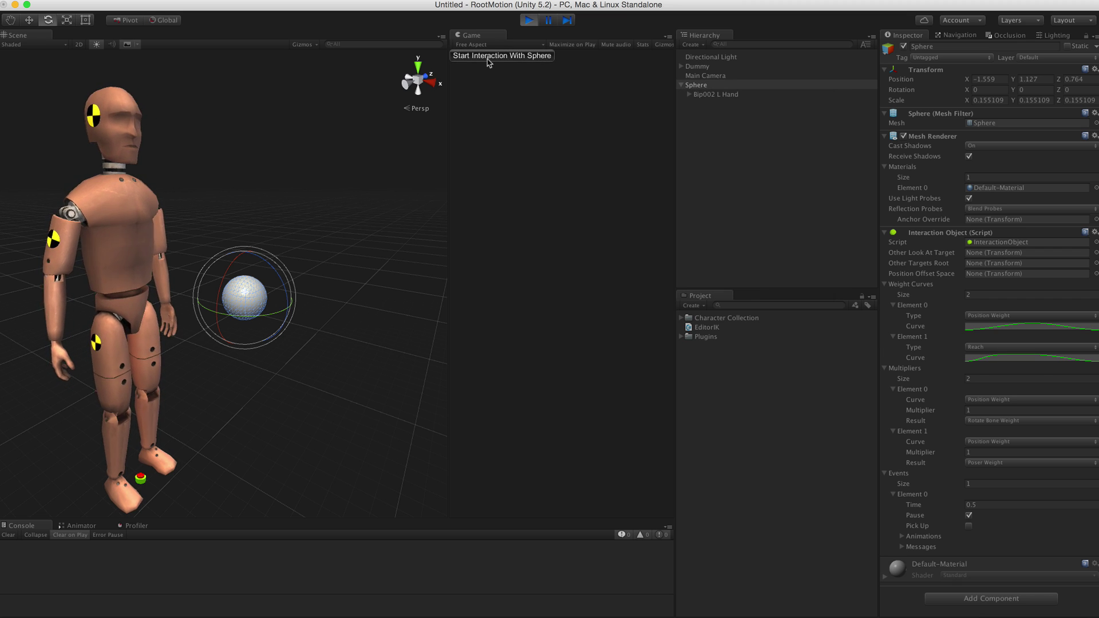
# Start the sphere interaction and examine from several angles how the Dummy's body and left arm reach with the new curve
pyautogui.click(488, 56)
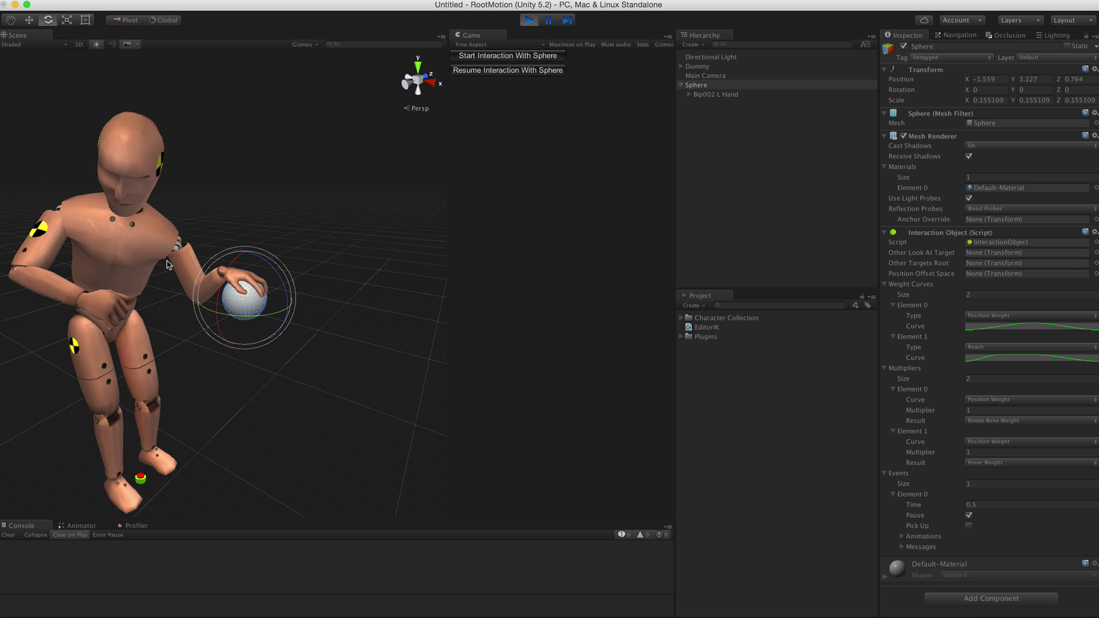
pyautogui.moveTo(169, 259); pyautogui.dragTo(194, 257, button='middle')
pyautogui.scroll(3, 196, 258)
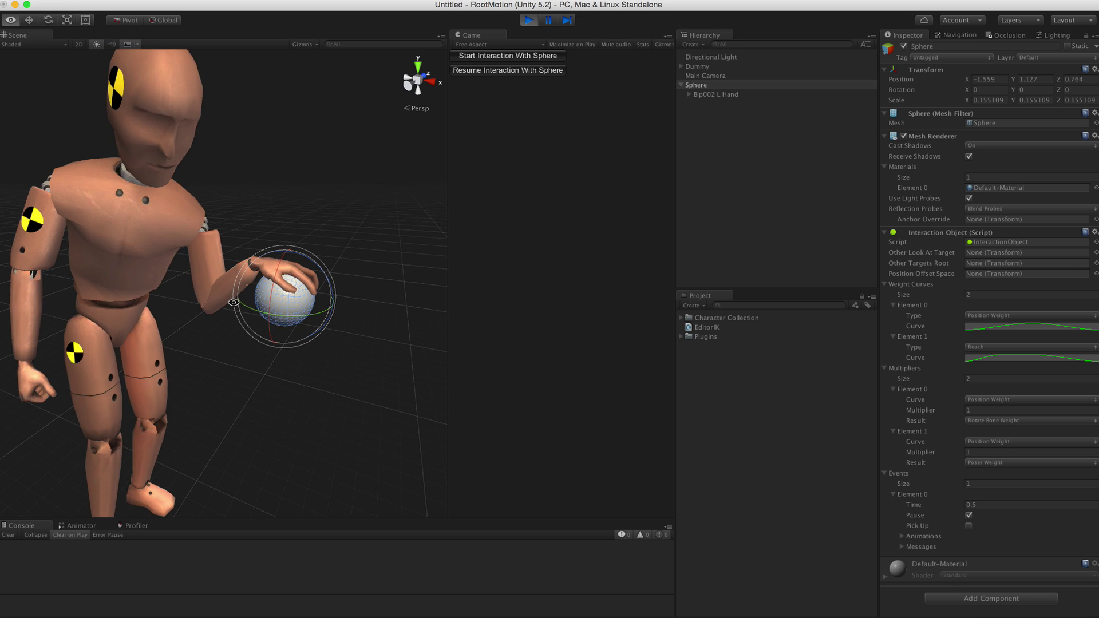
pyautogui.keyDown('alt'); pyautogui.moveTo(233, 303); pyautogui.dragTo(327, 300); pyautogui.keyUp('alt')
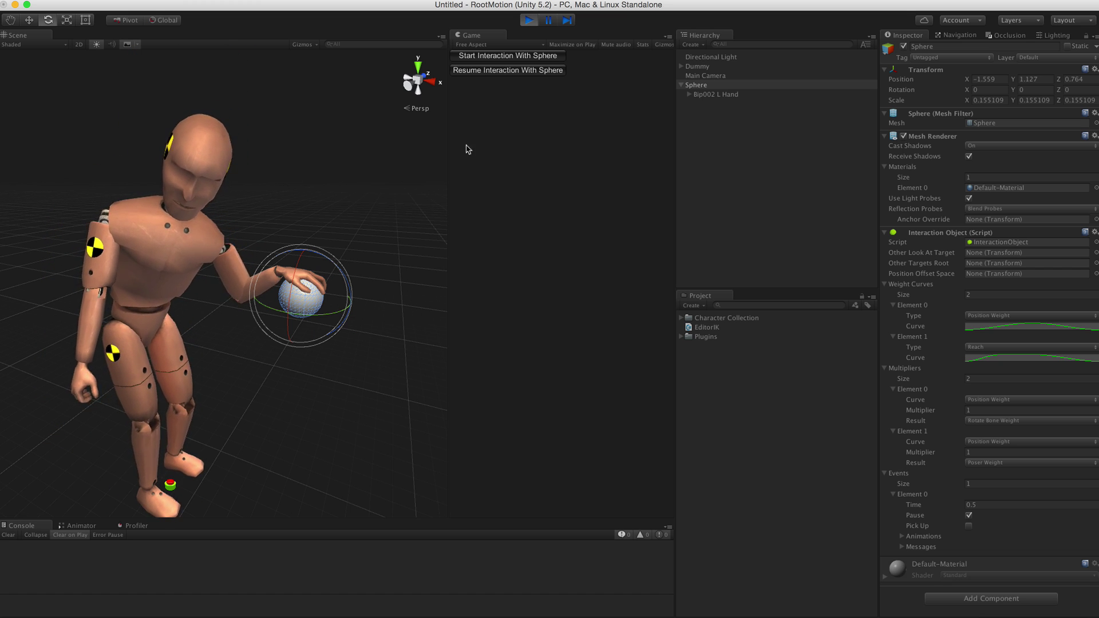
# Try the Right Hand Effector's Maintain Relative Pos on the Dummy at 1 and 0, and set it to 0.62
pyautogui.click(695, 67)
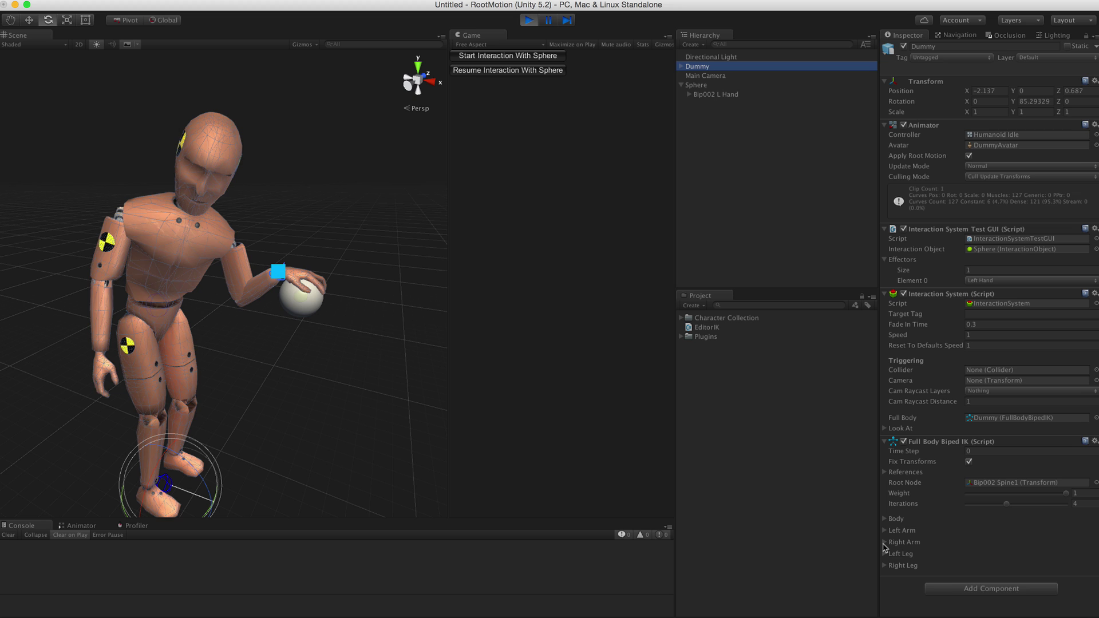
pyautogui.click(884, 542)
pyautogui.scroll(-5, 950, 541)
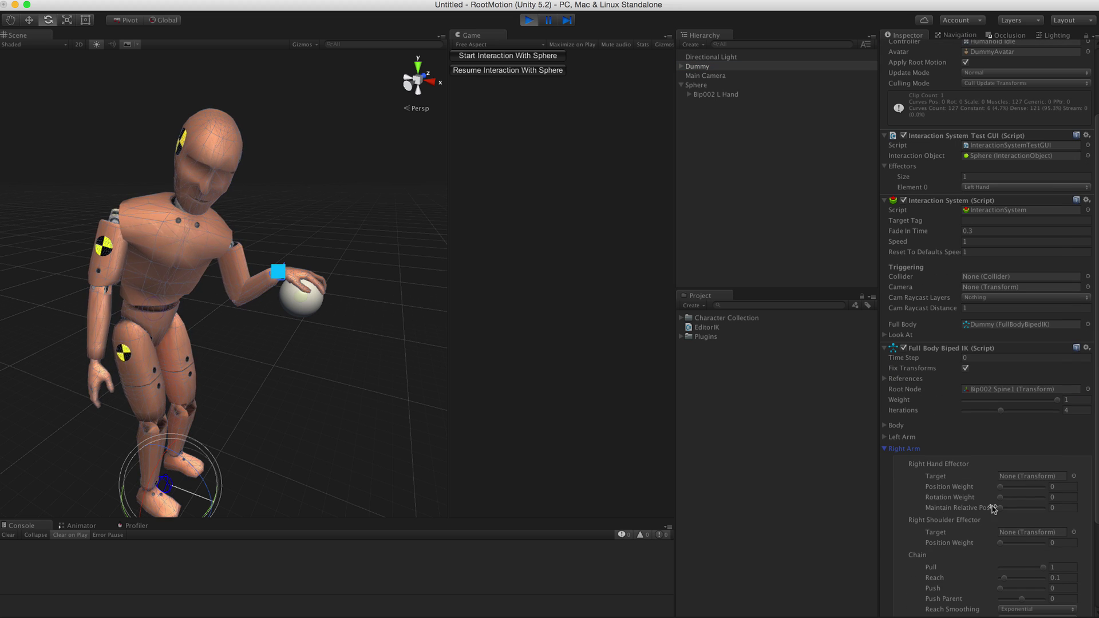
pyautogui.moveTo(1001, 509); pyautogui.dragTo(1045, 513)
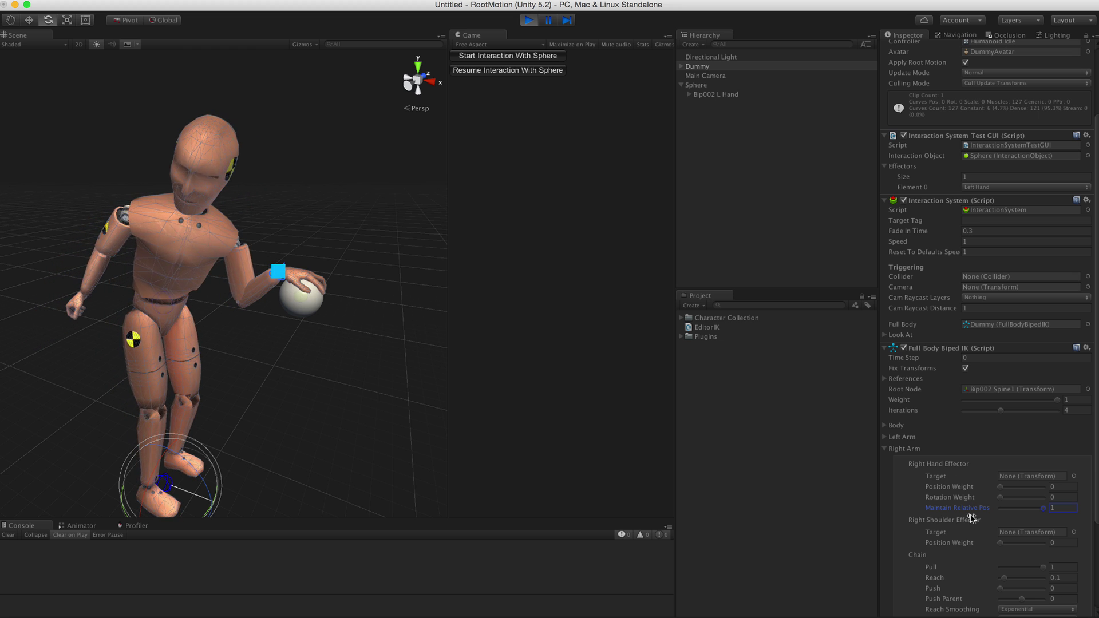
pyautogui.moveTo(1045, 509); pyautogui.dragTo(979, 511)
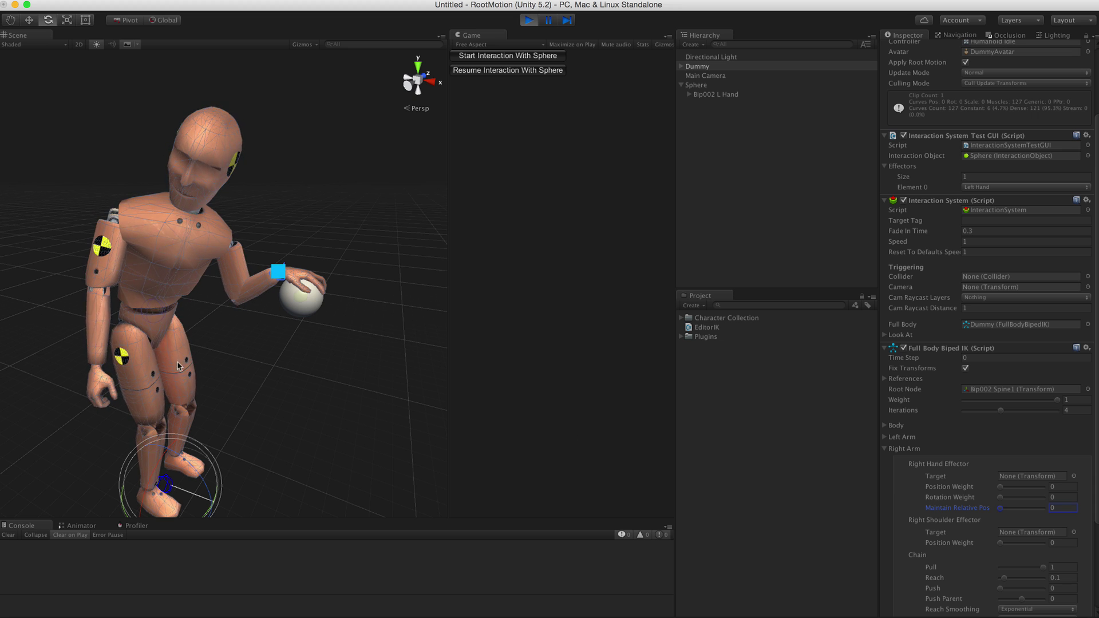
pyautogui.moveTo(1000, 508); pyautogui.dragTo(1026, 514)
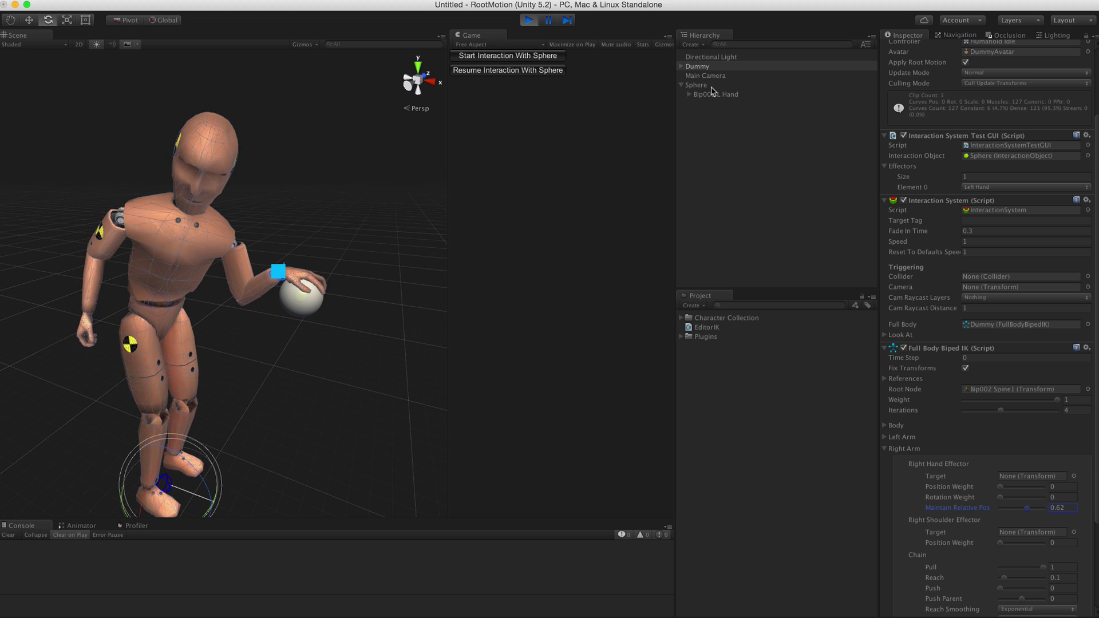
# Review the weight curve types available for the first curve of the Sphere's Interaction Object
pyautogui.click(703, 85)
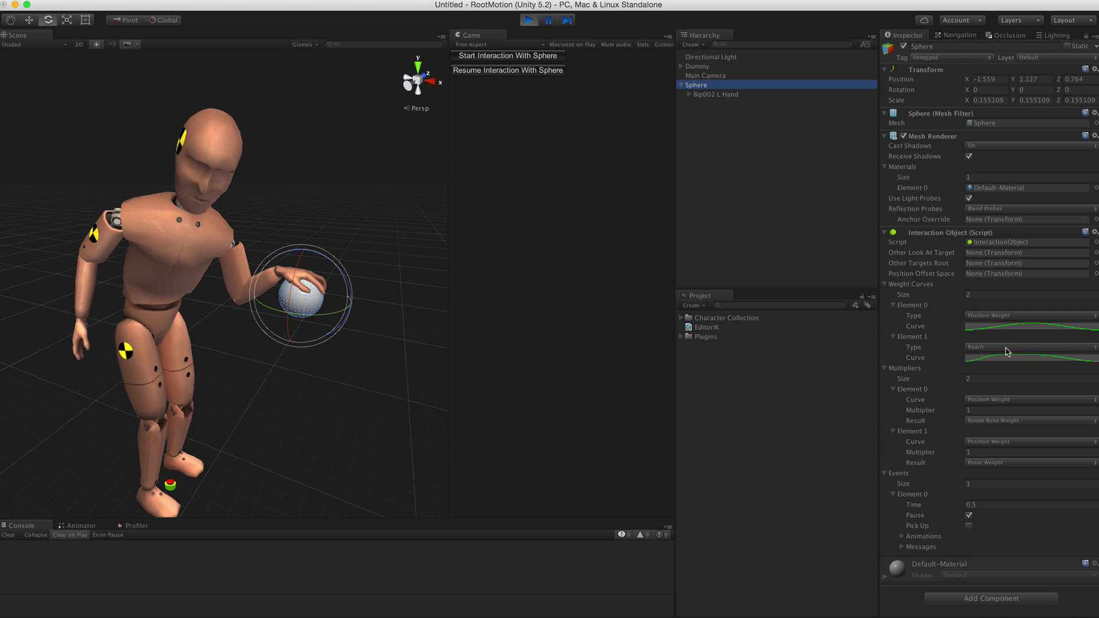
pyautogui.click(992, 318)
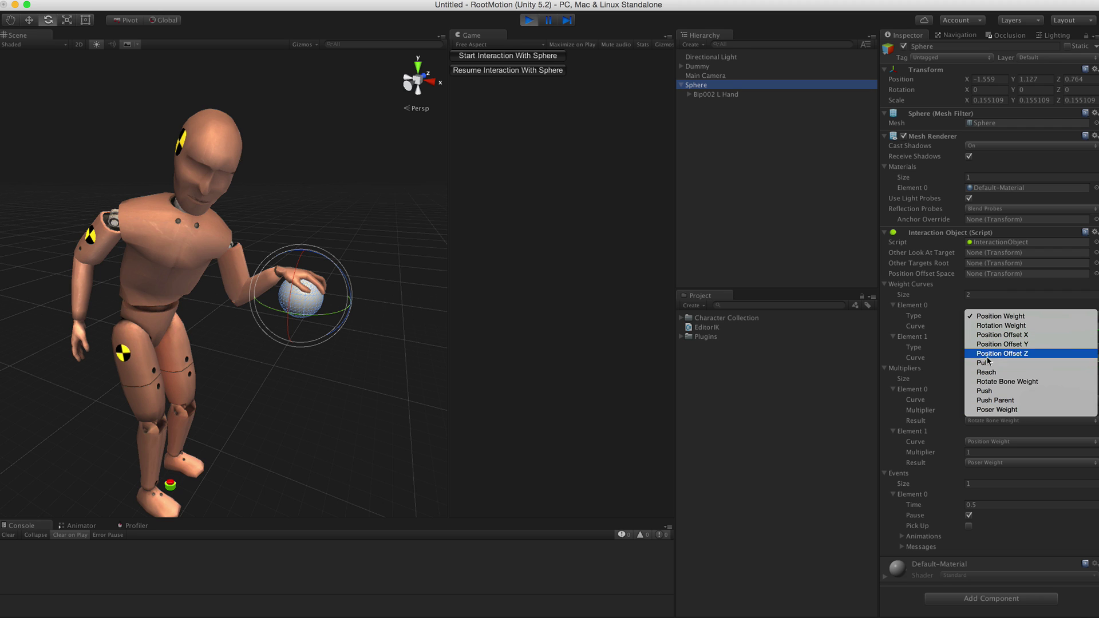
pyautogui.click(983, 485)
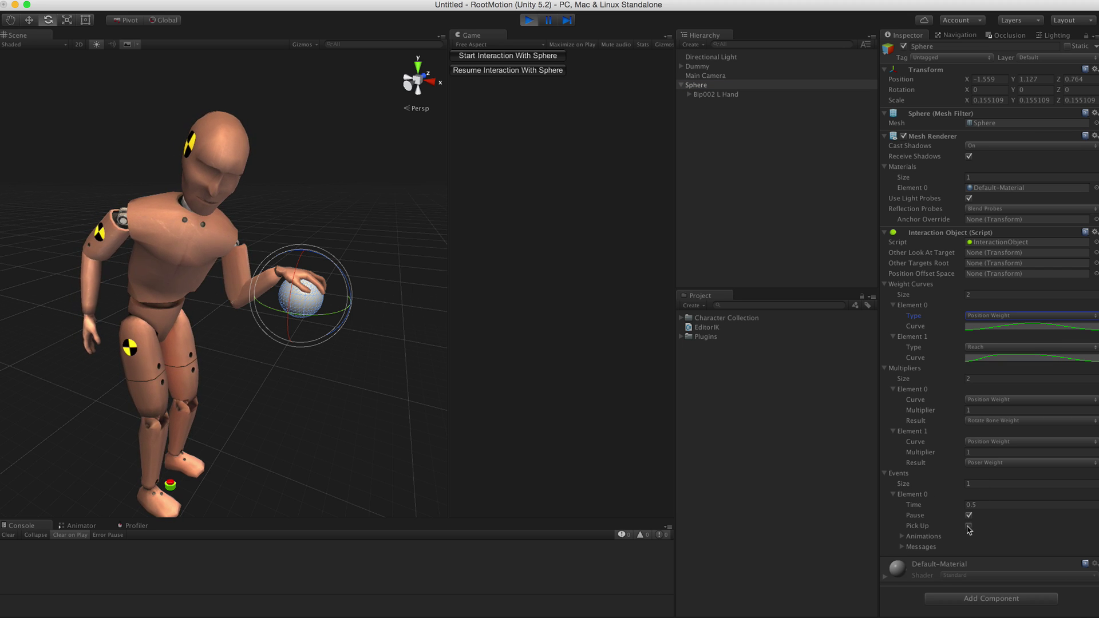
# Stop the scene, switch the Sphere's interaction event from Pause to Pick Up, and play the scene again
pyautogui.click(530, 21)
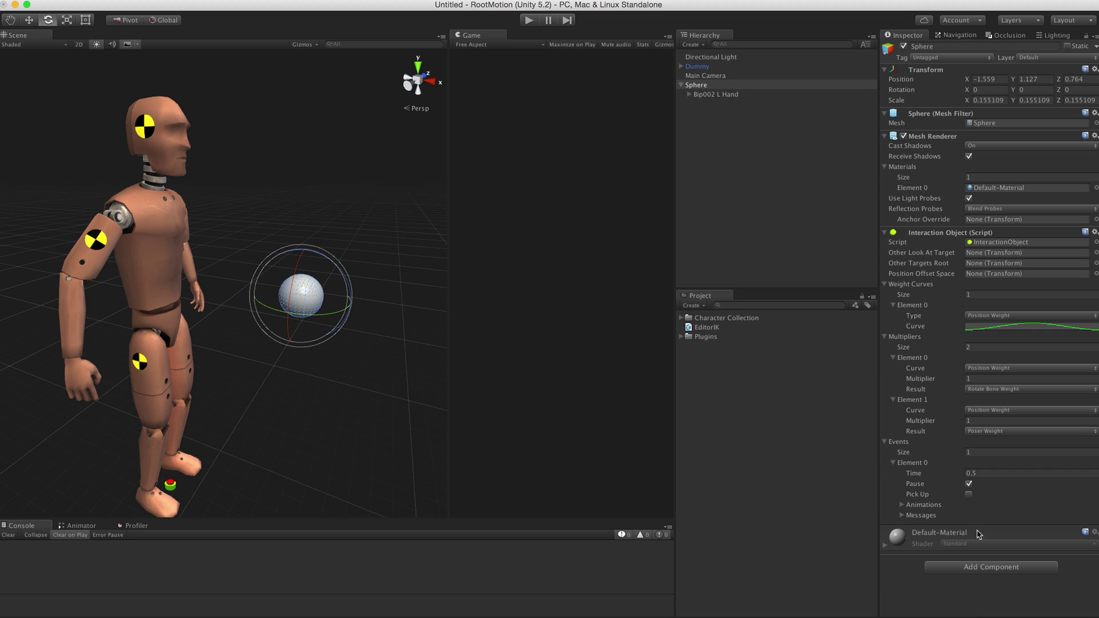
pyautogui.click(968, 485)
pyautogui.click(530, 20)
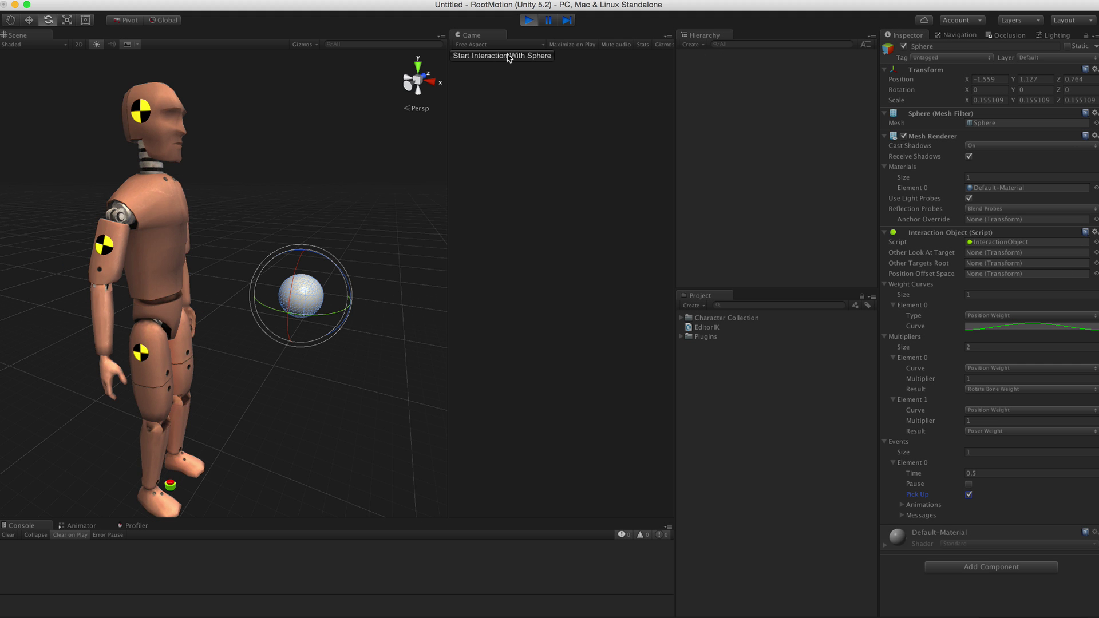
# Start the sphere interaction and examine from different angles how the Dummy holds the picked-up sphere
pyautogui.click(505, 57)
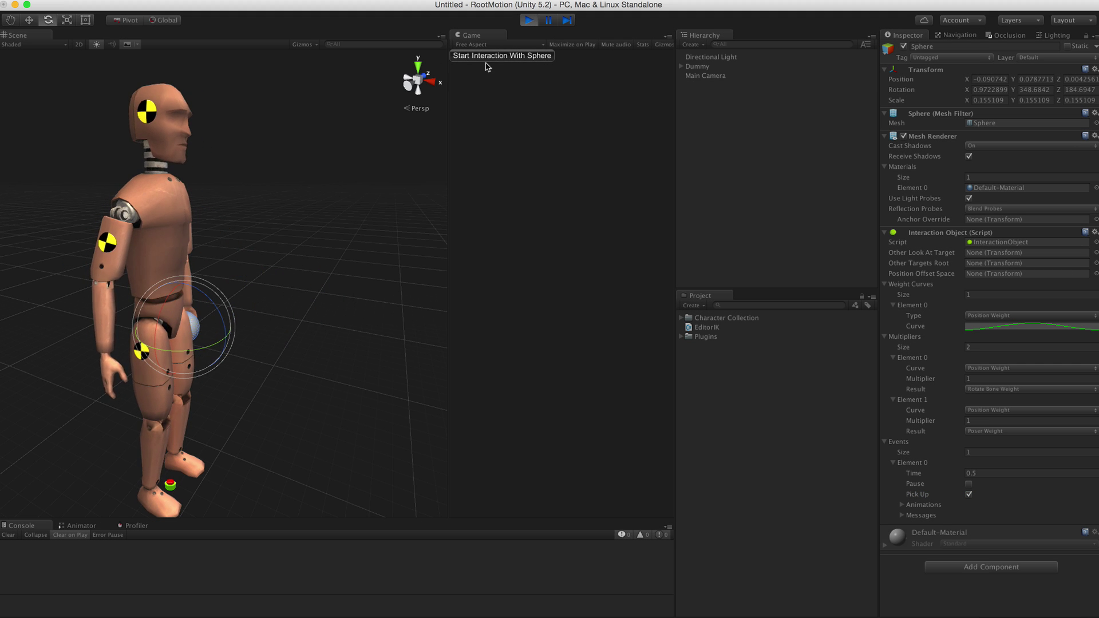
pyautogui.scroll(5, 278, 252)
pyautogui.keyDown('alt'); pyautogui.moveTo(282, 261); pyautogui.dragTo(68, 264); pyautogui.keyUp('alt')
pyautogui.keyDown('alt'); pyautogui.moveTo(303, 352); pyautogui.dragTo(493, 375); pyautogui.keyUp('alt')
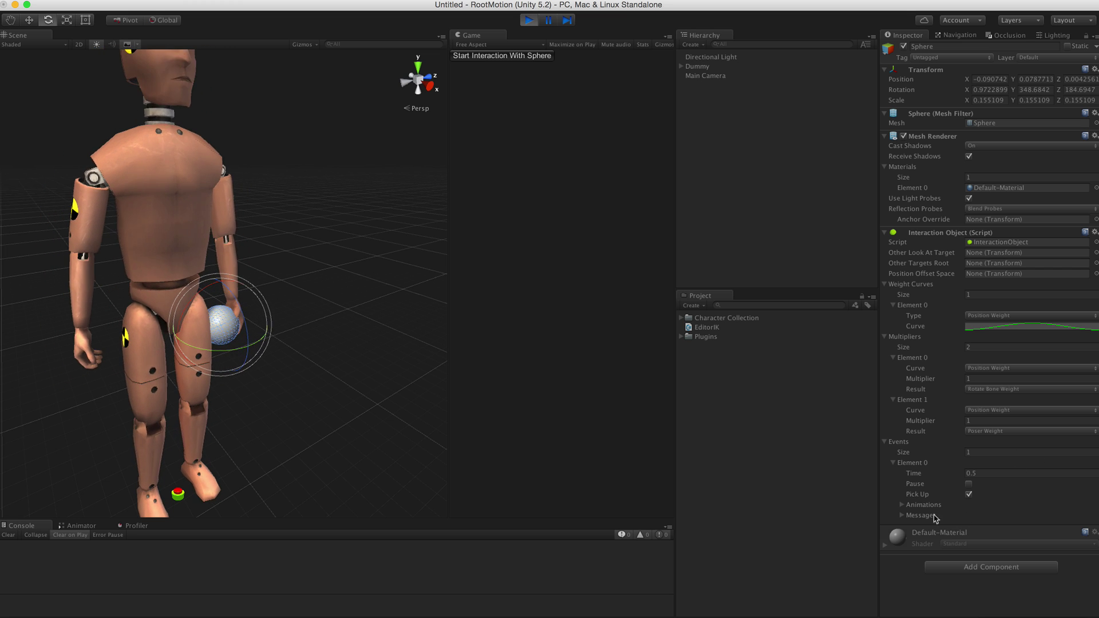
# Expand the Dummy's bone hierarchy and check where the picked-up Sphere is parented
pyautogui.keyDown('alt'); pyautogui.click(681, 67); pyautogui.keyUp('alt')
pyautogui.scroll(-5, 782, 223)
pyautogui.scroll(-4, 790, 225)
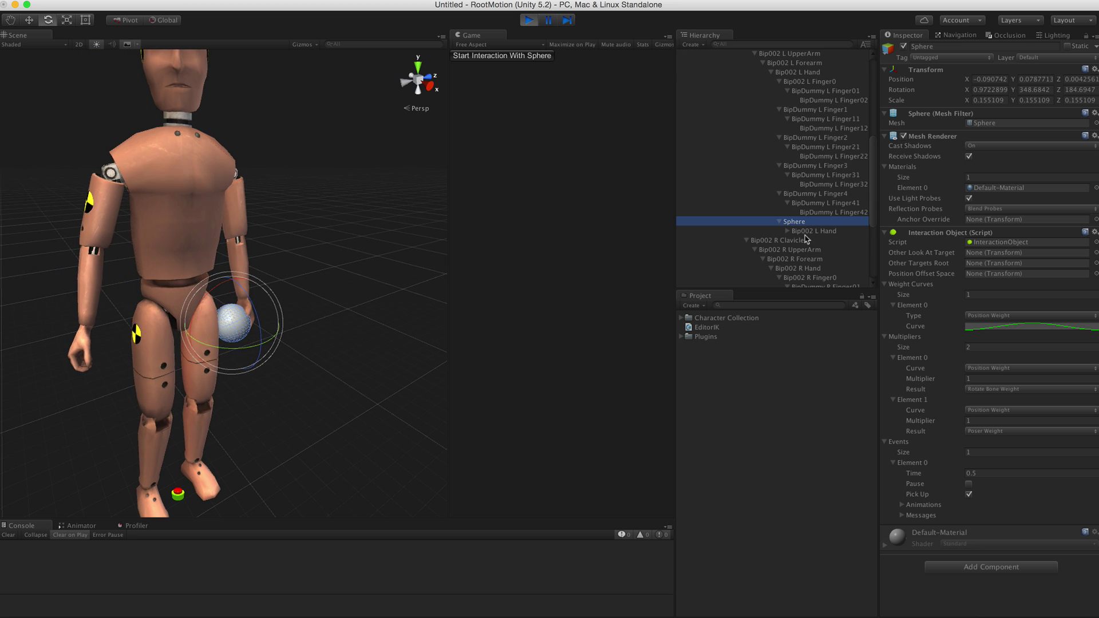